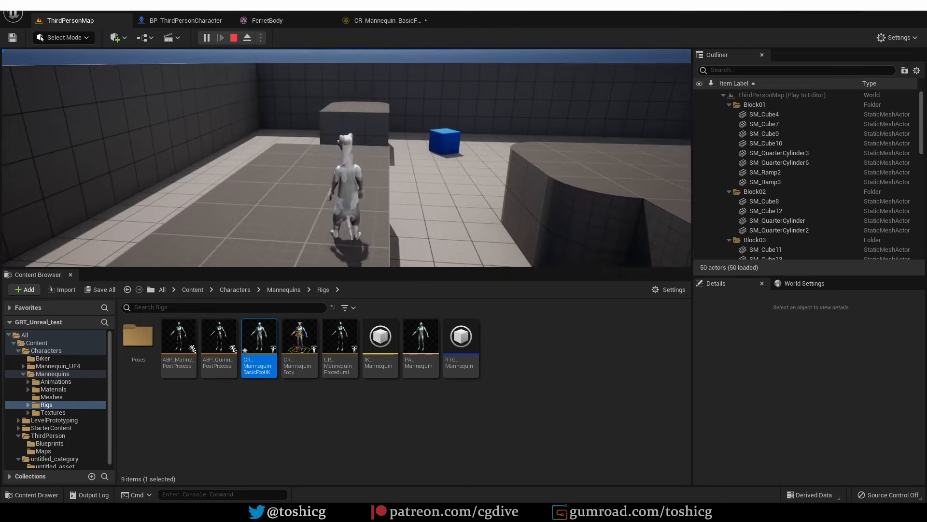
Test the frog character in the running level by moving it around to check its animation
key(Escape)
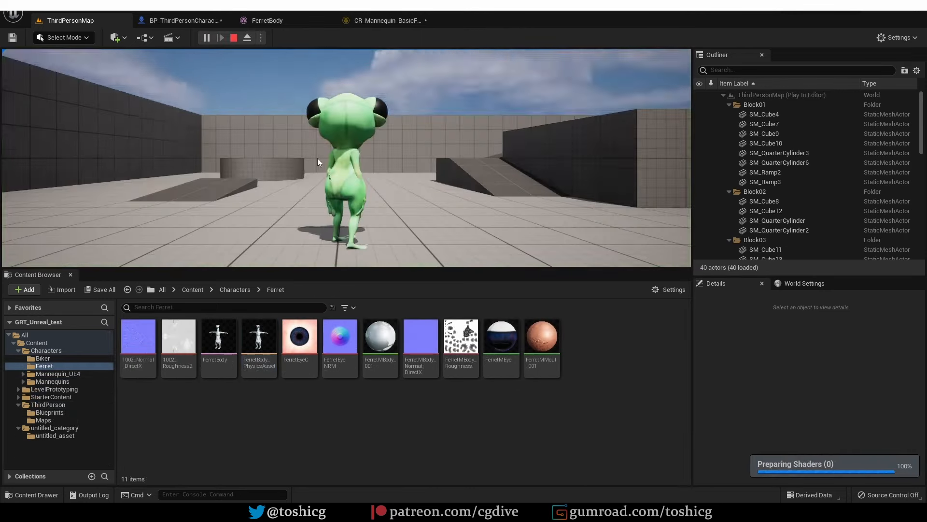
click(318, 158)
key(d)
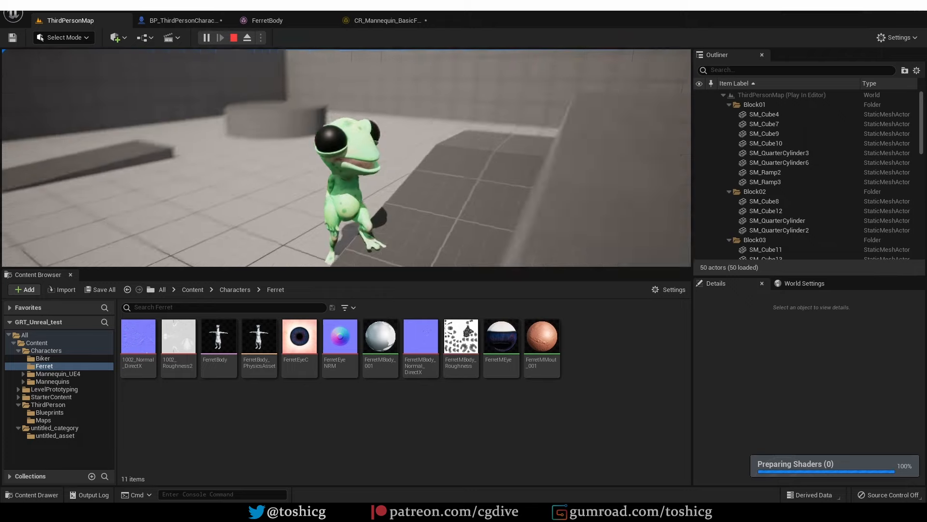
key(d)
key(a)
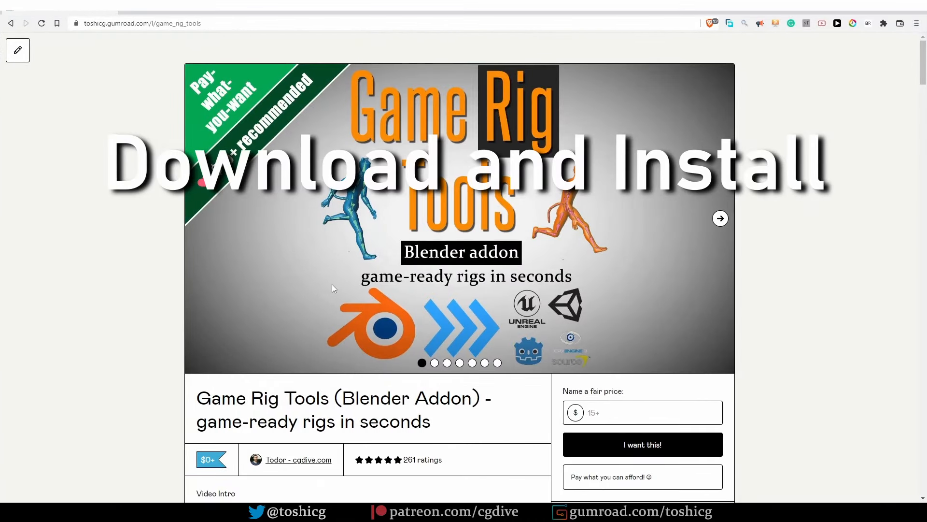
Look over the Game Rig Tools product page on Gumroad in the browser, including its ratings and description
scroll(328, 271, down, 1)
scroll(328, 265, up, 1)
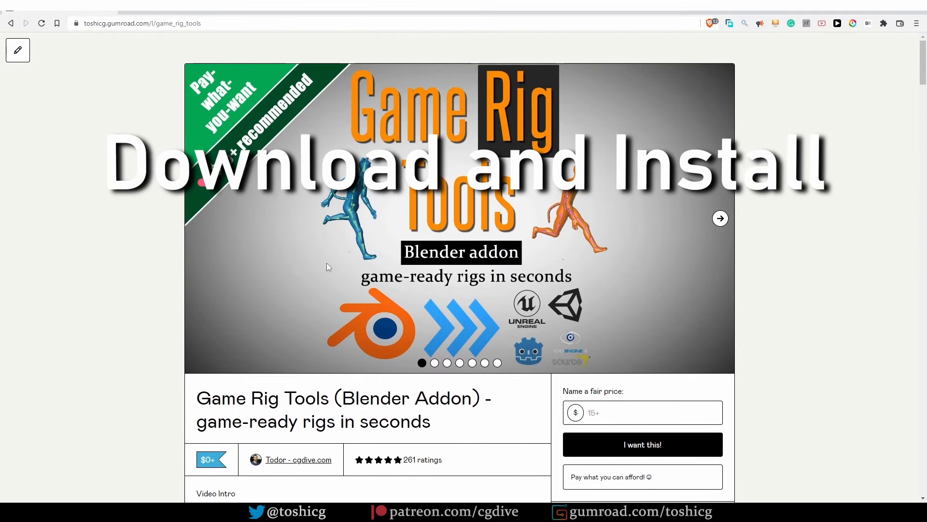
scroll(325, 271, down, 2)
drag(403, 363, 443, 364)
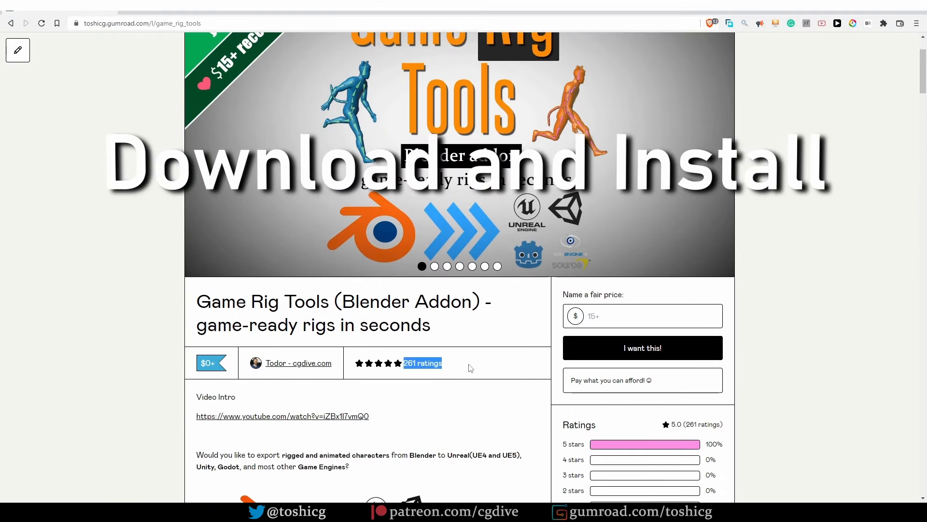
click(424, 412)
scroll(497, 408, up, 2)
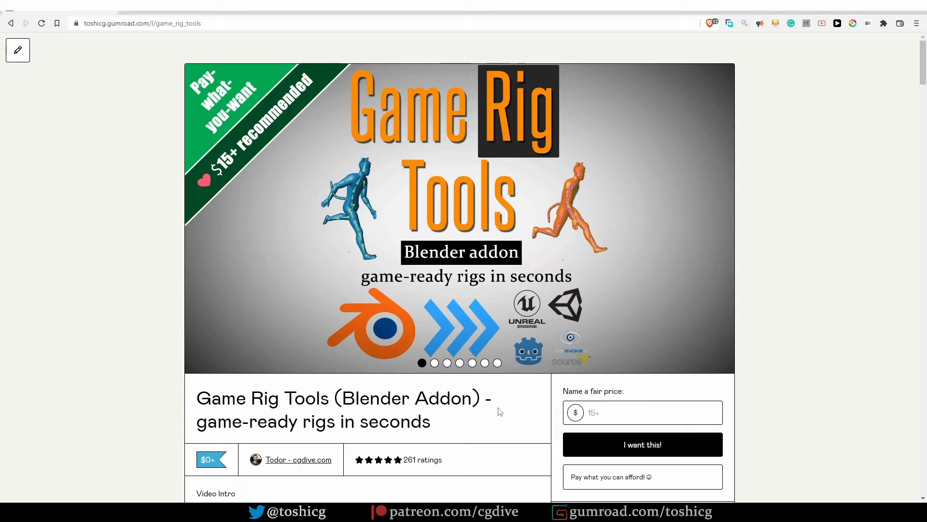
Purchase the Game Rig Tools add-on at a price of $15 and open the purchased content
click(633, 406)
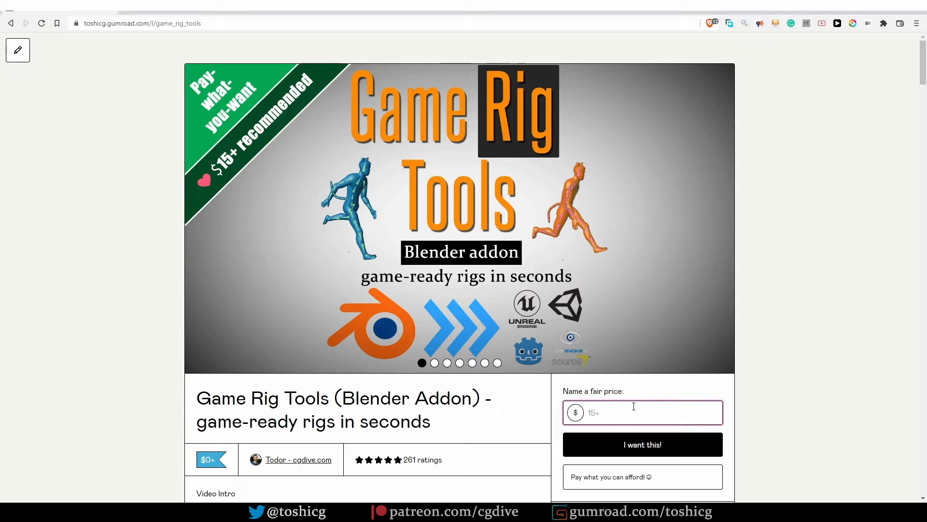
text(15)
key(Return)
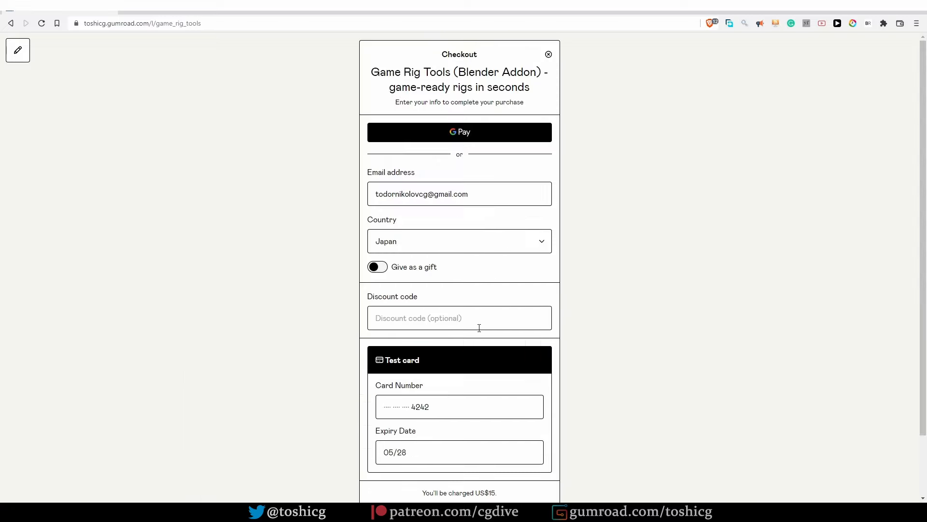
scroll(479, 328, down, 2)
click(472, 456)
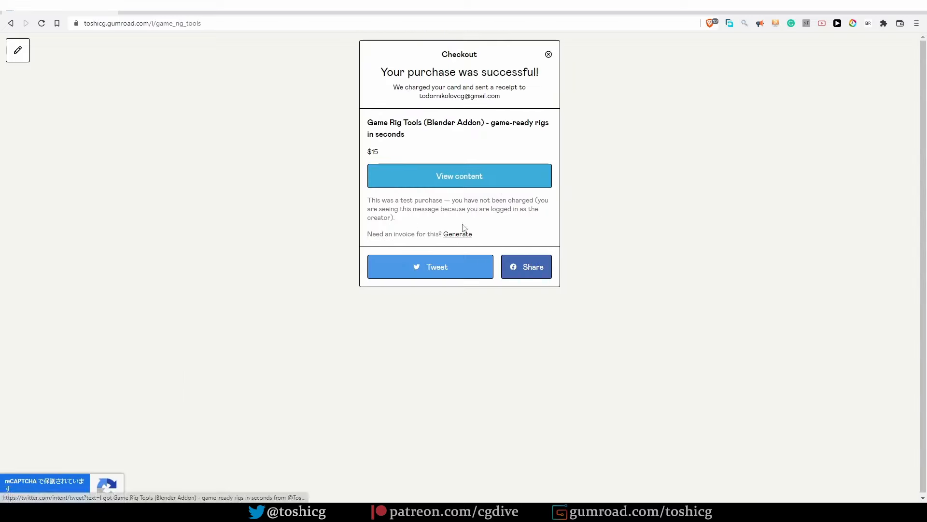
click(483, 180)
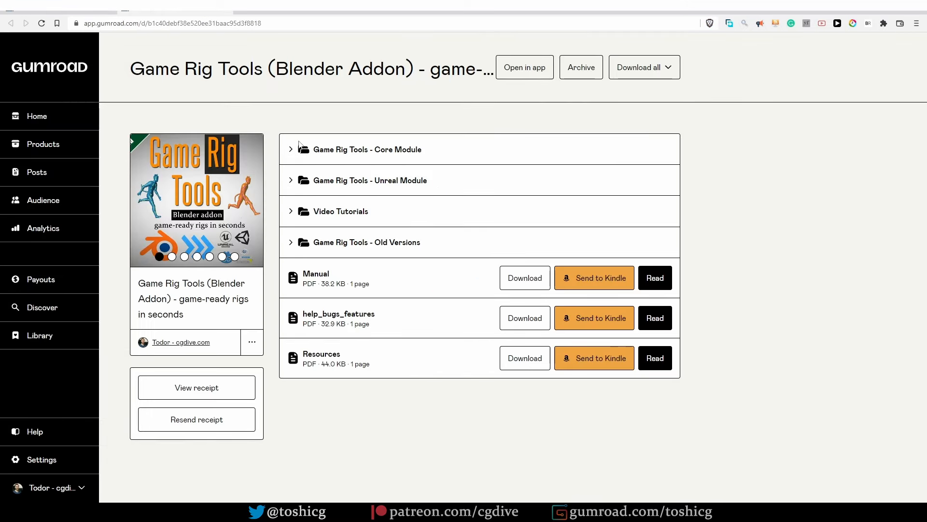
Examine the files in the Core Module folder, then expand the Unreal Module folder
click(291, 150)
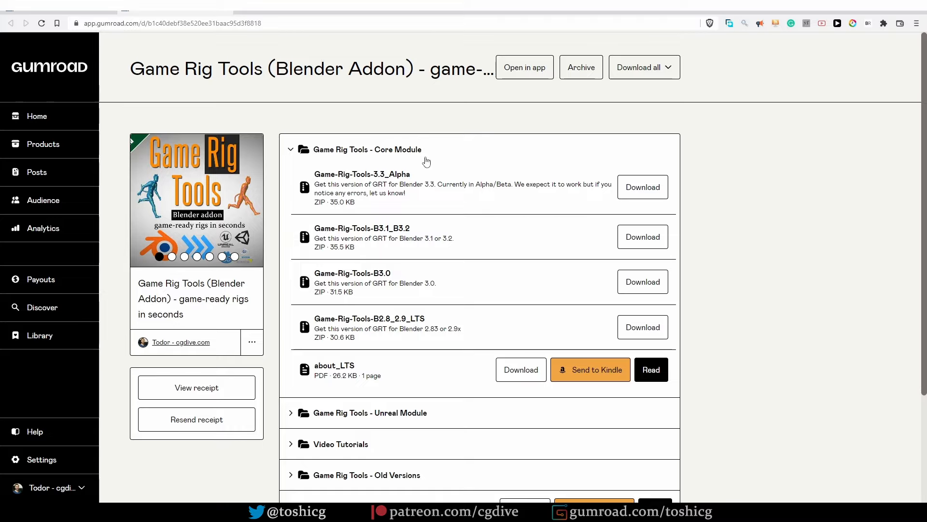
click(290, 153)
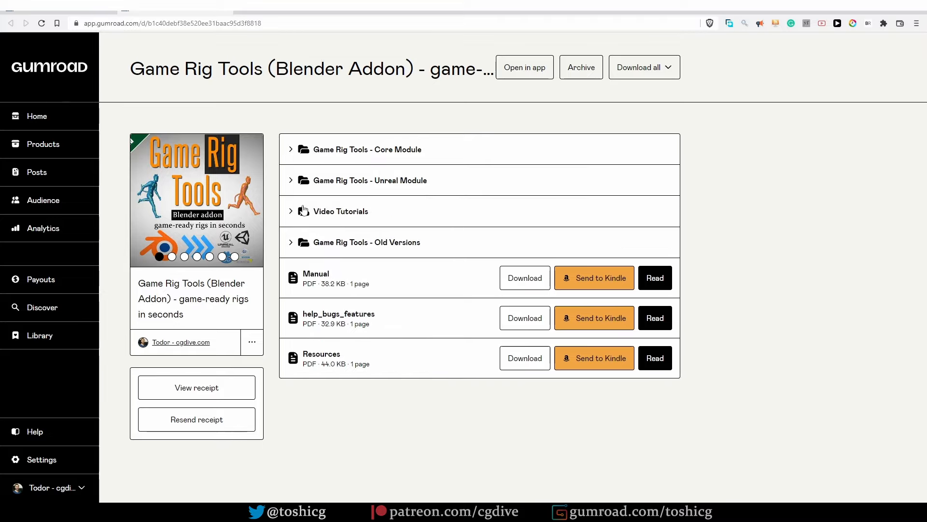
click(290, 182)
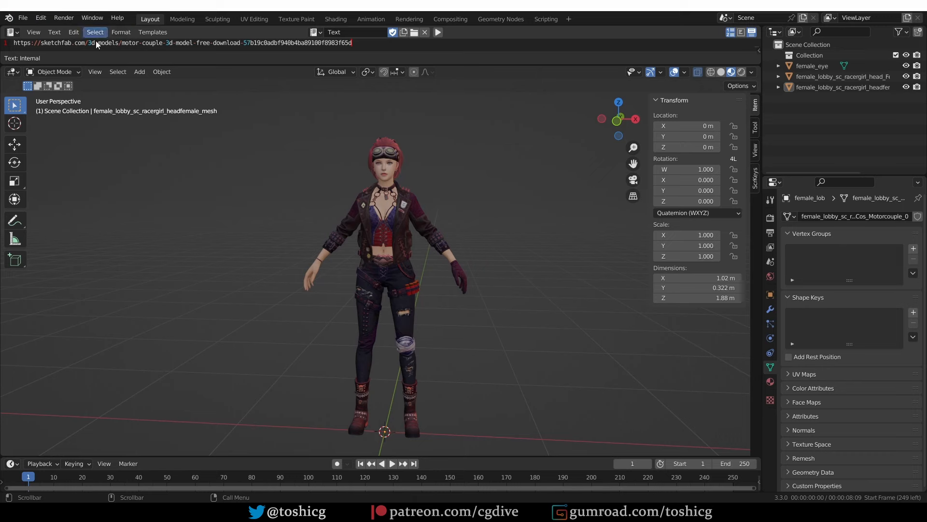
In Blender, install the add-on Game_Rig_Tools_Unreal_v1_1.zip from the GameRigTools-Unreal folder
click(43, 19)
click(79, 175)
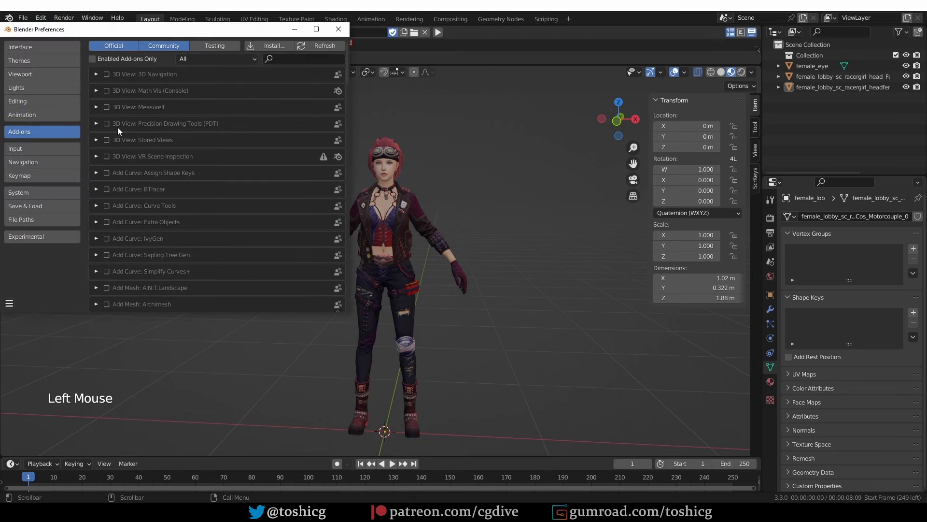
click(269, 46)
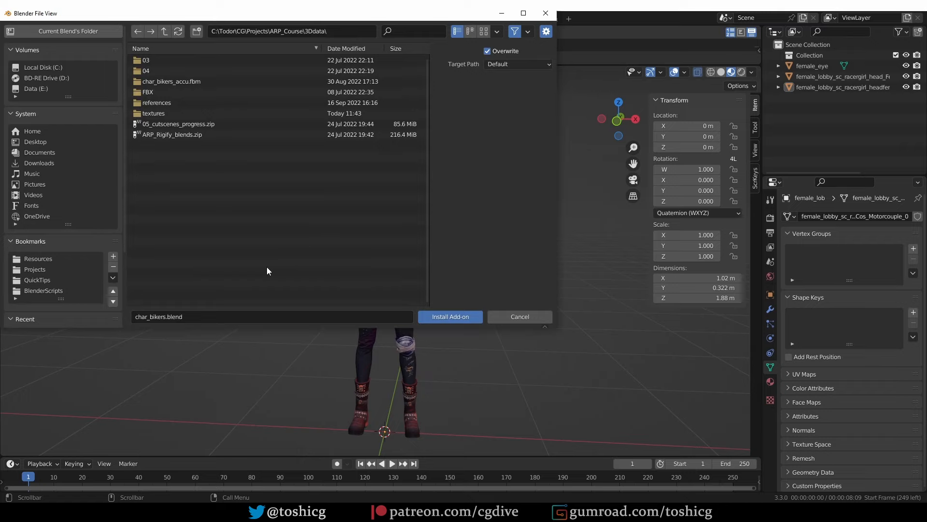
click(59, 292)
click(179, 72)
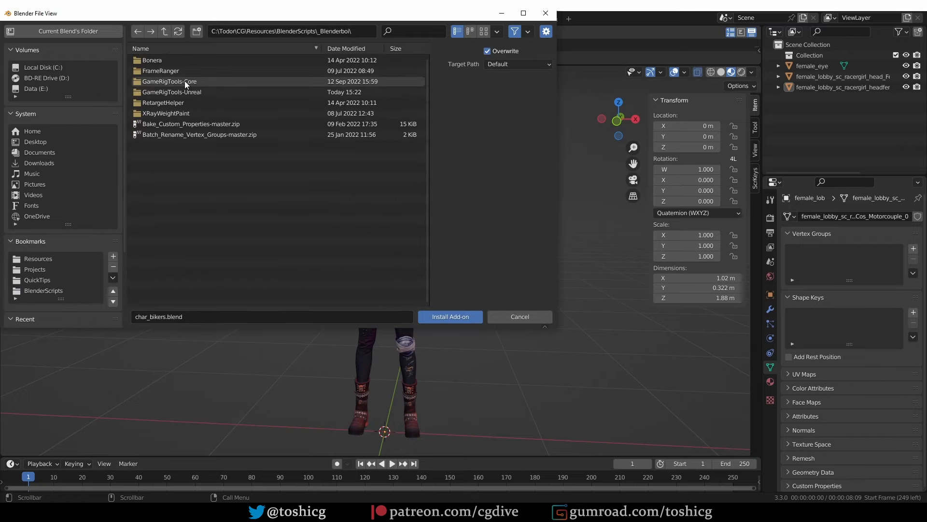
click(174, 91)
click(225, 71)
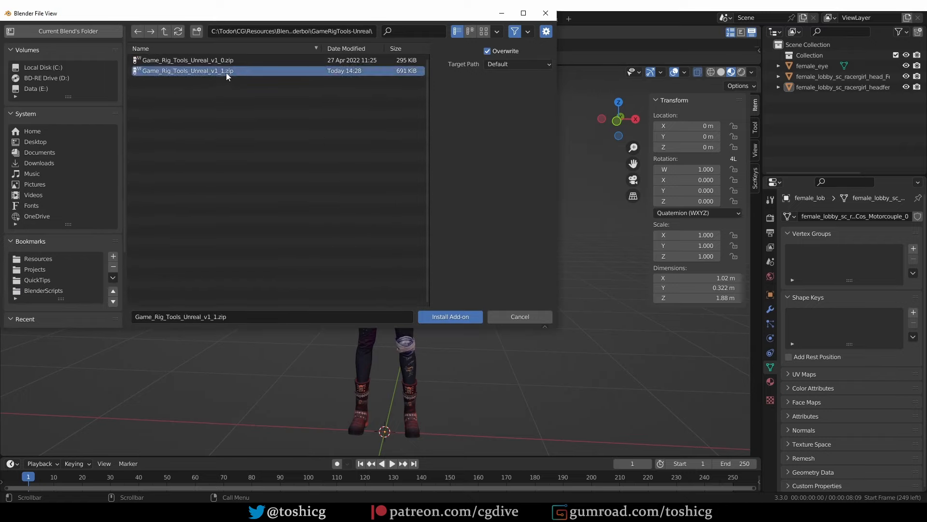
click(460, 317)
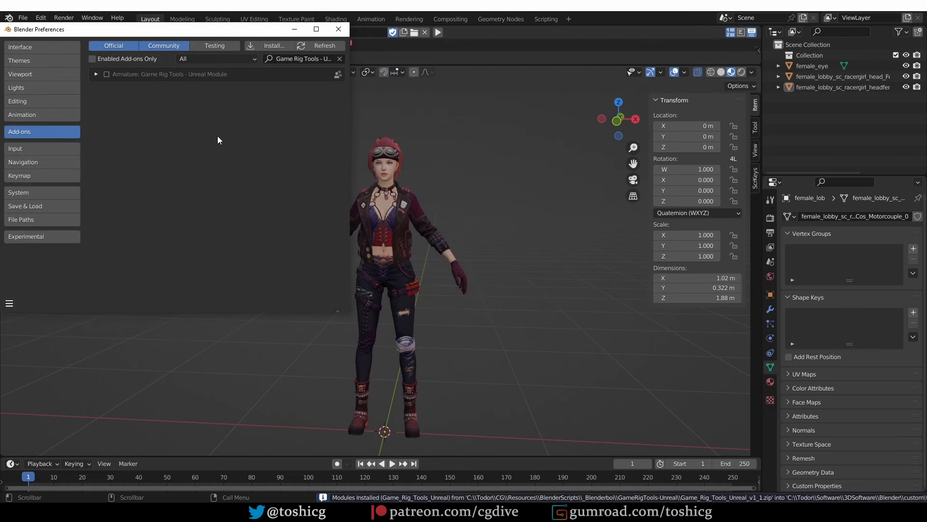
Enable the Game Rig Tools - Unreal Module add-on and show its Game Rig Tool controls in the 3D viewport
click(96, 74)
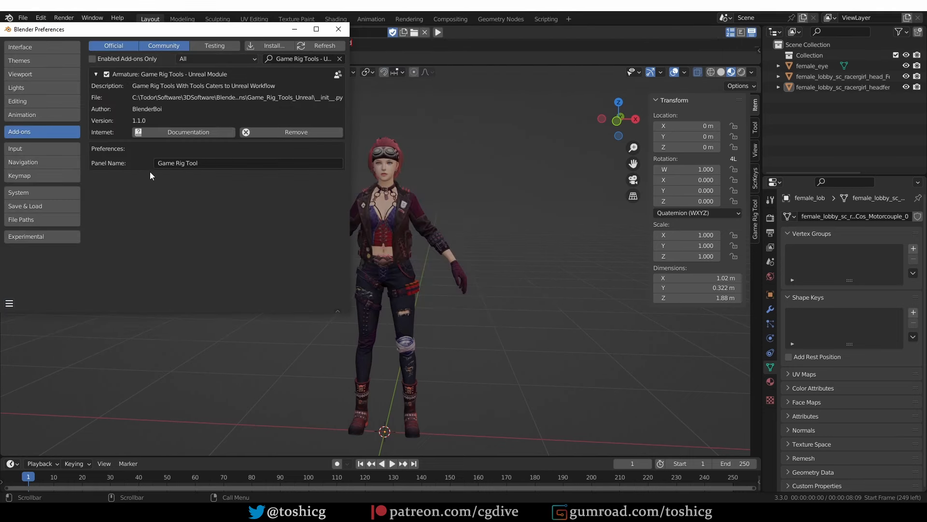
double_click(746, 225)
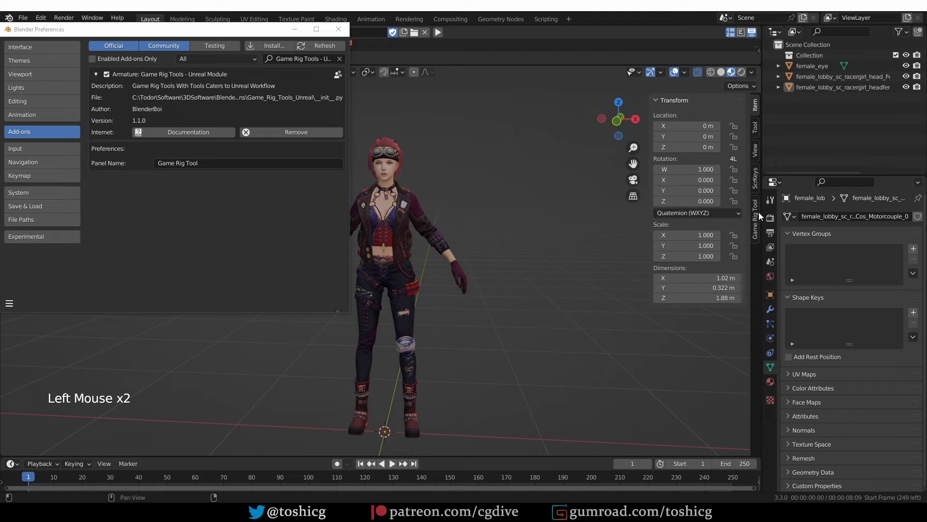
click(756, 223)
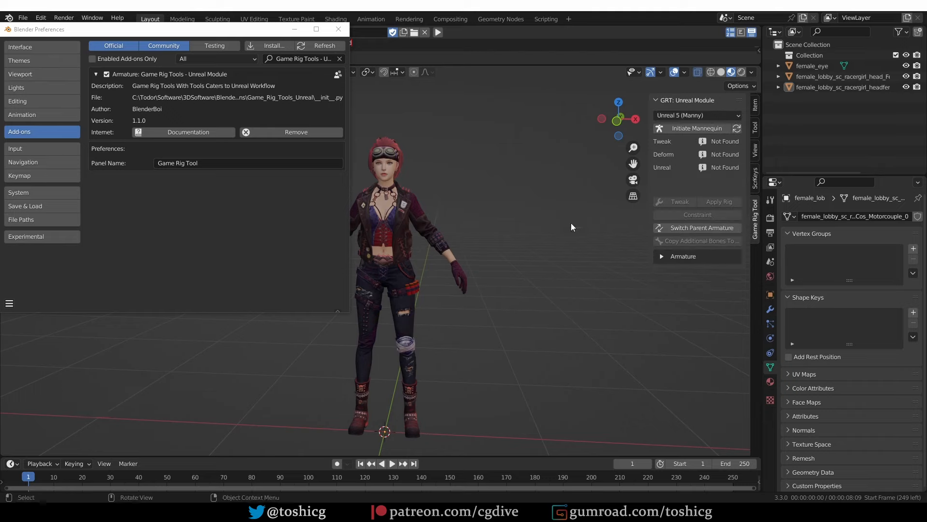
click(337, 194)
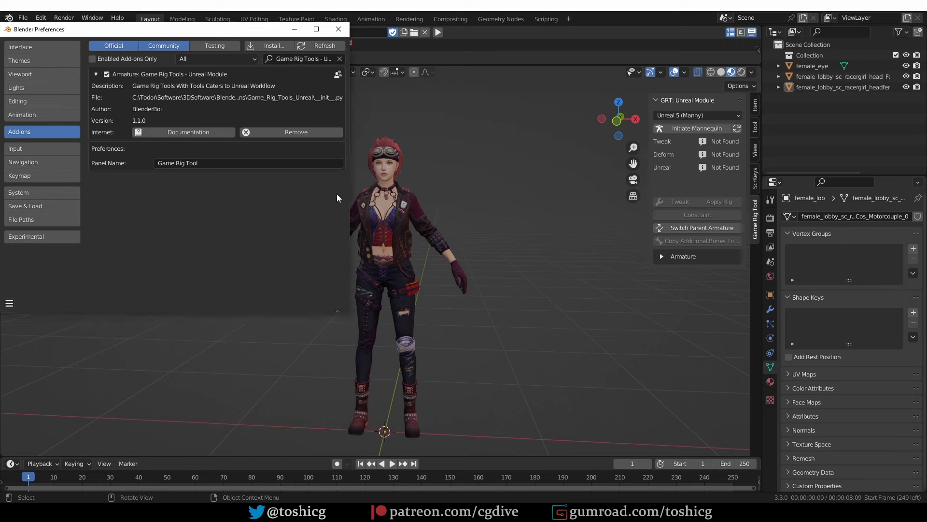
Install the core add-on Game-Rig-Tools-3.3_Alpha.zip from the GameRigTools-Core folder and enable it
click(284, 47)
key(BackSpace)
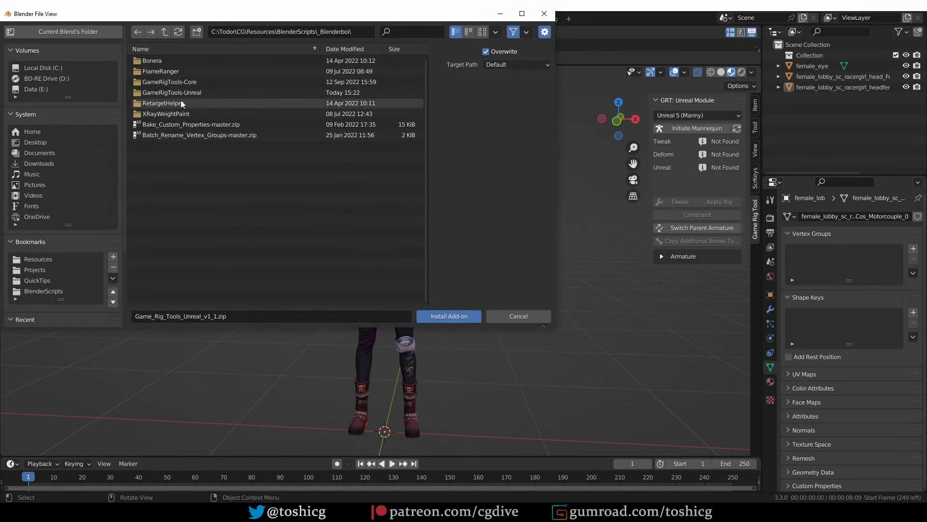
double_click(195, 79)
double_click(219, 60)
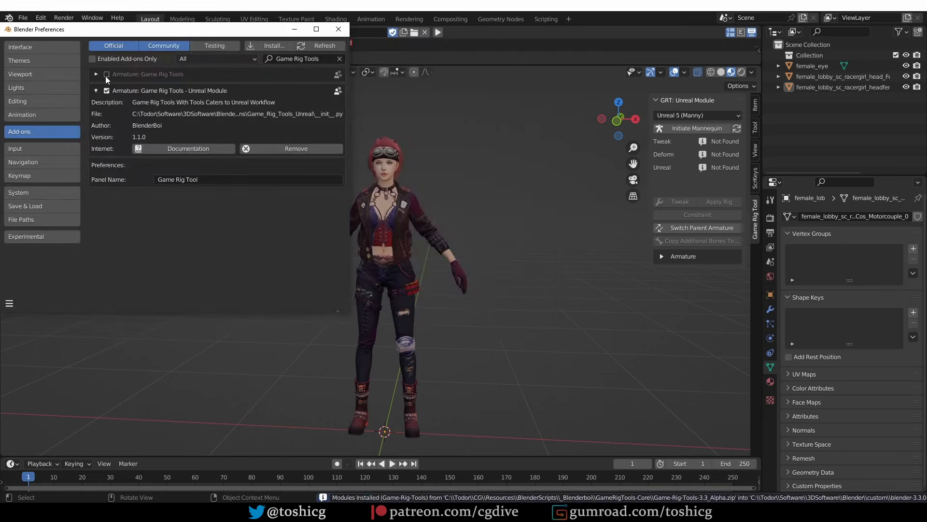
Collapse the Armature Tools and Action Bakery sections, leave the Unreal Module section expanded, and close the preferences
drag(656, 100, 657, 251)
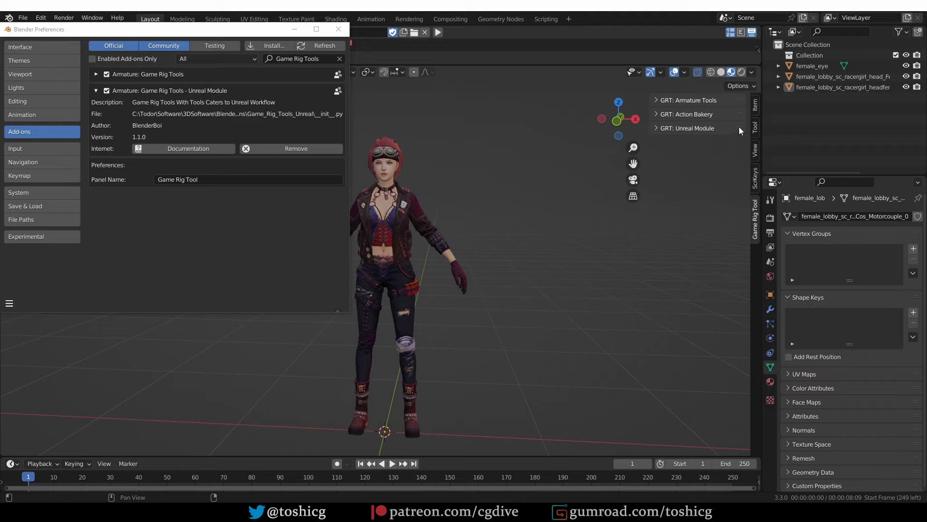
drag(739, 128, 734, 158)
click(665, 128)
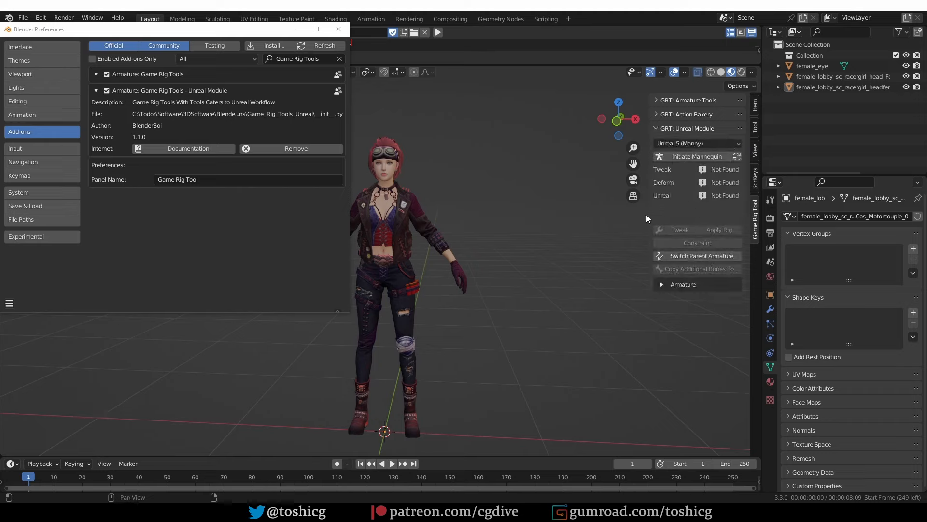
click(343, 32)
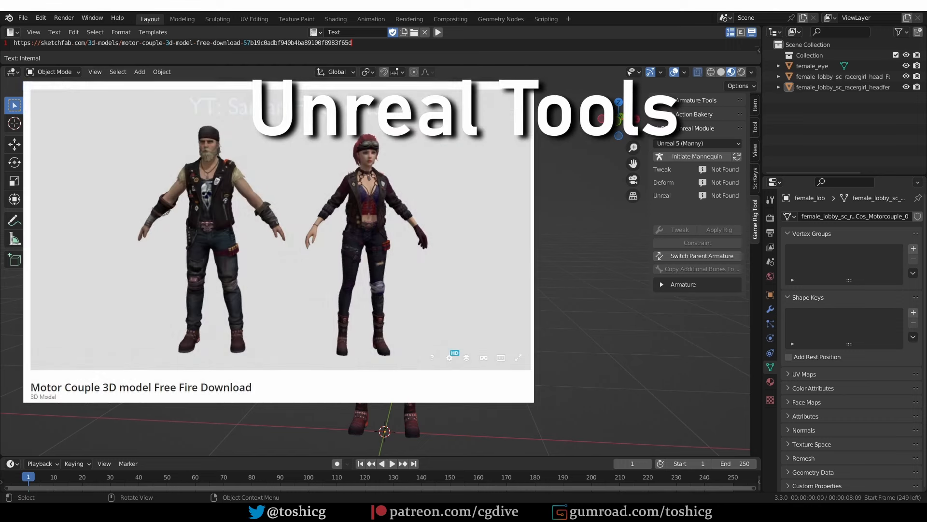
drag(354, 43, 12, 43)
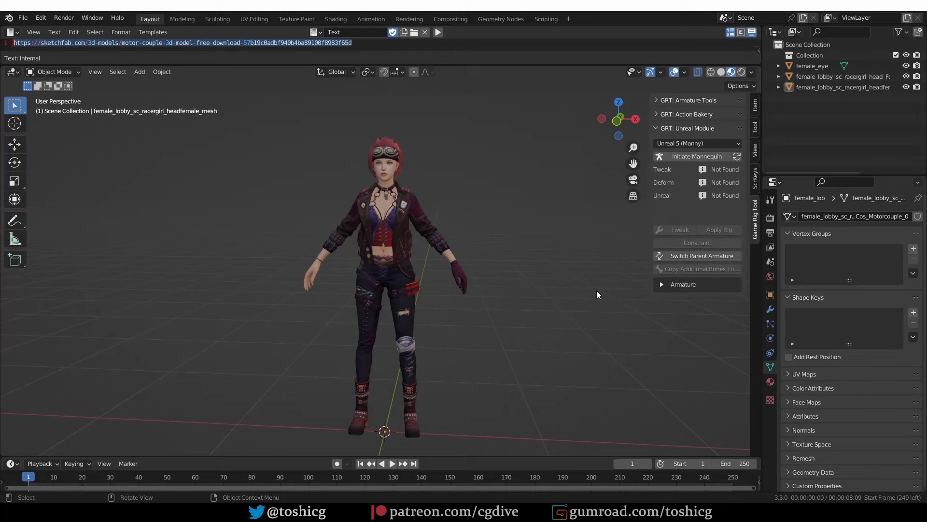
click(654, 196)
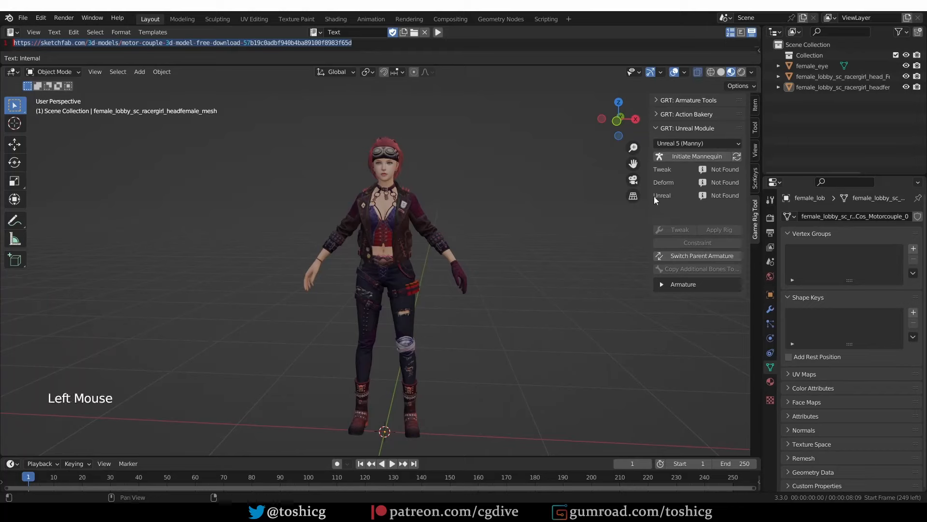
Initiate a mannequin rig on the character using the Unreal 5 (Manny) type
click(690, 141)
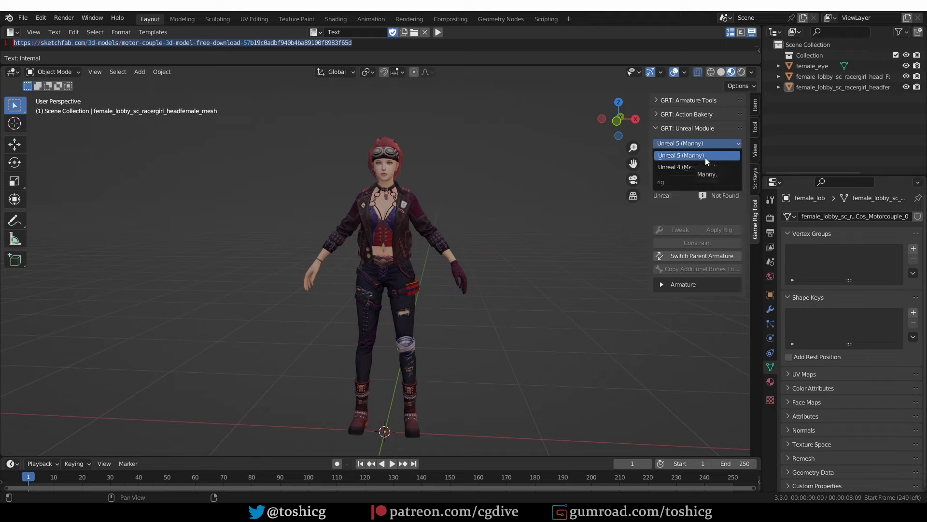
click(705, 158)
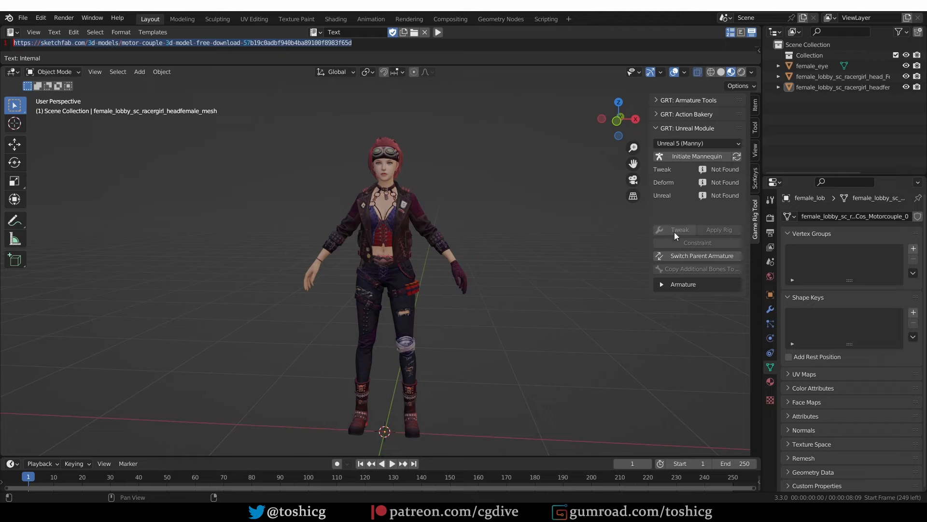
click(711, 157)
shift+middle_drag(458, 258, 454, 238)
middle_drag(454, 238, 460, 235)
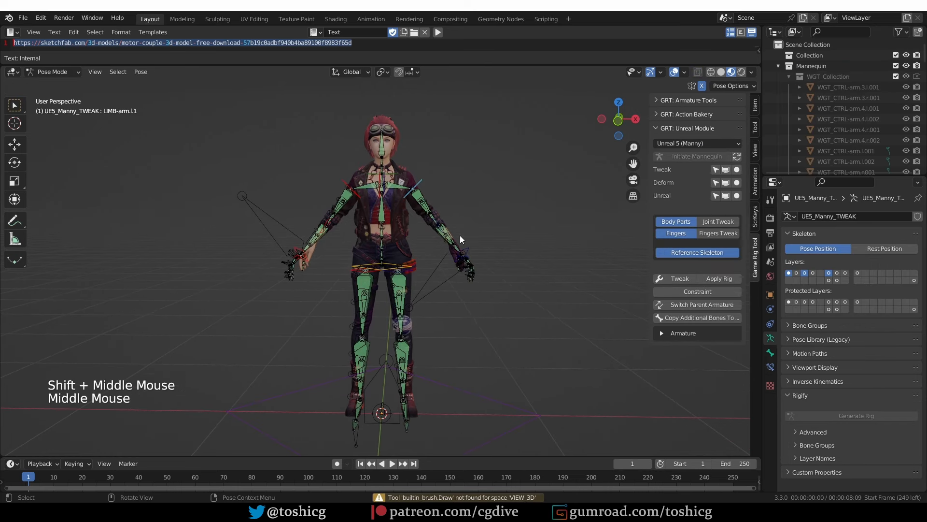
Collapse WGT_Collection in the outliner, and select the UE5_Manny_DEFORM and root armatures in turn to examine them
click(789, 77)
click(789, 77)
click(789, 77)
click(790, 77)
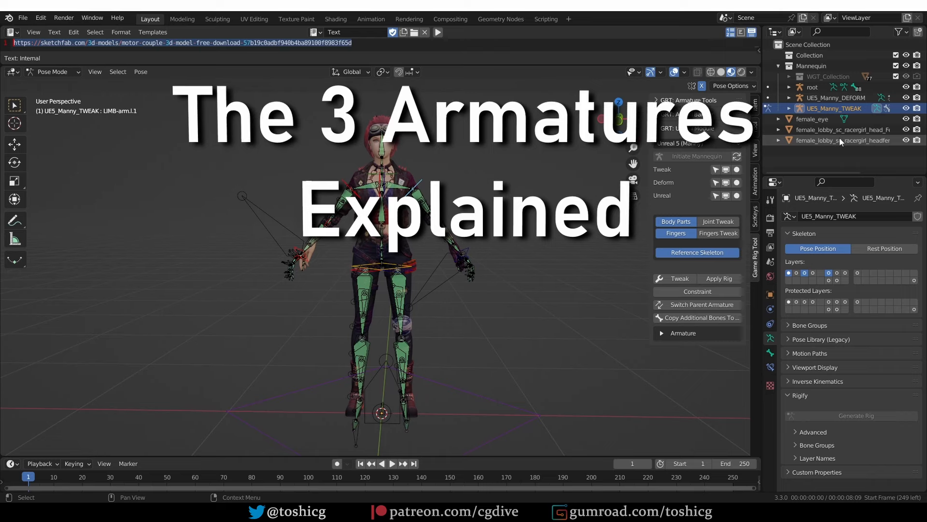
click(842, 98)
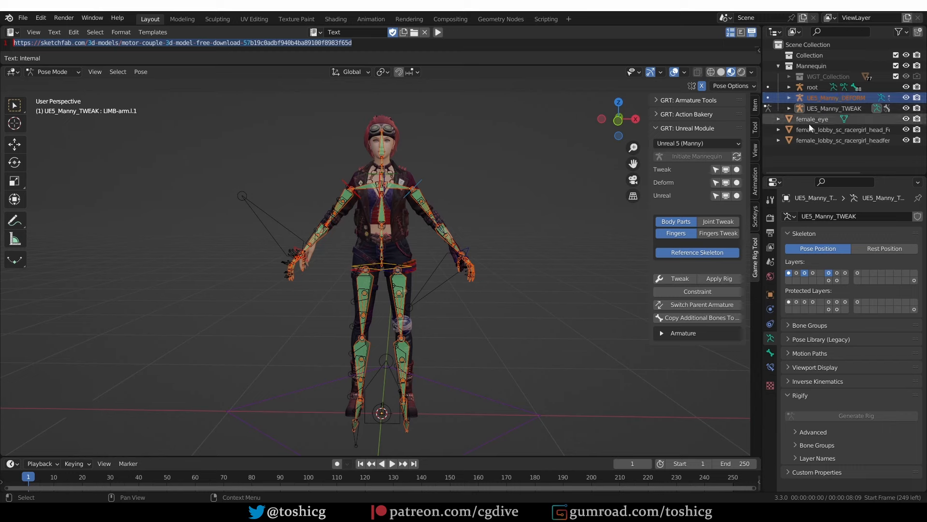
click(812, 88)
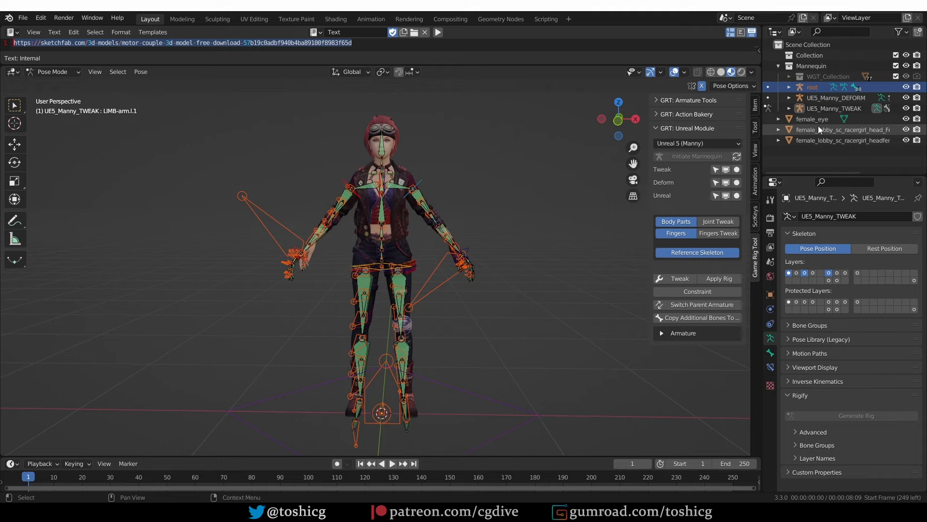
Scale the CTRL-root control of the UE5_Manny_TWEAK armature by about 1.055 to fit the character's height
double_click(874, 108)
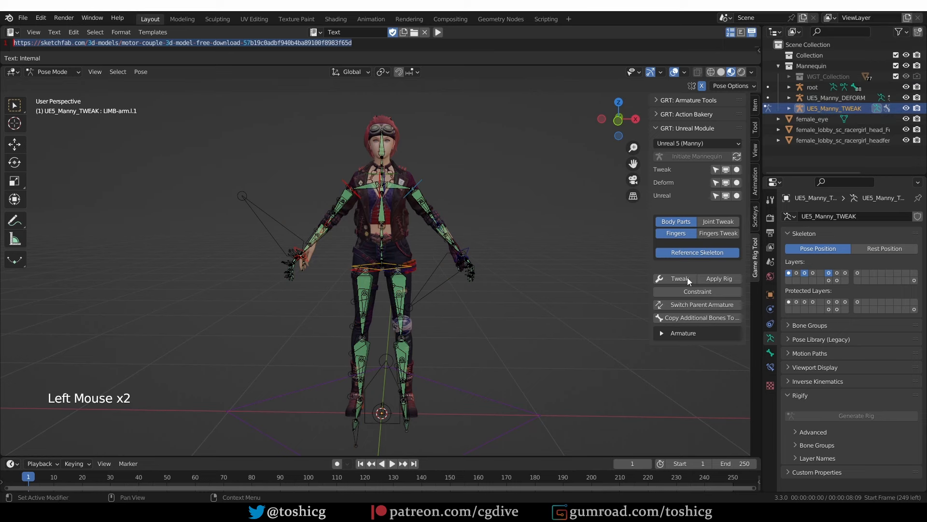
shift+middle_drag(560, 370, 573, 312)
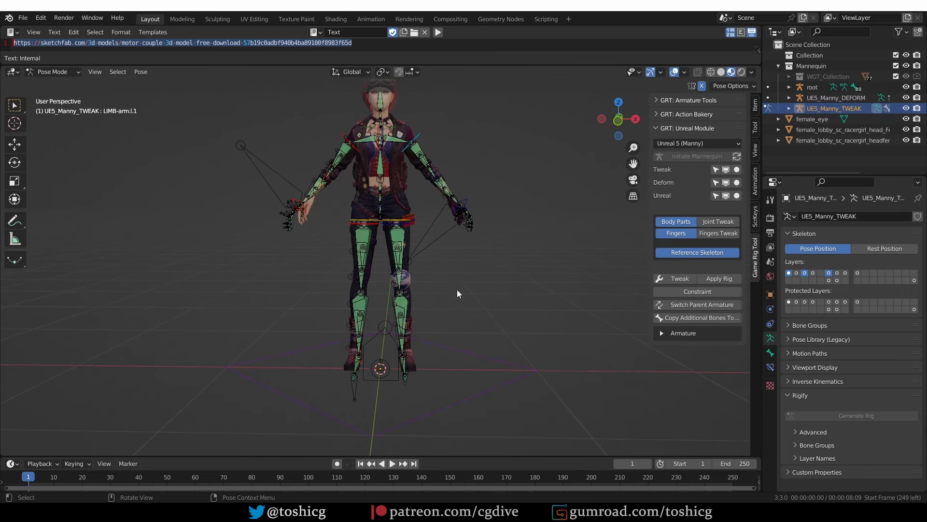
shift+middle_drag(457, 289, 475, 297)
click(456, 367)
scroll(476, 309, down, 2)
scroll(467, 340, up, 1)
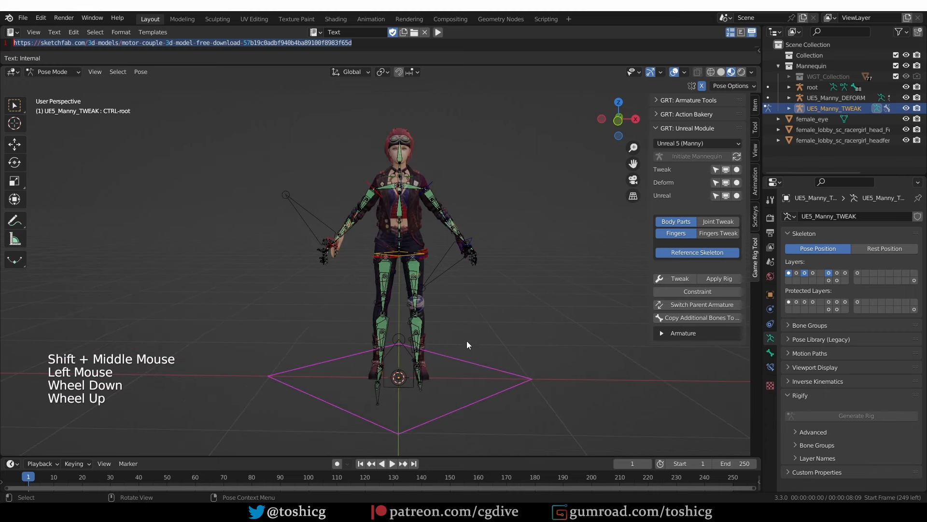
key(g)
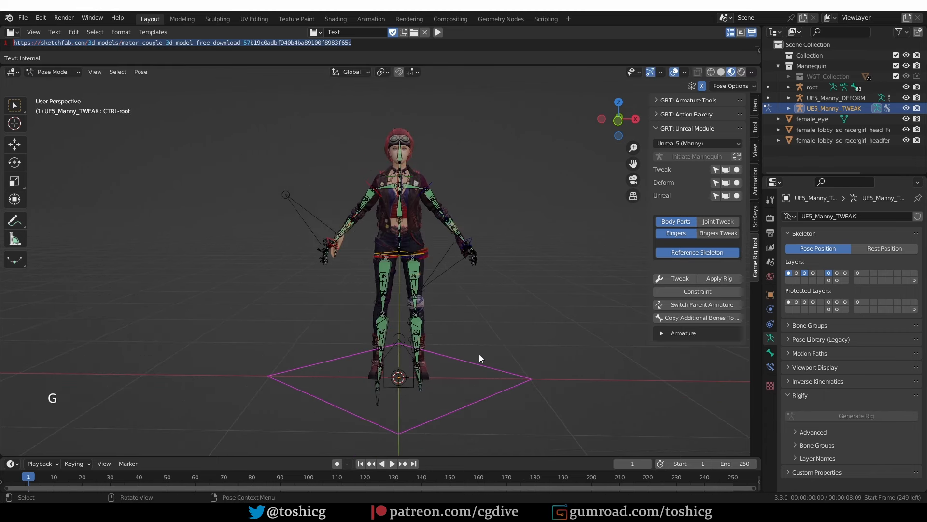
key(s)
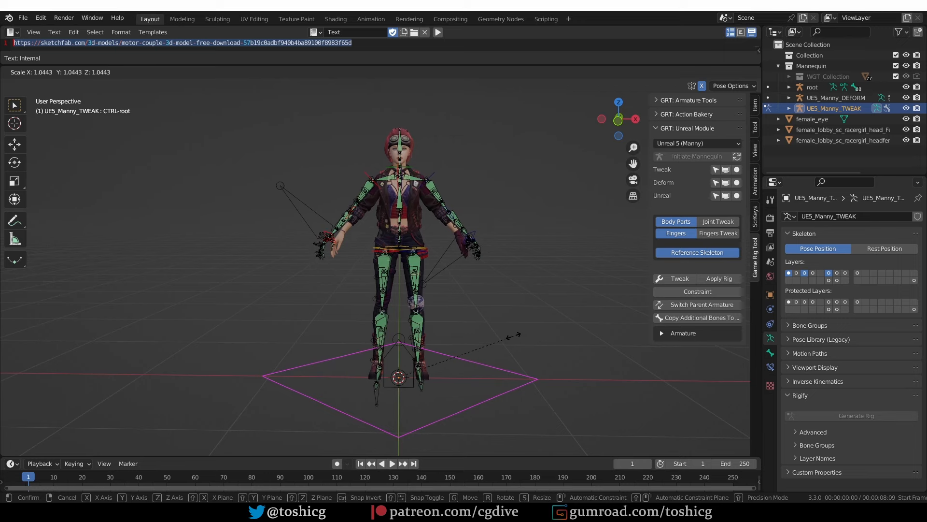
click(514, 339)
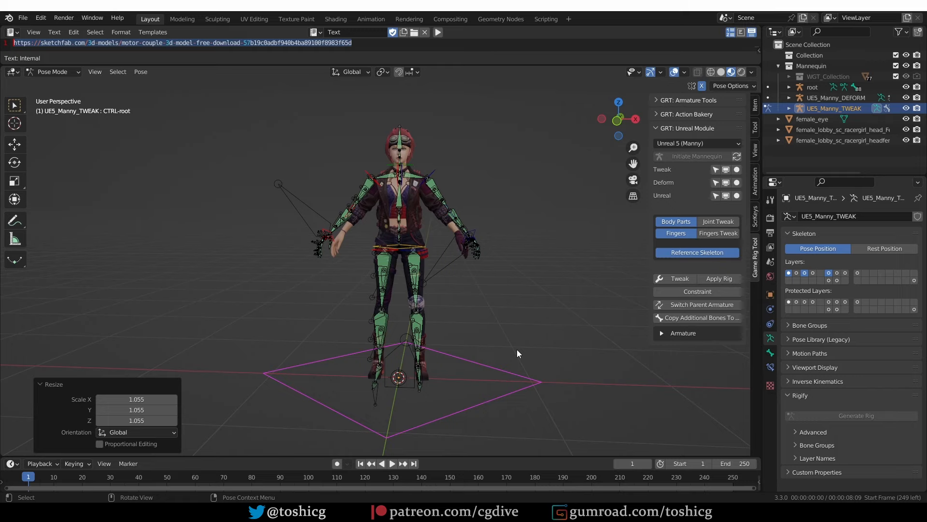
middle_drag(516, 349, 445, 164)
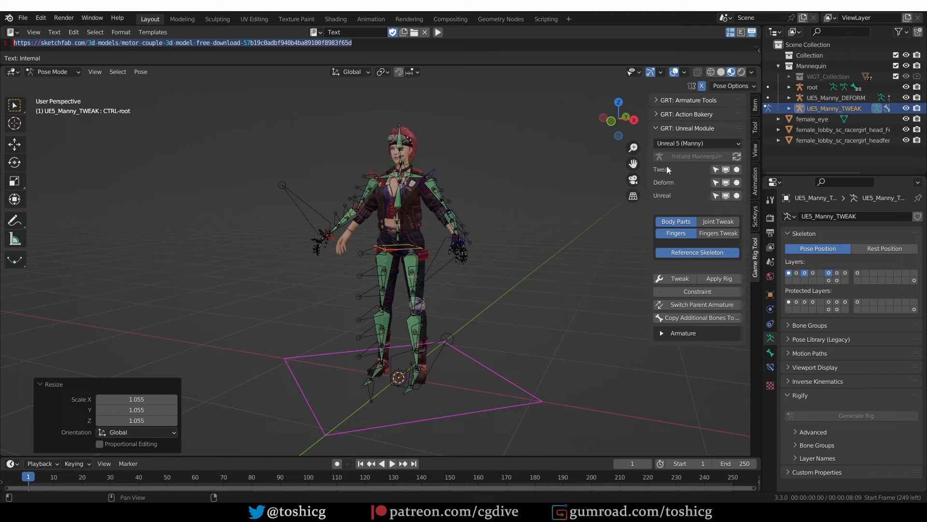
Isolate the Tweak armature and try the visibility toggles of the Deform and Unreal armatures
click(737, 170)
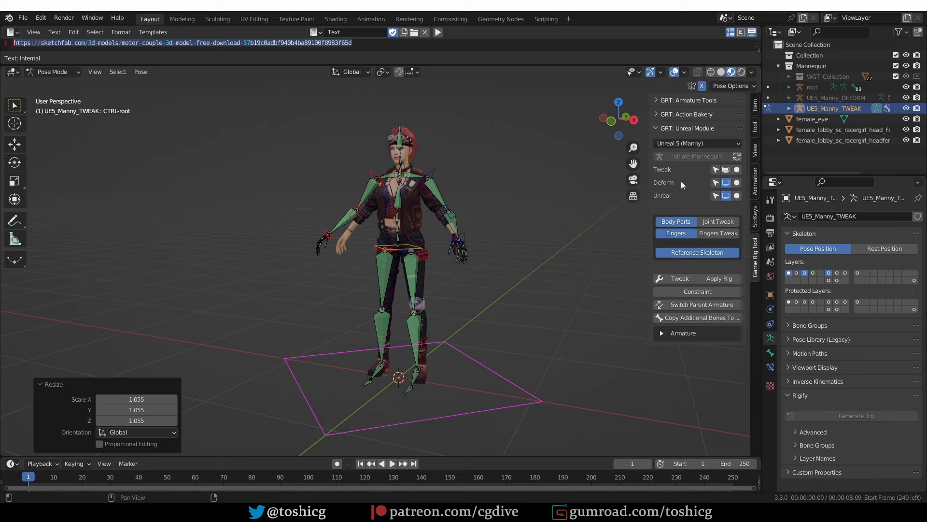
click(727, 183)
click(727, 184)
click(727, 197)
click(728, 194)
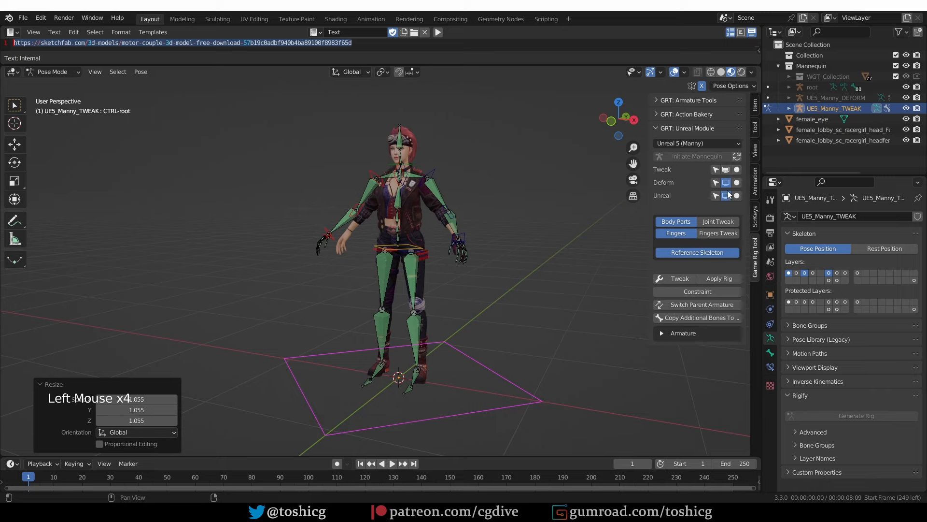
Unhide the Deform and Unreal armatures, and select the Unreal armature in Object Mode
click(715, 169)
middle_drag(550, 217, 470, 216)
key(Tab)
click(726, 182)
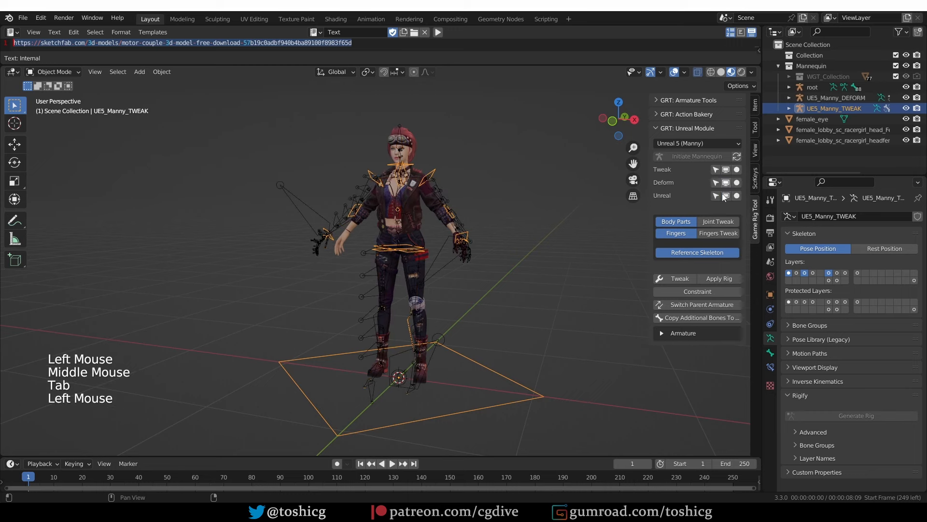
click(715, 195)
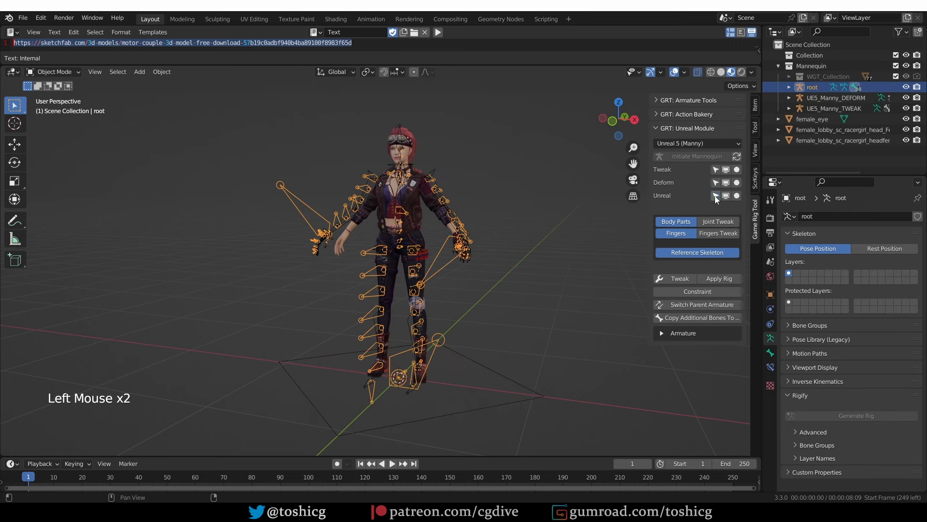
middle_drag(435, 225, 493, 218)
key(g)
right_click(441, 222)
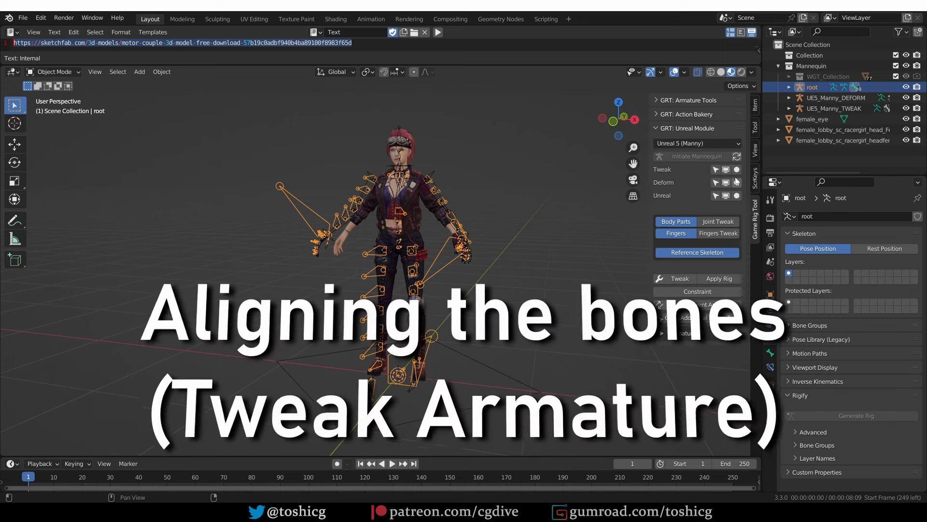
Isolate the Tweak armature and put it in Pose Mode, seen in right orthographic view
click(716, 169)
key(Tab)
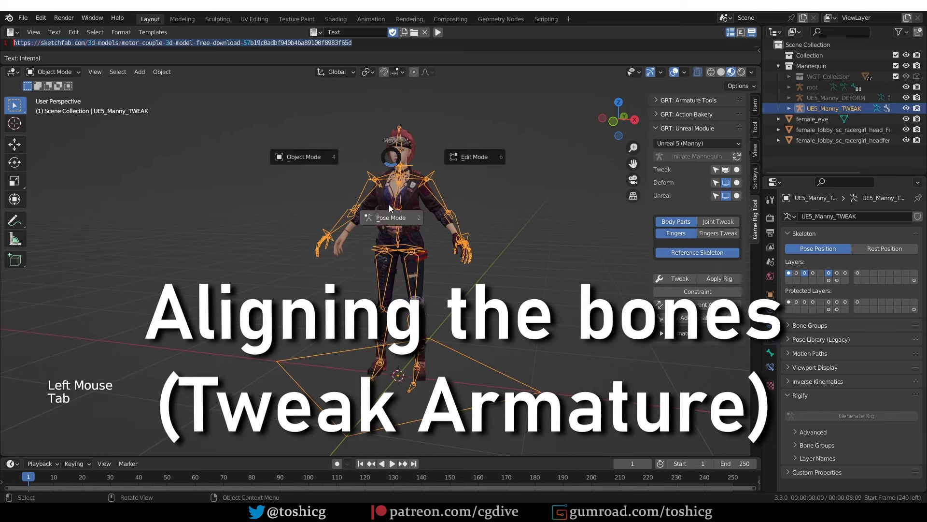
middle_drag(393, 224, 431, 164)
key(KP_3)
scroll(416, 186, up, 2)
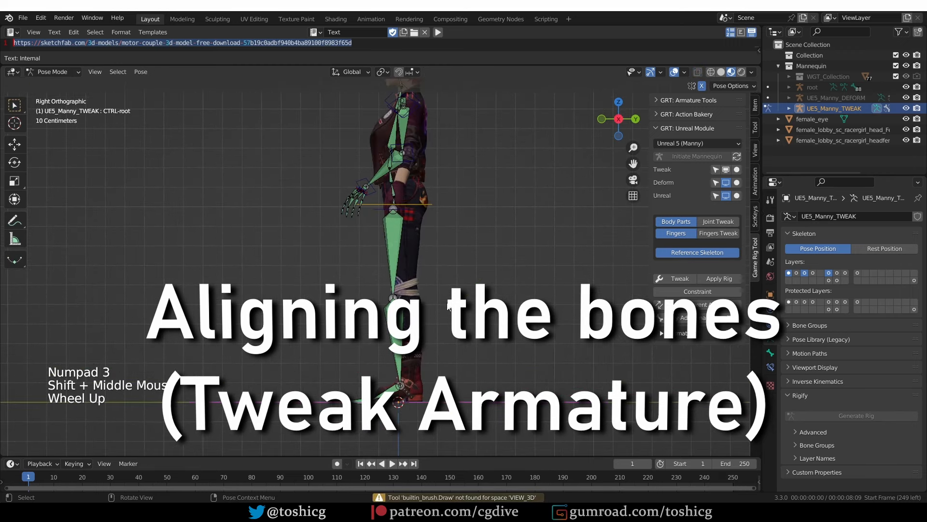
scroll(454, 371, down, 2)
click(456, 390)
scroll(459, 378, up, 1)
key(g)
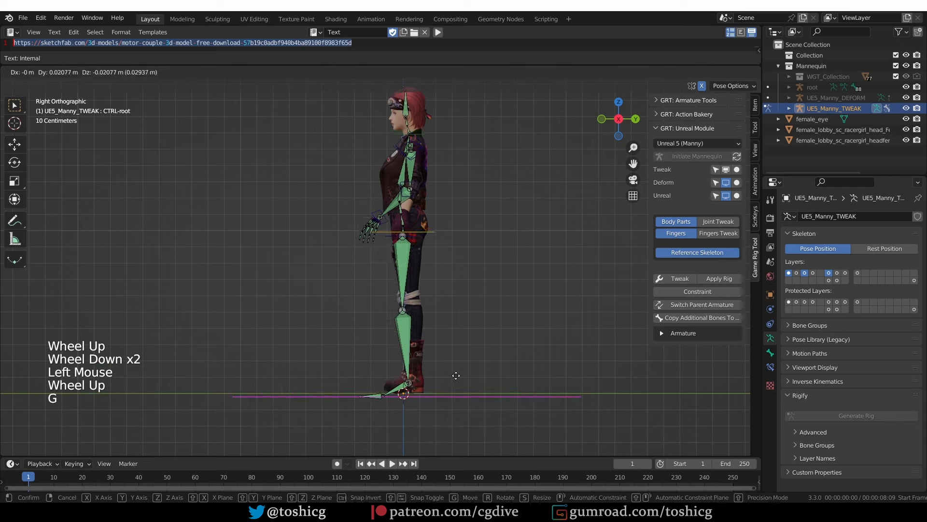
key(x)
right_click(461, 377)
Move the CTRL-root control backward along the Y axis to line the legs up with the character in side view
click(15, 144)
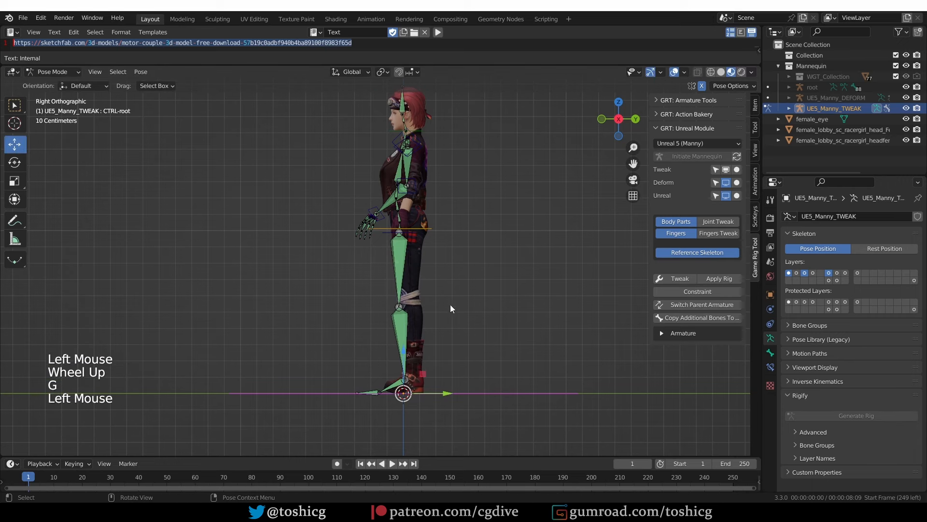
drag(440, 393, 454, 392)
middle_drag(460, 311, 524, 332)
click(437, 229)
click(494, 366)
key(KP_3)
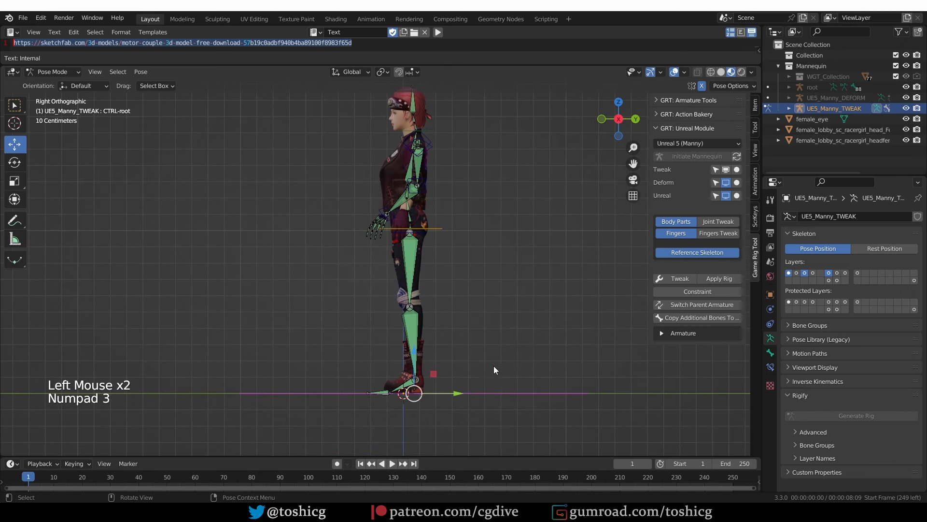
drag(458, 393, 459, 392)
Move the LIMB-spine_start and LIMB-neck controls together forward by about 0.021 m along Y
click(439, 229)
shift+middle_drag(440, 125, 547, 184)
scroll(520, 254, up, 2)
shift+scroll(520, 253, up, 2)
shift+click(537, 158)
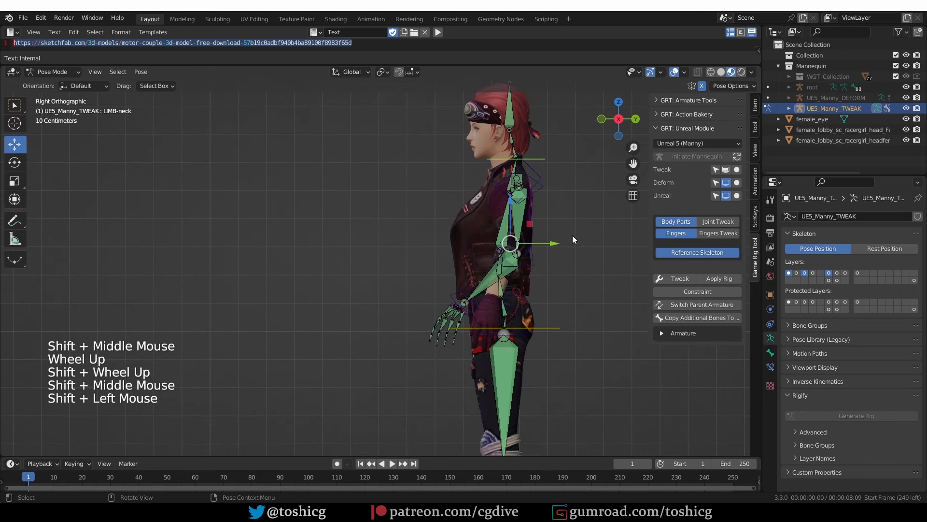
key(g)
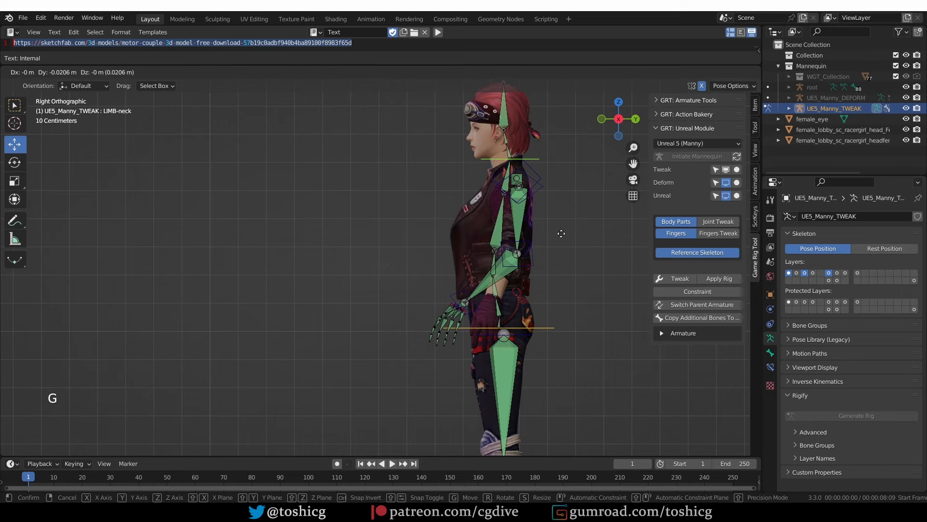
click(561, 234)
key(r)
right_click(585, 255)
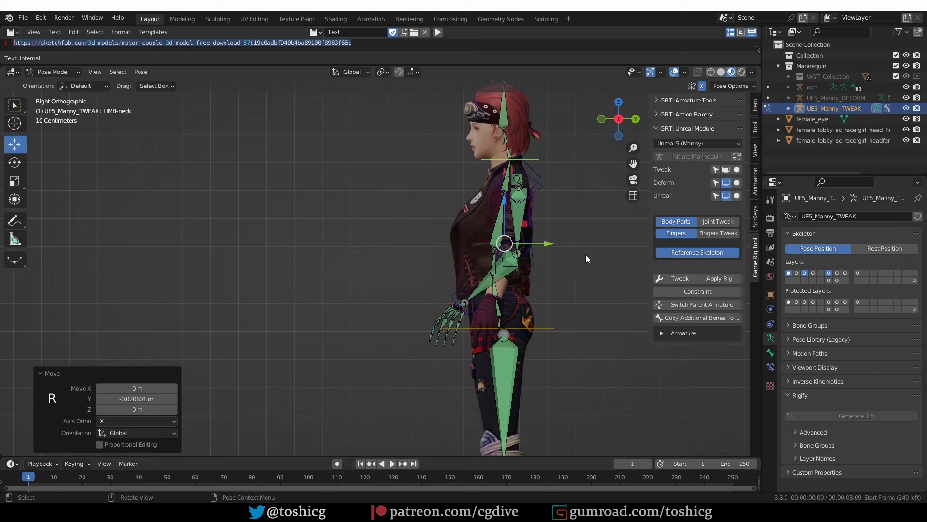
key(g)
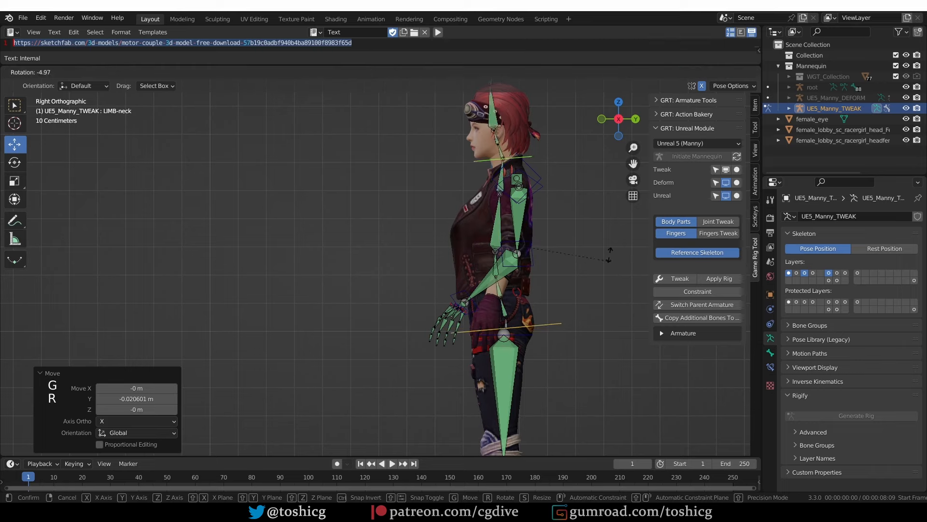
right_click(600, 261)
key(r)
key(s)
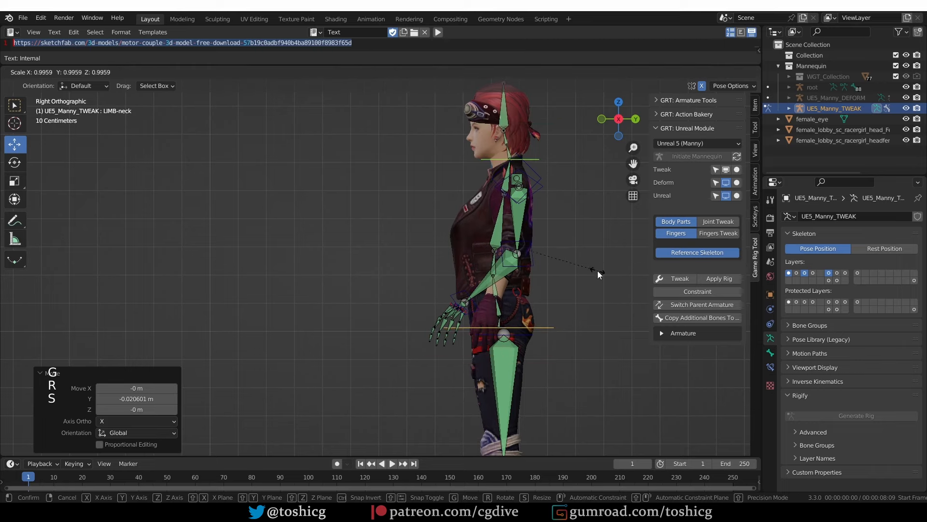
right_click(598, 271)
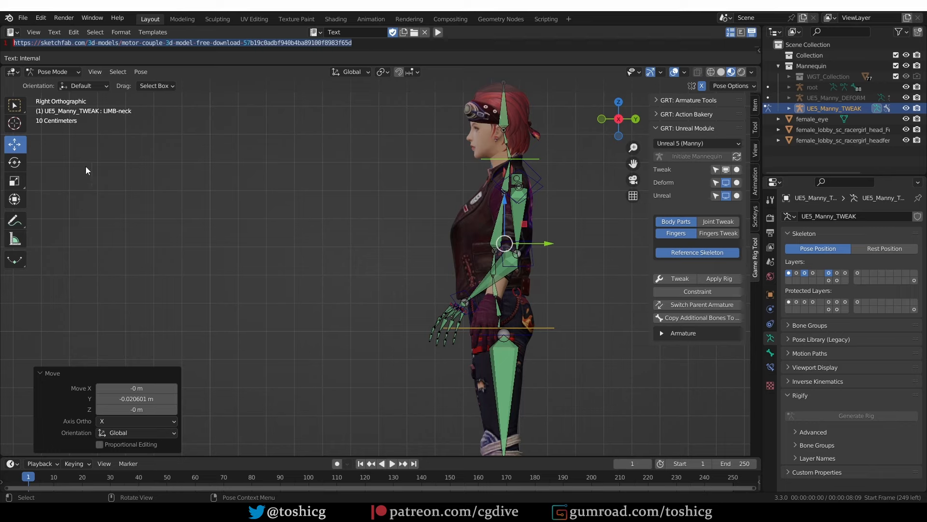
click(14, 182)
drag(546, 244, 537, 262)
right_click(537, 263)
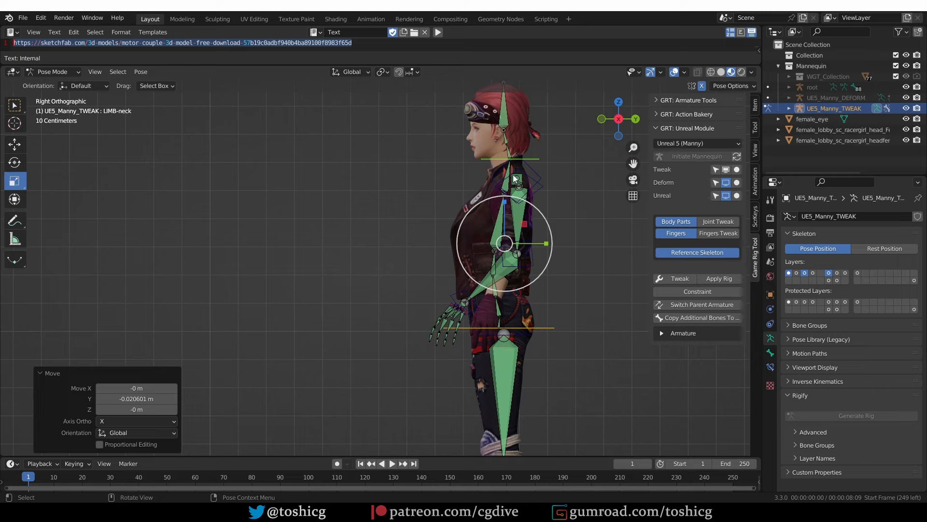
Rotate LIMB-spine_start by about -1.25°, and move LIMB-neck by about -0.012 m in Y and -0.014 m in Z
click(549, 324)
key(r)
click(560, 298)
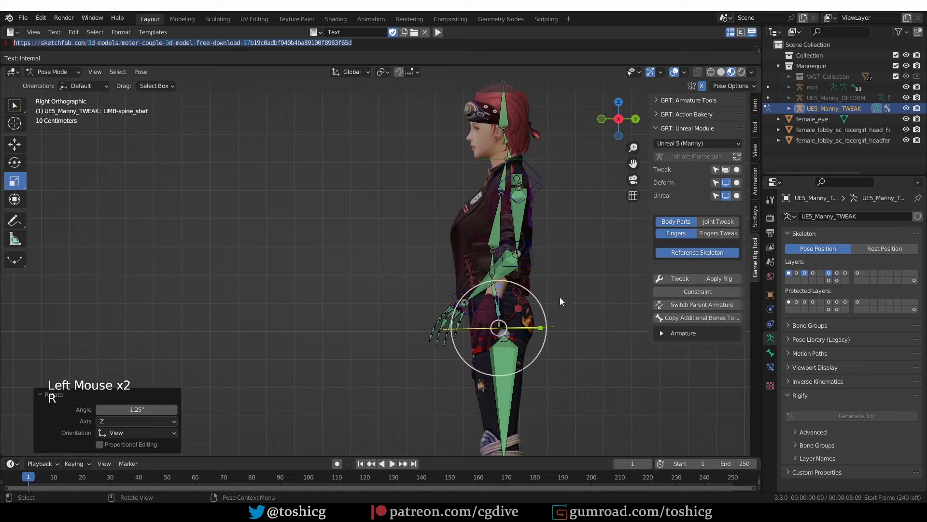
click(532, 156)
key(g)
click(529, 153)
shift+middle_drag(577, 253, 579, 262)
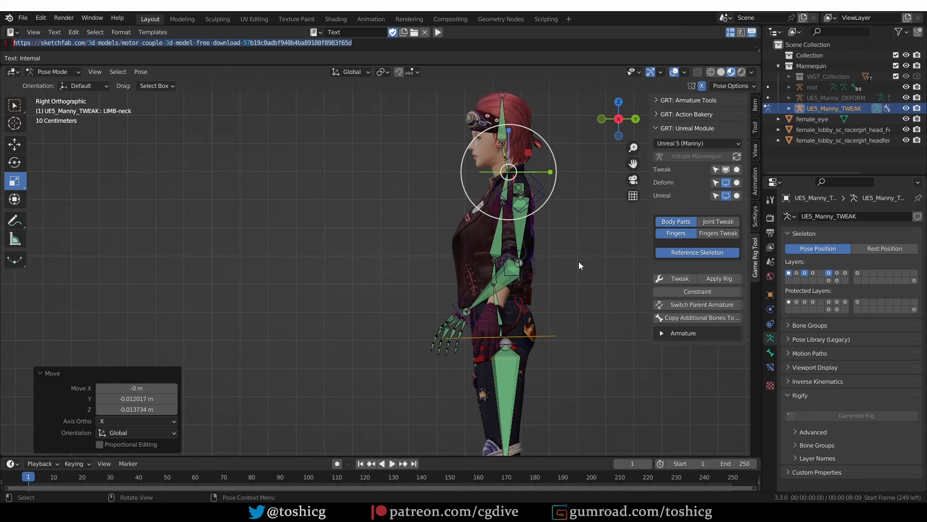
Show the joint tweak controls temporarily and try moving the TWK-spine.4 control
click(710, 221)
middle_drag(544, 268, 503, 261)
click(503, 262)
key(g)
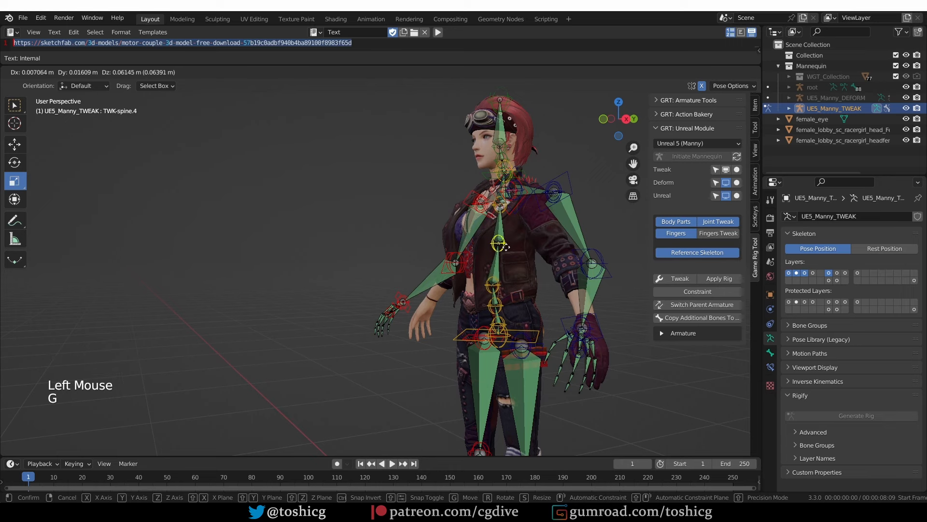
right_click(508, 241)
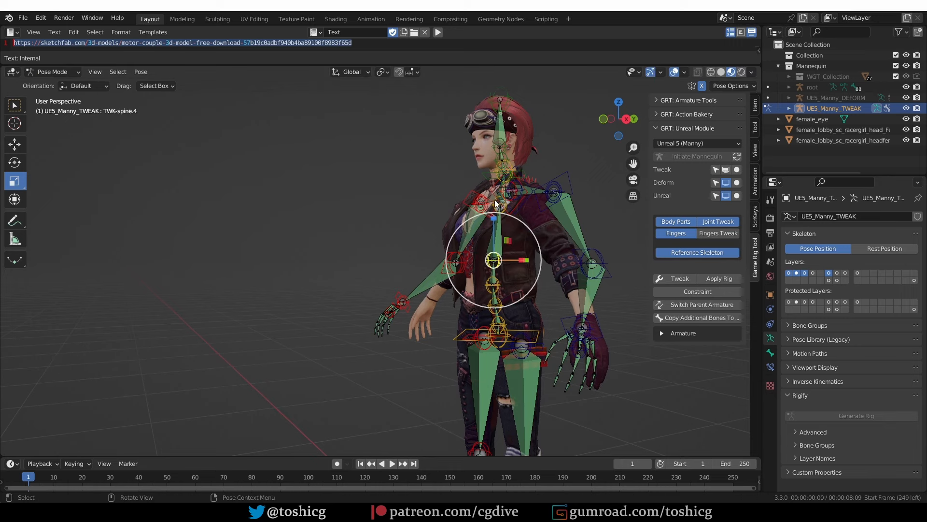
click(619, 220)
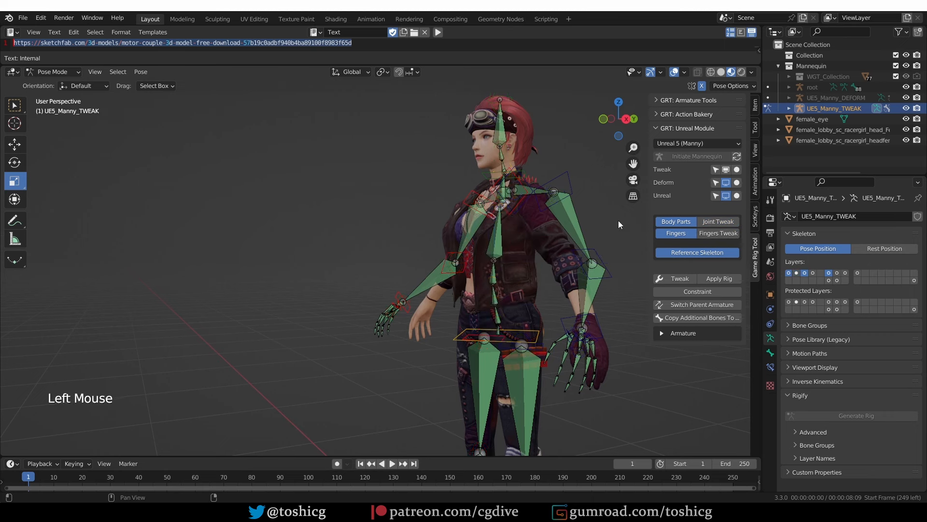
In front view, scale the LIMB-arm.l control down toward the character's shoulders and lower it by about 0.010 m
middle_drag(618, 221, 539, 190)
scroll(536, 196, up, 3)
click(537, 186)
click(533, 186)
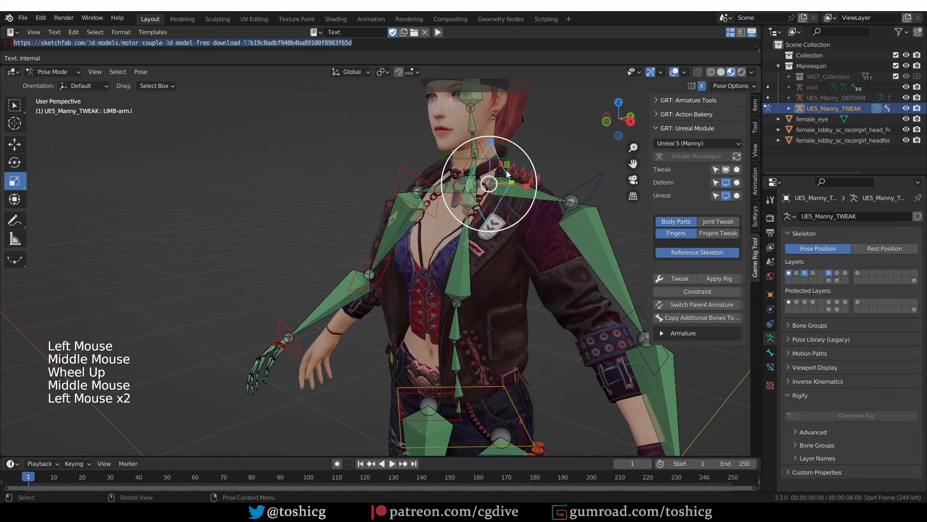
key(g)
key(KP_1)
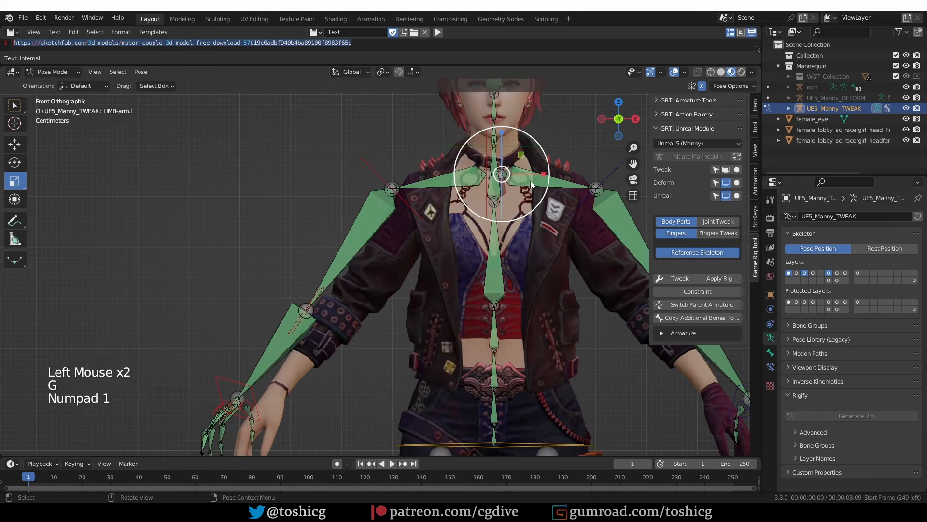
key(s)
click(563, 186)
key(g)
click(563, 192)
Scale the LIMB-arm.l control up slightly and lower it by about 0.004 m to fit the shoulders
key(s)
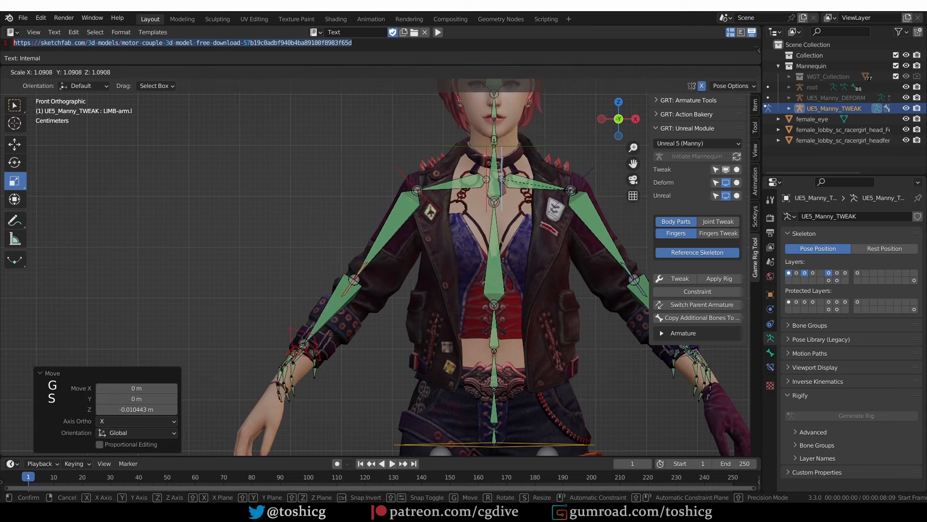
click(567, 189)
shift+middle_drag(567, 190, 518, 251)
key(g)
click(512, 192)
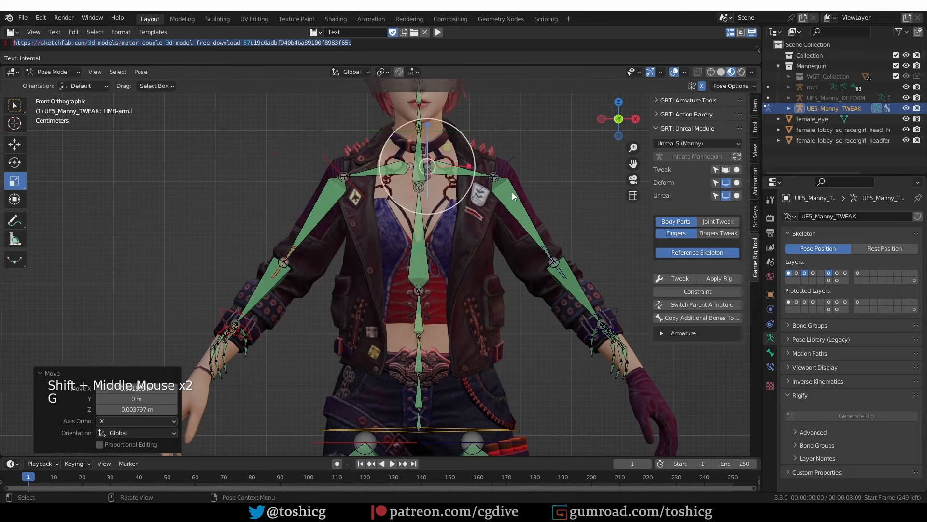
In top view, move the LIMB-arm.l control by about -0.058 m in Y to align the arms with the body
click(511, 190)
middle_drag(510, 166, 459, 258)
key(KP_7)
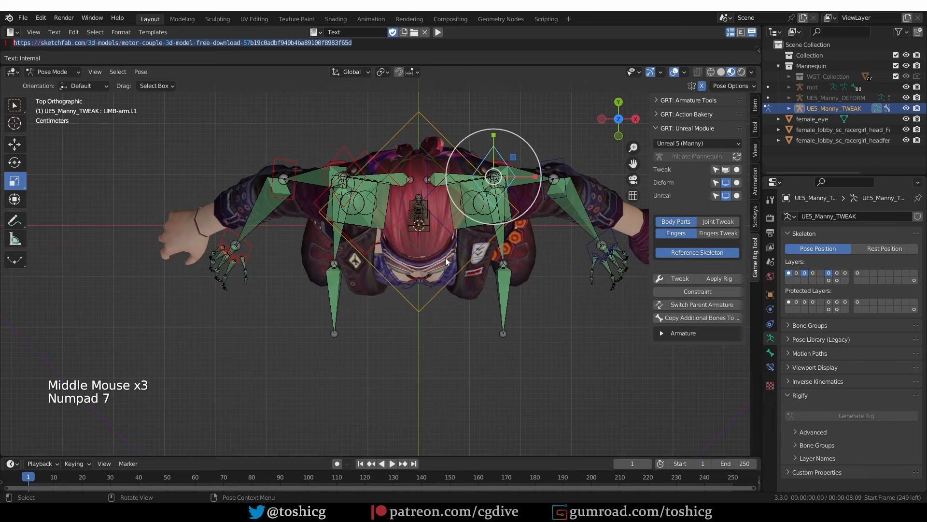
click(429, 177)
key(g)
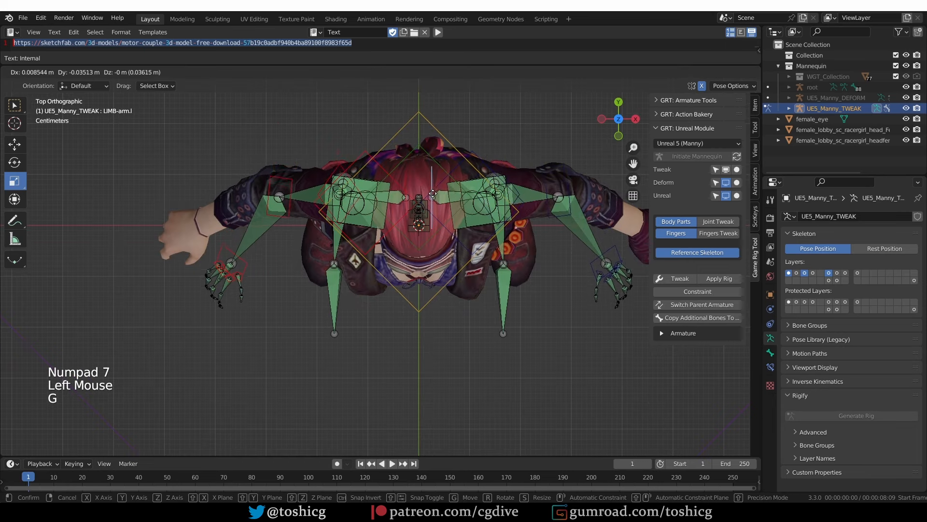
click(427, 208)
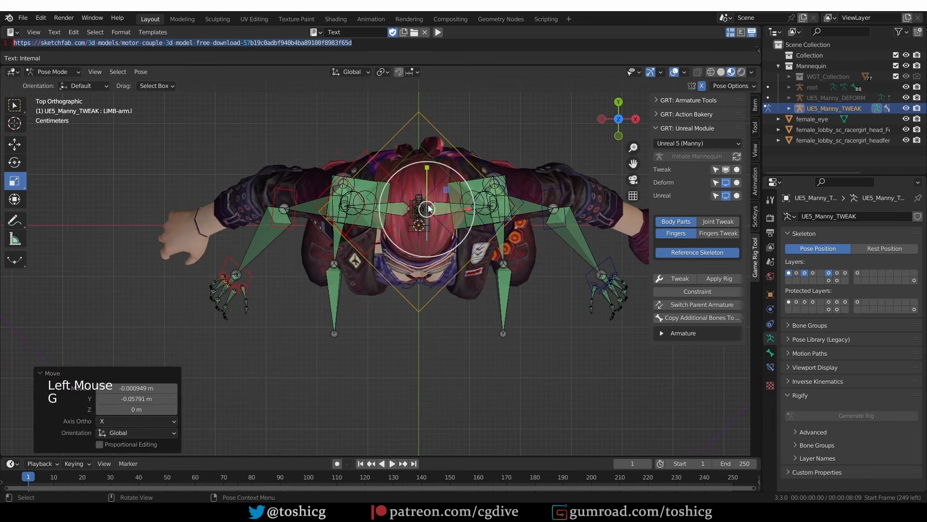
In front view, reposition the LIMB-arm.l.1 control at the shoulder and scale it up by about 1.120
middle_drag(428, 208, 457, 217)
click(513, 229)
middle_drag(514, 230, 513, 226)
key(KP_1)
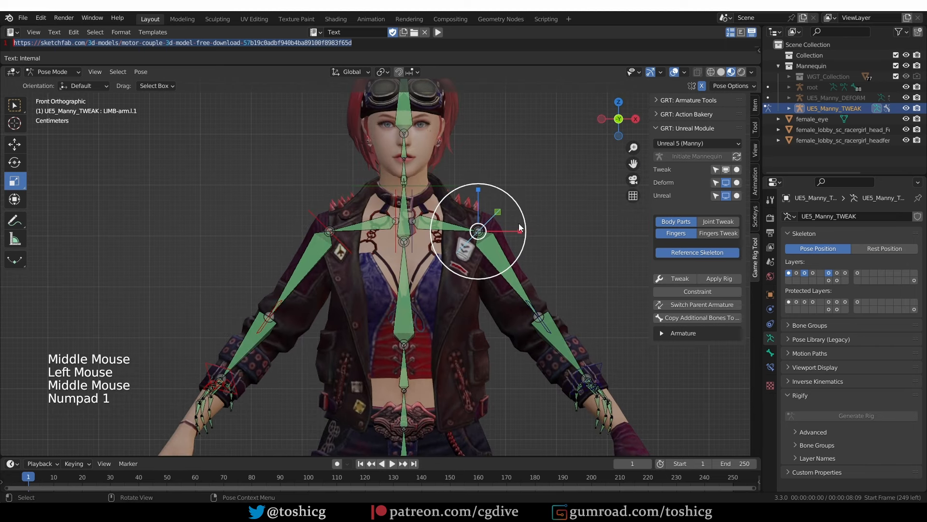
key(g)
shift+middle_drag(570, 285, 528, 212)
key(d)
key(s)
click(563, 250)
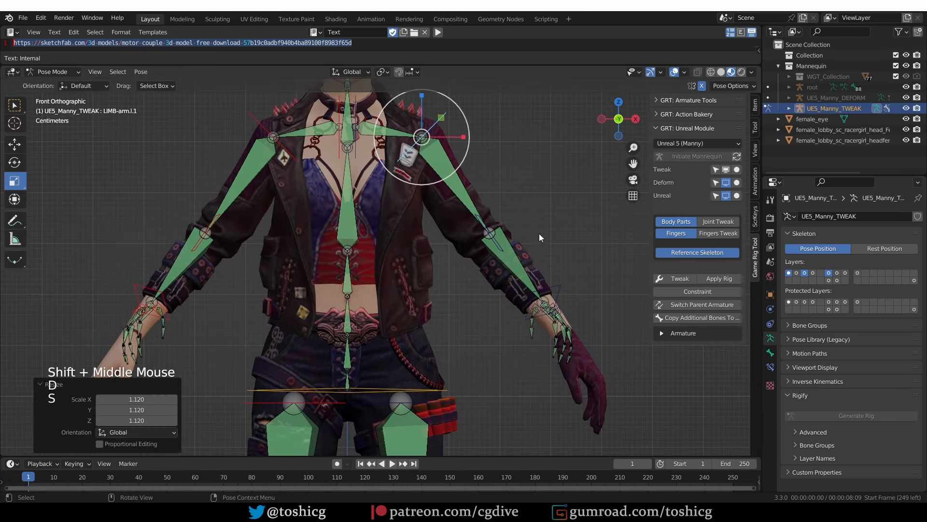
Try lowering the LIMB-arm.l.1 control further and undo those moves
key(g)
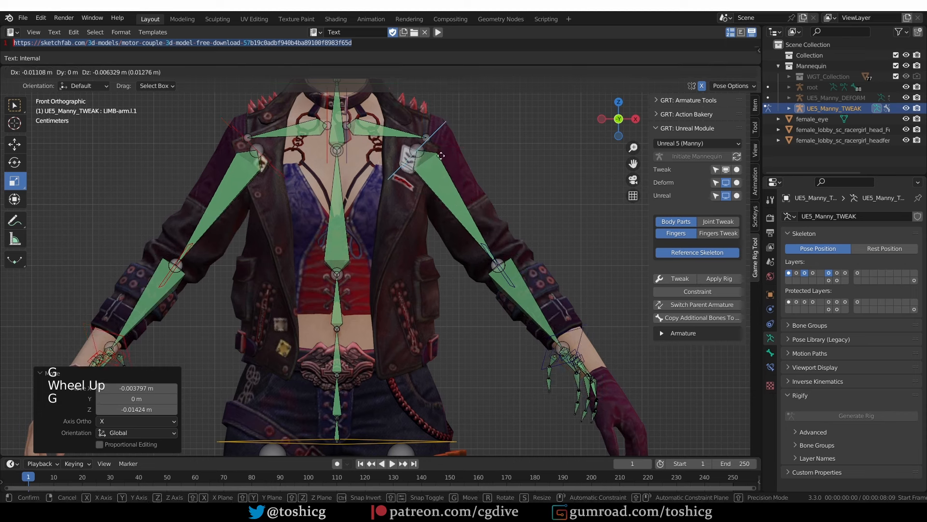
click(420, 156)
key(ctrl+z)
key(ctrl+z)
key(ctrl+z)
key(ctrl+z)
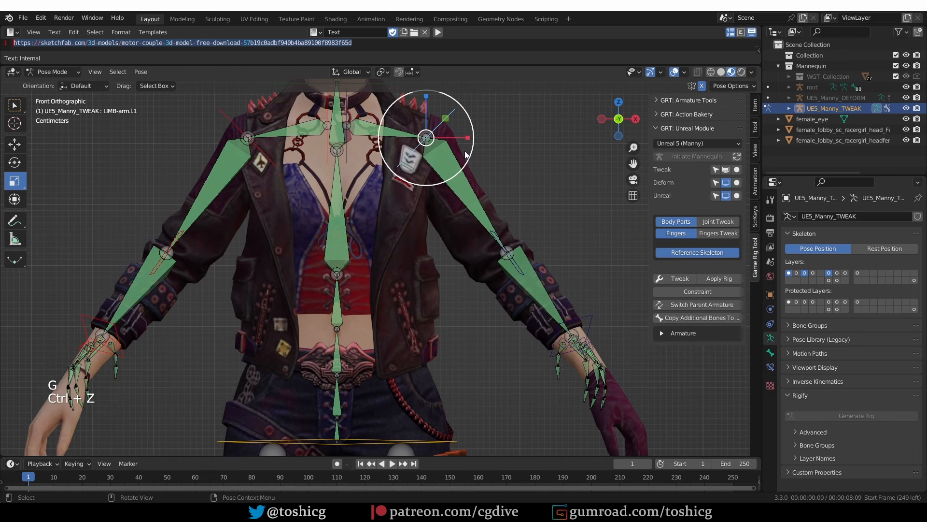
Lower the LIMB-arm.l.1 control by about 0.020 m, raise it by about 0.006 m, and rescale it to fit the arm
scroll(433, 141, up, 2)
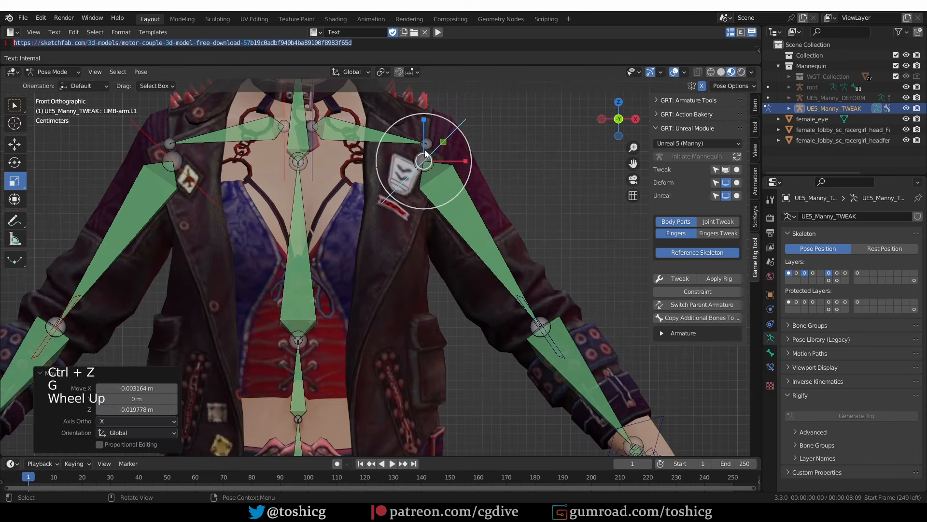
key(g)
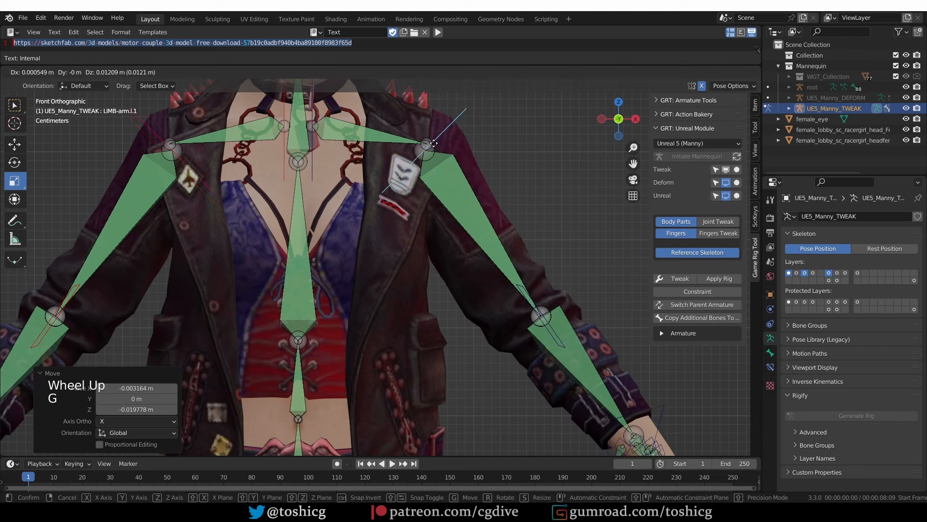
click(436, 132)
shift+middle_drag(477, 309, 494, 210)
scroll(494, 211, down, 4)
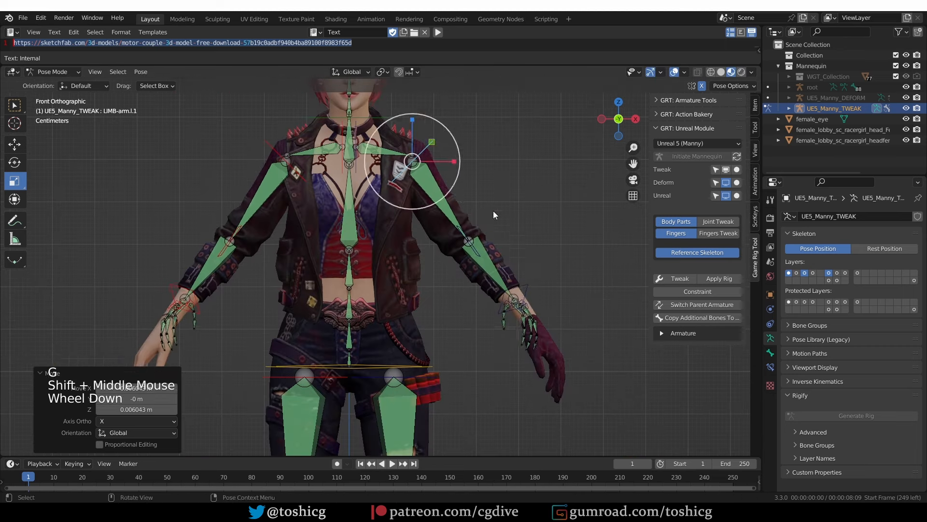
key(s)
click(537, 264)
Set the transform orientation to Local and rotate lowerarm_l.001 about its local Z axis by about -24.5° to follow the forearm
scroll(473, 249, up, 2)
click(457, 239)
middle_drag(537, 264, 488, 232)
key(r)
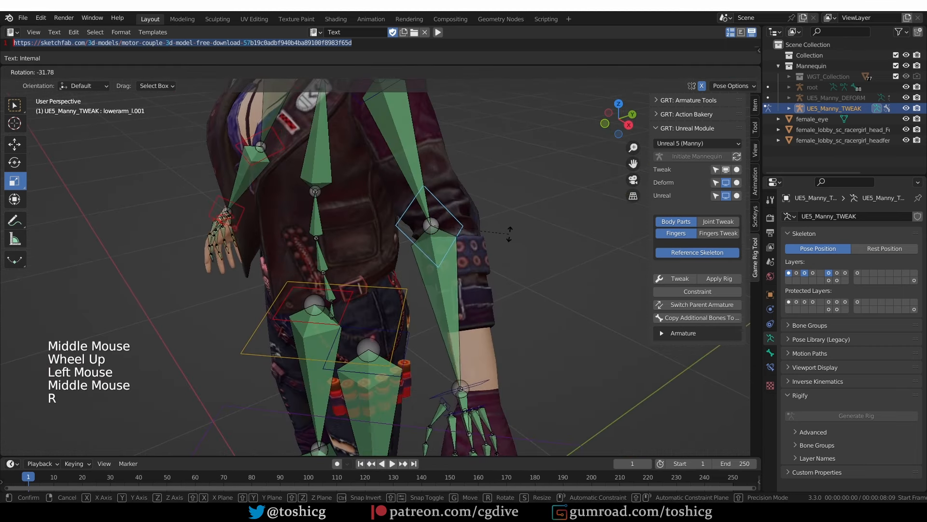
click(522, 241)
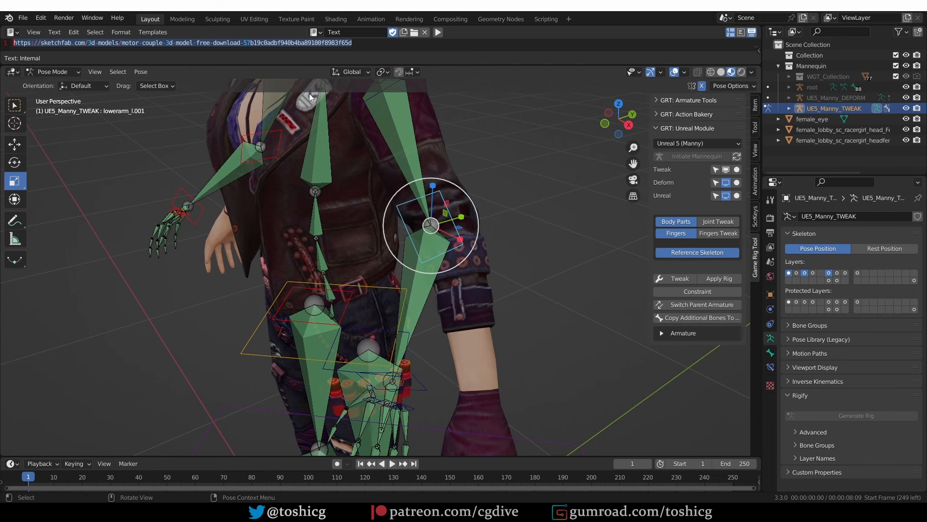
click(352, 72)
click(359, 116)
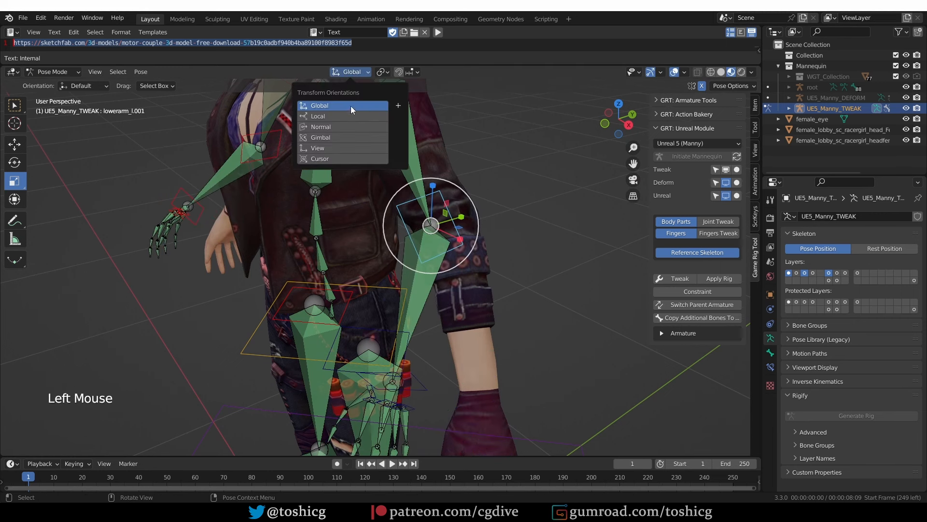
click(11, 163)
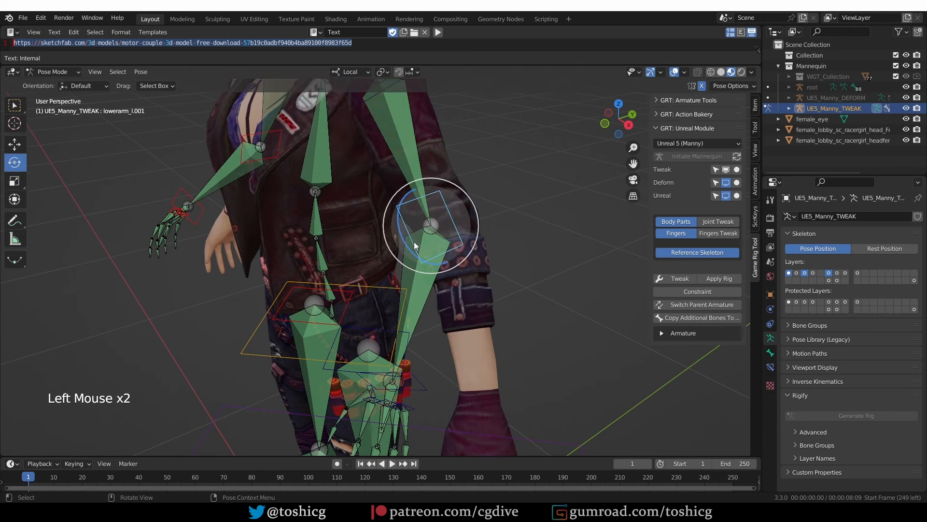
drag(409, 241, 409, 255)
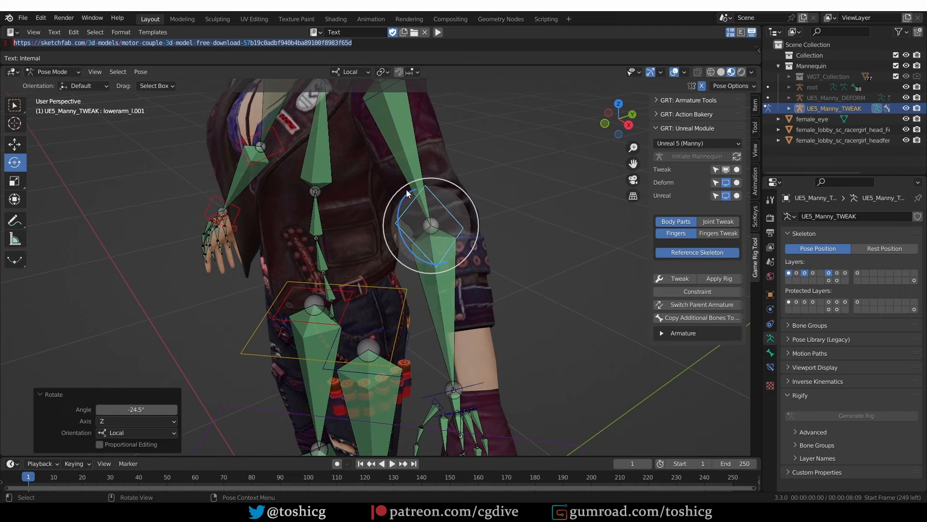
Adjust the position and scale of LIMB-arm.l.1 and rotate it by about -2.62° in view orientation to fit the arm
scroll(407, 190, down, 2)
middle_drag(407, 189, 401, 145)
click(402, 135)
key(g)
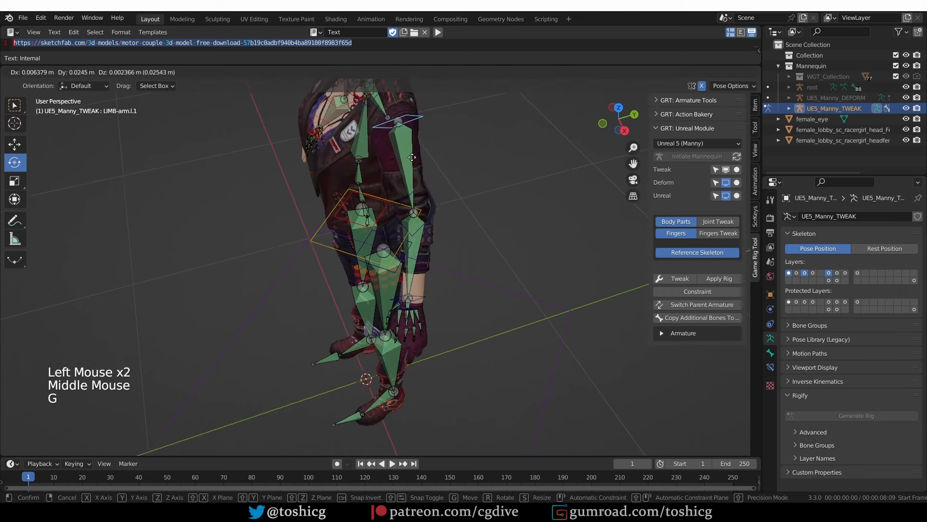
middle_drag(396, 168, 484, 163)
key(s)
key(g)
middle_drag(511, 234, 464, 203)
middle_drag(449, 232, 391, 251)
key(r)
click(449, 224)
scroll(502, 237, up, 1)
middle_drag(449, 261, 485, 218)
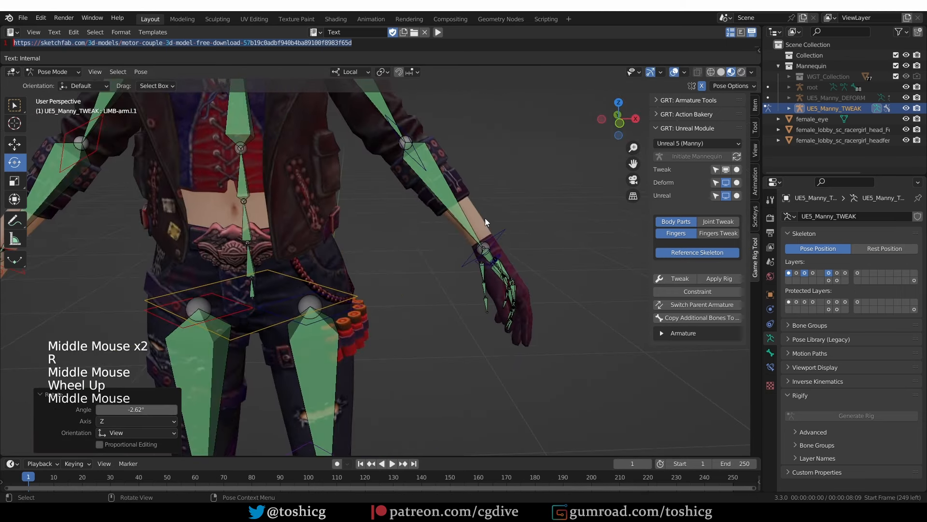
Scale the left hand control to fit the character's gloved hand
scroll(485, 218, down, 1)
click(498, 225)
key(s)
click(532, 312)
scroll(454, 317, down, 1)
middle_drag(532, 312, 444, 358)
key(s)
scroll(430, 316, down, 1)
In right view, reposition the LIMB-neck control and scale it by about 1.012, followed by about 0.859
shift+middle_drag(444, 358, 451, 372)
scroll(439, 238, up, 1)
middle_drag(439, 239, 359, 222)
key(KP_3)
shift+middle_drag(541, 207, 468, 379)
scroll(468, 379, up, 3)
click(506, 291)
click(506, 287)
key(g)
key(s)
click(514, 293)
key(s)
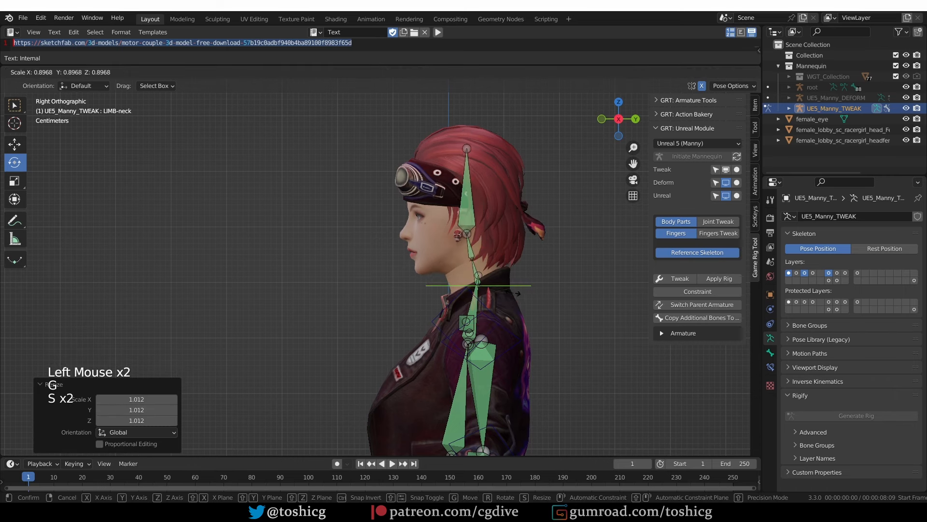
click(515, 293)
Show the joint tweak controls and hide the body part and finger controls
scroll(570, 250, down, 3)
scroll(529, 295, up, 2)
middle_drag(497, 294, 735, 163)
click(735, 161)
click(661, 164)
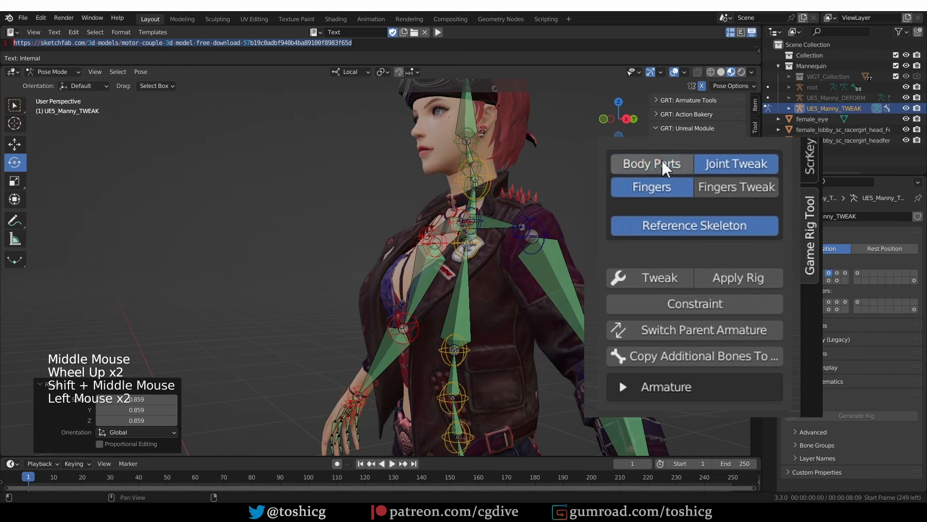
click(661, 167)
click(666, 183)
click(662, 167)
In right view, select the left foot's ball and toe tip tweak controls and scale them to about 0.654
middle_drag(449, 246, 493, 145)
scroll(493, 259, down, 2)
shift+middle_drag(492, 338, 493, 228)
scroll(484, 282, down, 1)
shift+middle_drag(483, 282, 461, 334)
scroll(471, 280, up, 2)
shift+middle_drag(442, 425, 378, 357)
key(KP_3)
scroll(460, 182, down, 2)
scroll(462, 317, up, 1)
scroll(377, 357, up, 1)
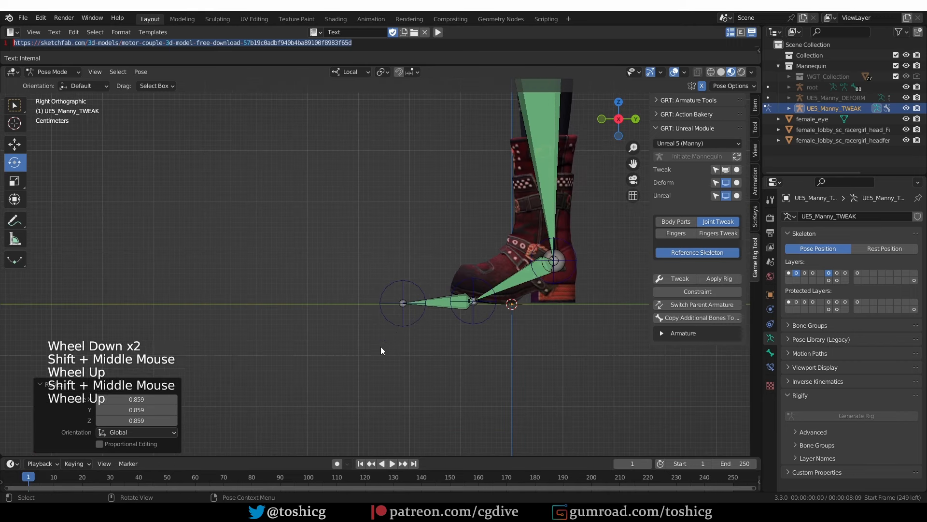
click(481, 347)
key(s)
right_click(532, 329)
click(370, 349)
drag(369, 354, 415, 286)
shift+drag(439, 353, 500, 313)
click(14, 105)
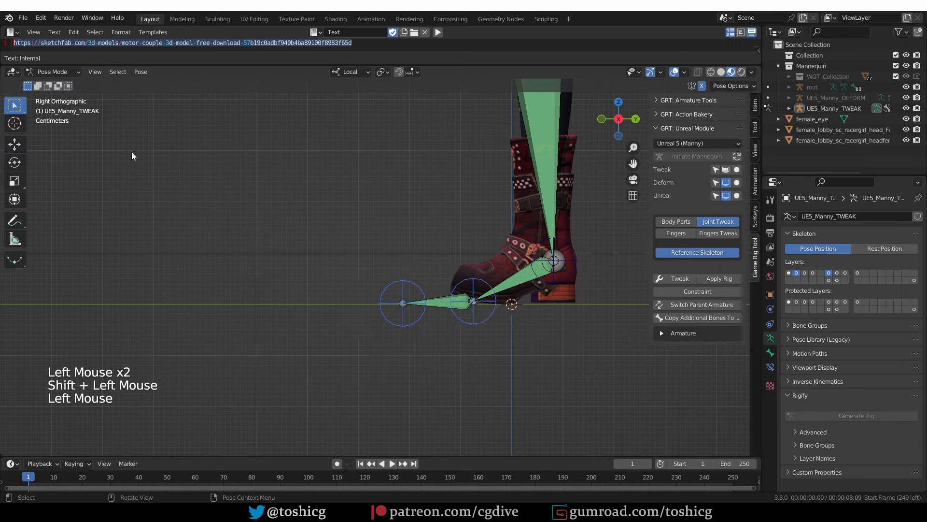
key(s)
click(524, 334)
Move the selected foot tweak controls by about 0.069 m in Y and 0.016 m in Z, and scale them up slightly
key(g)
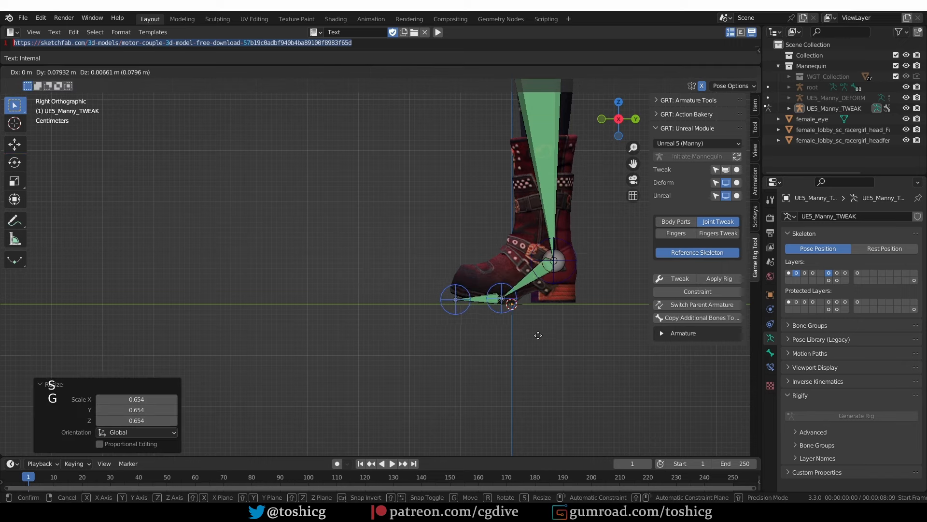
click(533, 332)
key(s)
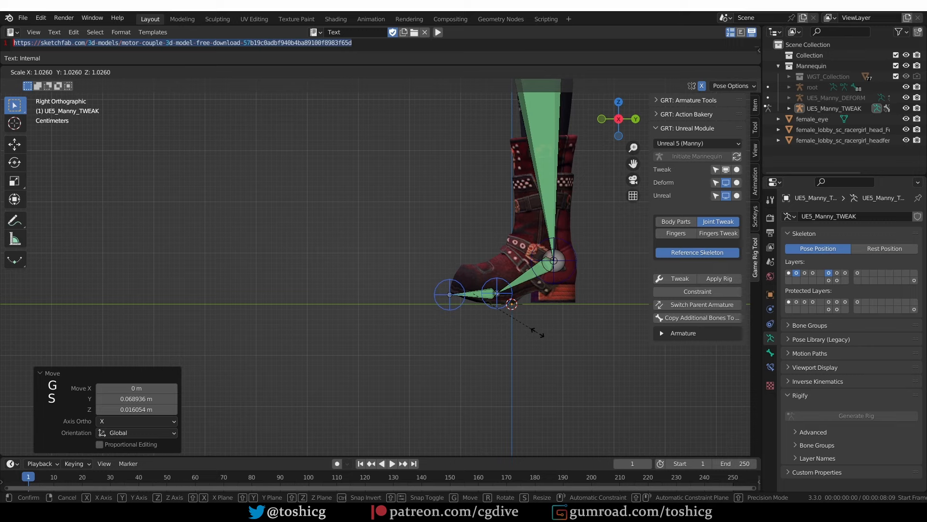
click(539, 333)
Move the ankle control TWK-leg.l.2 by about -0.016 m in Y and 0.028 m in Z
click(575, 254)
key(g)
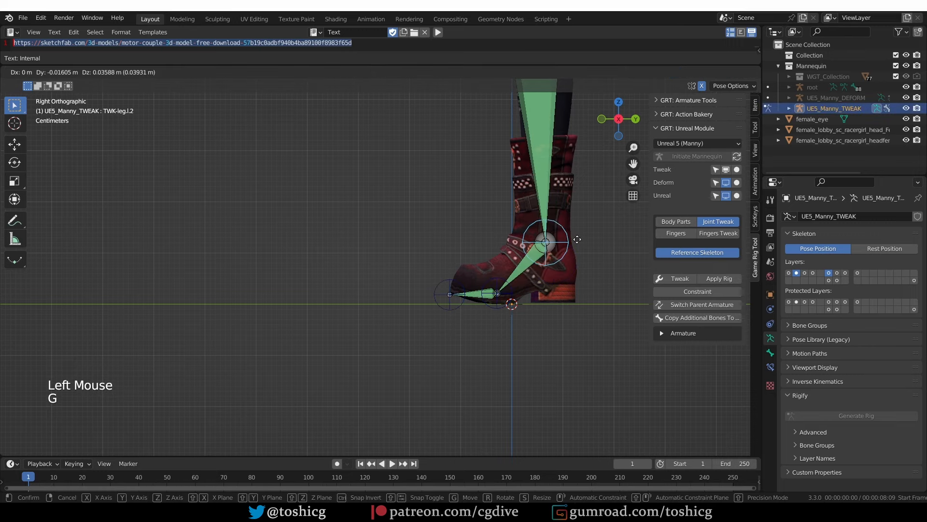
click(578, 243)
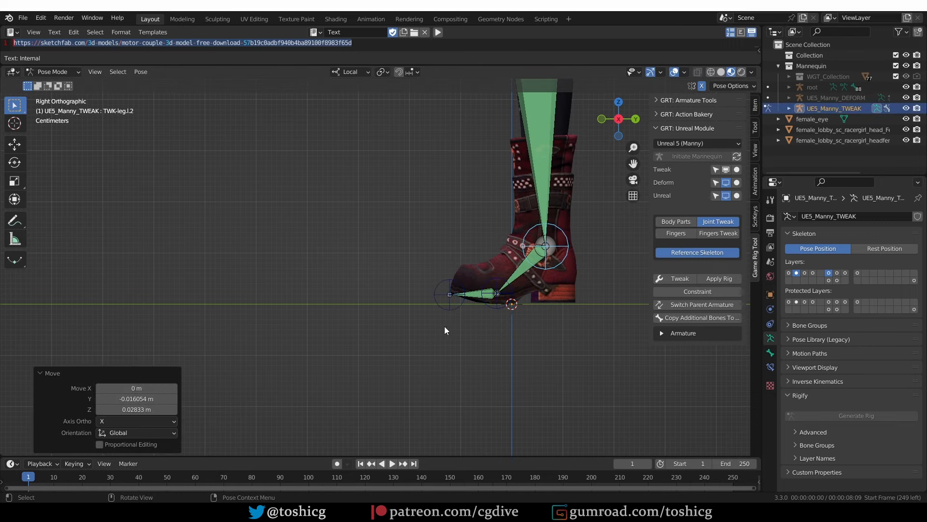
Raise the knee control TWK-leg.l.1 to the level of the character's knee
scroll(490, 245, down, 2)
shift+middle_drag(491, 245, 512, 285)
scroll(512, 285, up, 1)
click(541, 292)
key(g)
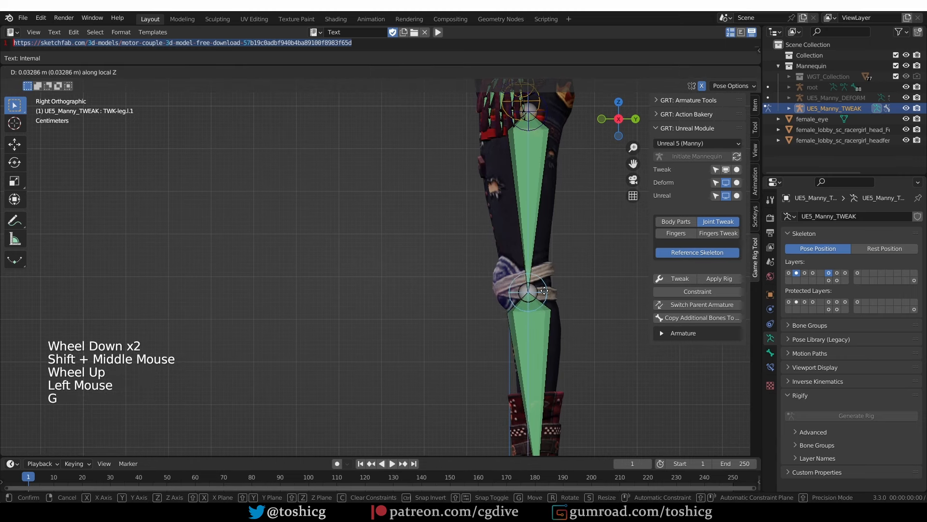
key(g)
click(546, 274)
Move the hip control TWK-leg.l by about -0.001 m in Y and 0.069 m in Z
shift+middle_drag(547, 205, 550, 325)
click(551, 221)
key(g)
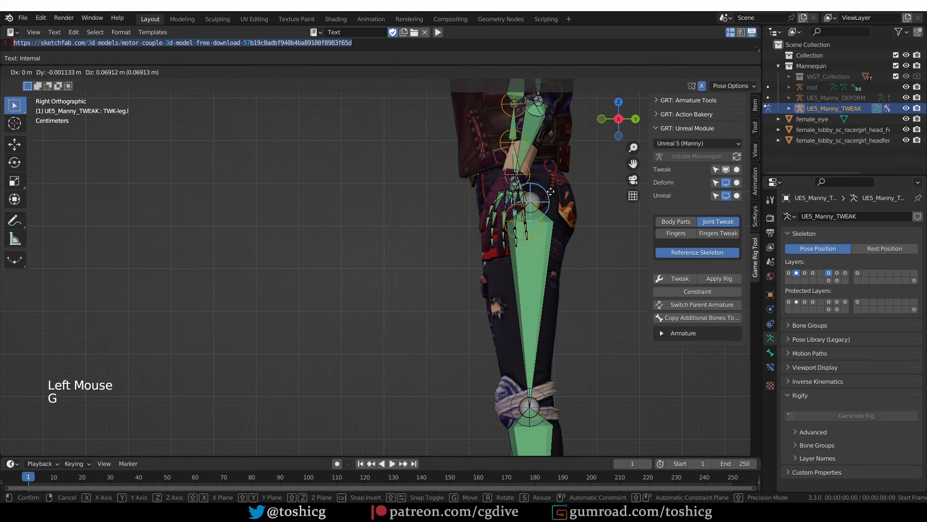
click(550, 191)
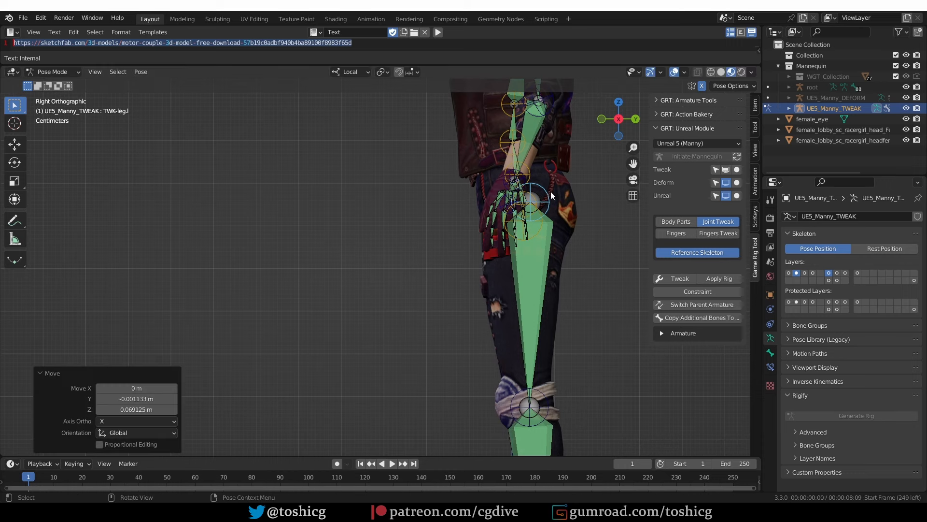
In front view, move the left elbow tweak control slightly to fit the character's elbow
middle_drag(550, 192, 524, 338)
scroll(625, 236, down, 1)
middle_drag(524, 338, 541, 270)
click(545, 230)
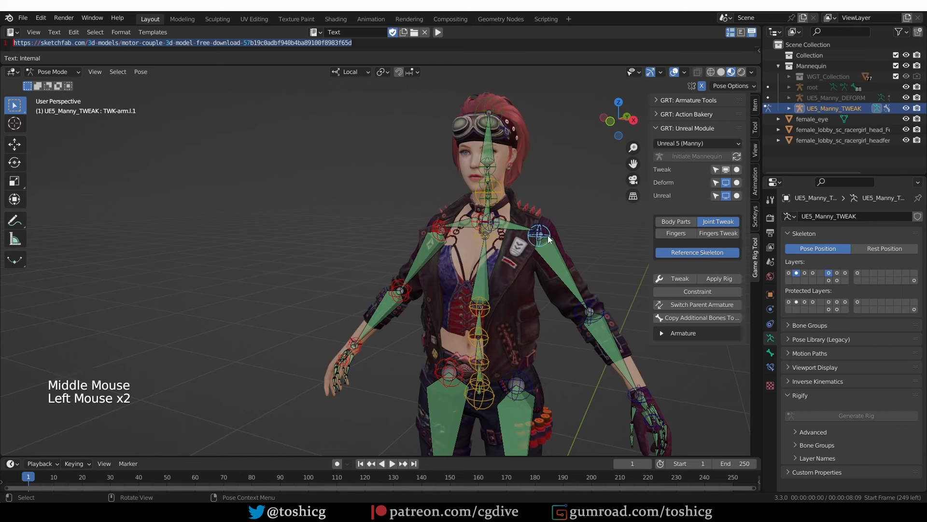
key(KP_1)
scroll(548, 235, up, 2)
shift+middle_drag(548, 235, 478, 167)
click(583, 278)
key(g)
click(582, 274)
Move the left wrist control TWK-arm.3.l slightly to fit the character's wrist
shift+middle_drag(581, 274, 503, 157)
click(589, 285)
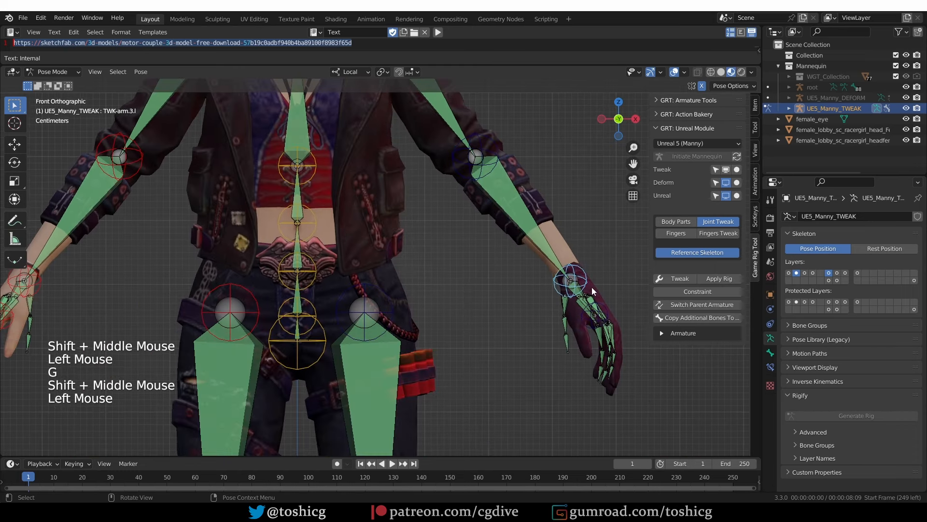
key(g)
click(591, 285)
In right view, lower the TWK-head.2 control at the base of the head by about 0.014 m
scroll(591, 286, up, 2)
middle_drag(591, 286, 527, 242)
scroll(477, 300, down, 2)
middle_drag(526, 241, 512, 218)
key(KP_3)
scroll(512, 217, up, 2)
shift+middle_drag(512, 217, 444, 212)
click(548, 205)
key(g)
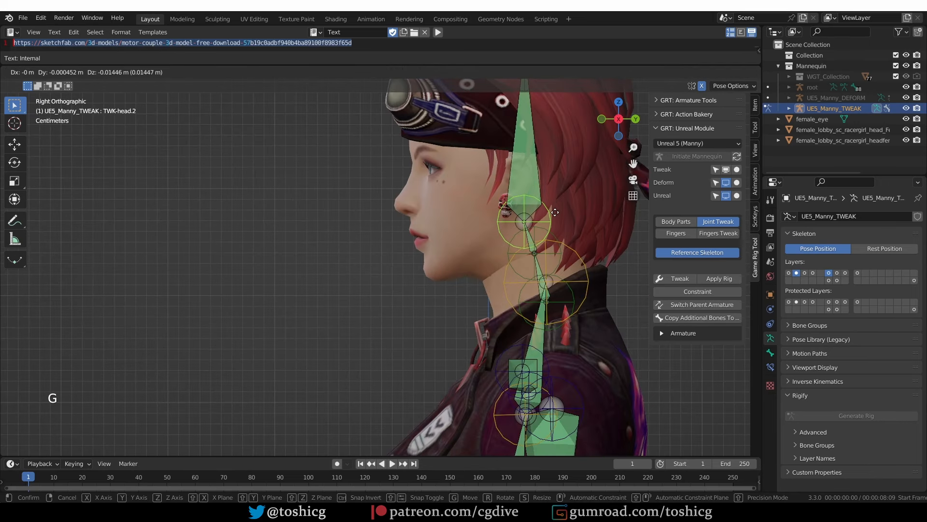
click(555, 210)
Raise the tweak control at the tip of the head bone toward the top of the character's head
shift+middle_drag(552, 194, 538, 221)
shift+scroll(538, 222, down, 3)
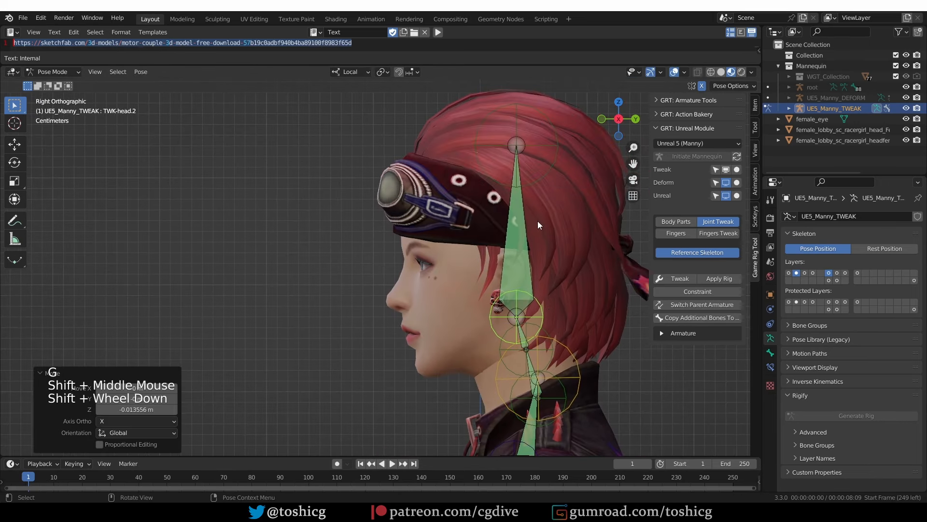
click(522, 116)
key(g)
click(522, 70)
Move the TWK-head.1 neck control slightly to fit the bend of the character's neck
shift+middle_drag(549, 393, 545, 342)
click(546, 283)
click(546, 283)
key(g)
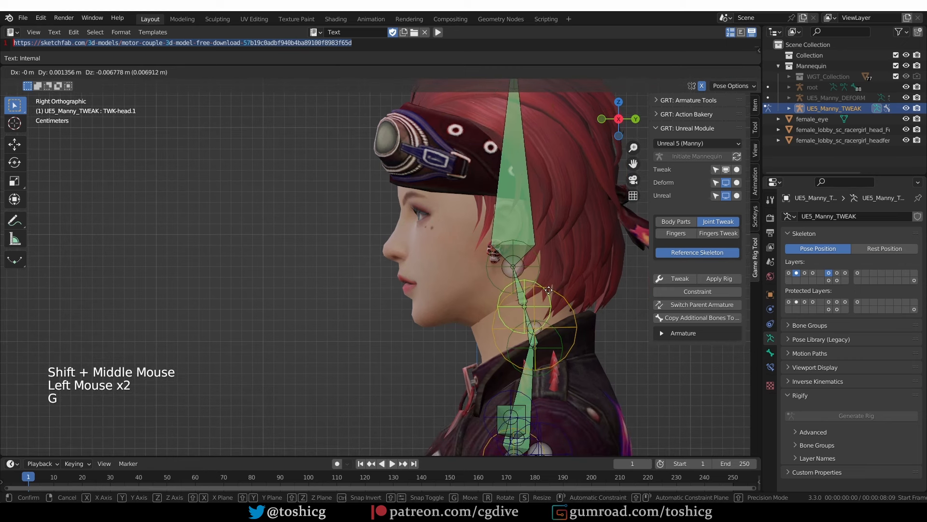
click(549, 291)
key(g)
click(549, 293)
Lower the TWK-spine.6 control at the base of the neck by about 0.02 m
click(564, 357)
key(g)
click(564, 377)
Switch the visible tweak controls from Joint Tweak to Fingers for work on the left hand
scroll(566, 382, down, 2)
shift+middle_drag(570, 391, 541, 333)
scroll(556, 260, down, 3)
scroll(578, 336, down, 1)
scroll(541, 333, up, 4)
middle_drag(541, 333, 438, 290)
scroll(468, 279, up, 3)
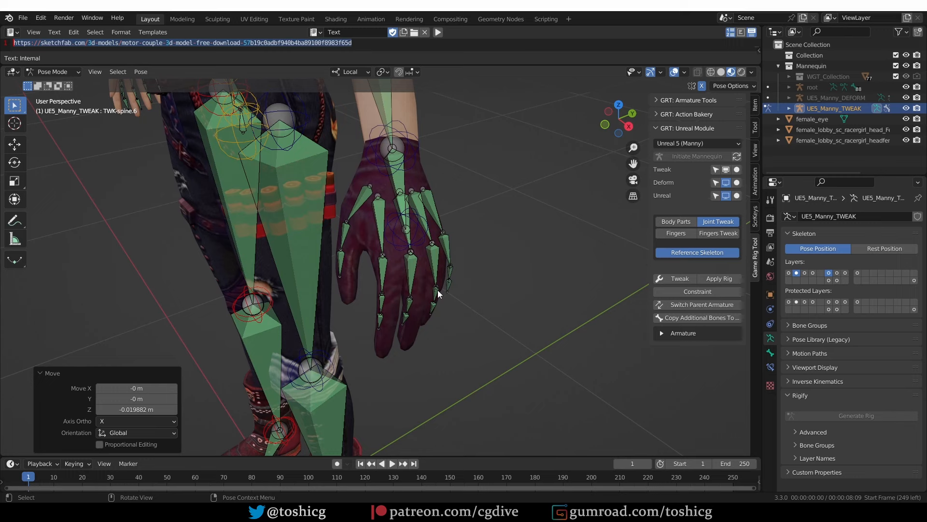
click(720, 225)
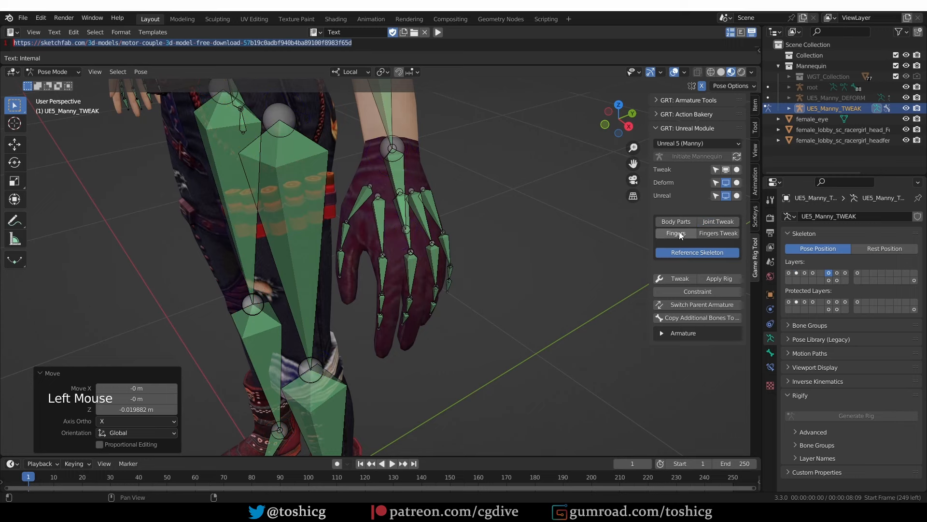
Rotate the left thumb control TWK-thumb_master.l by about -11.9° and scale it up to fit the glove's thumb
scroll(269, 226, up, 2)
middle_drag(270, 225, 418, 245)
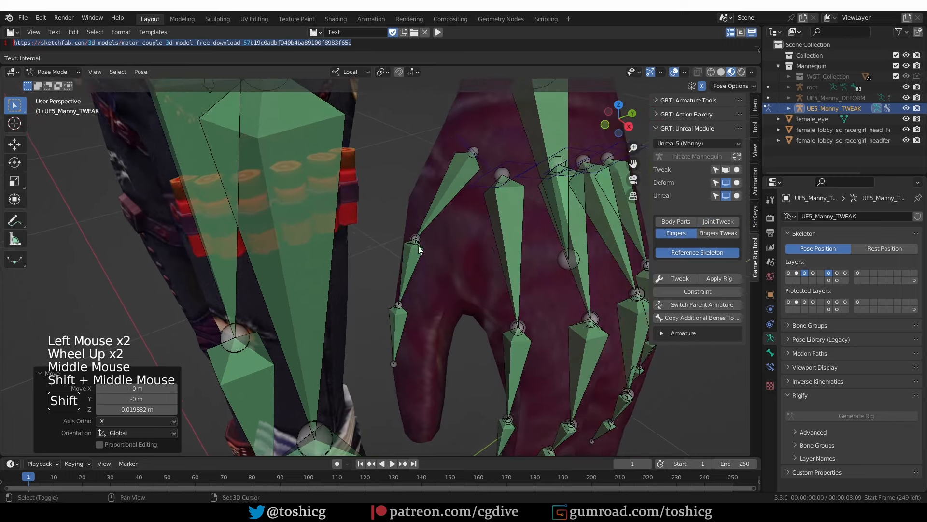
click(477, 164)
key(r)
key(s)
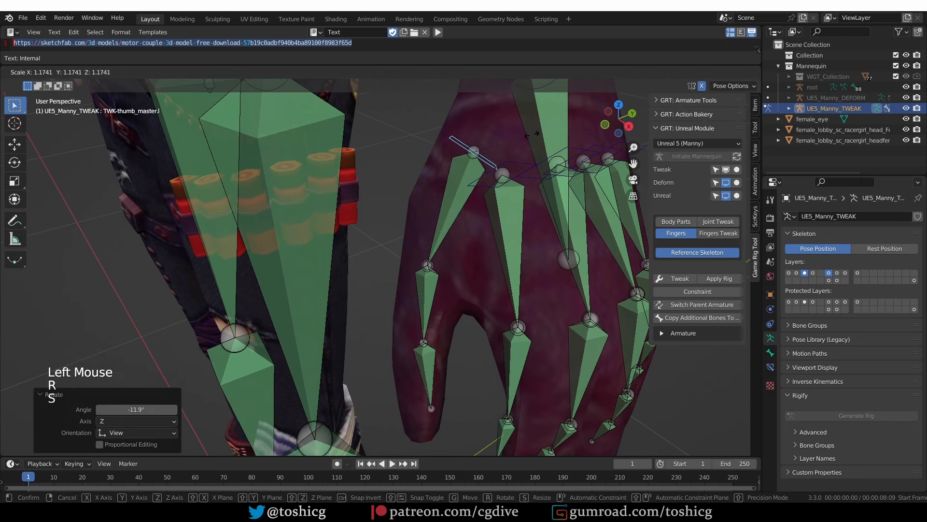
click(474, 309)
From a front angle, rotate TWK-thumb_master.l by about -8.7° and move it to align with the glove's thumb
scroll(474, 309, down, 2)
middle_drag(474, 309, 532, 261)
key(r)
click(531, 244)
key(g)
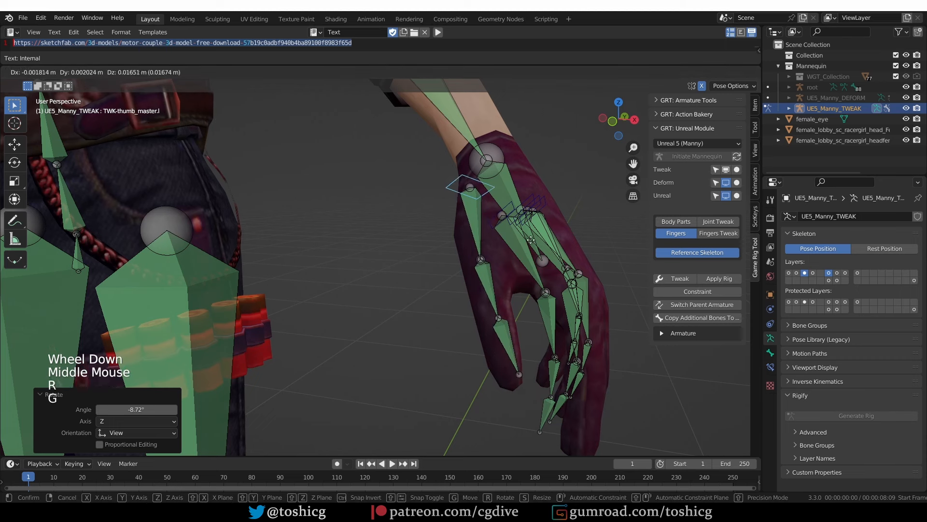
click(531, 239)
key(r)
click(530, 237)
key(g)
click(529, 236)
Move the left index control TWK-index_master.l up slightly and scale it to about 1.27
middle_drag(529, 236, 468, 259)
click(480, 221)
key(g)
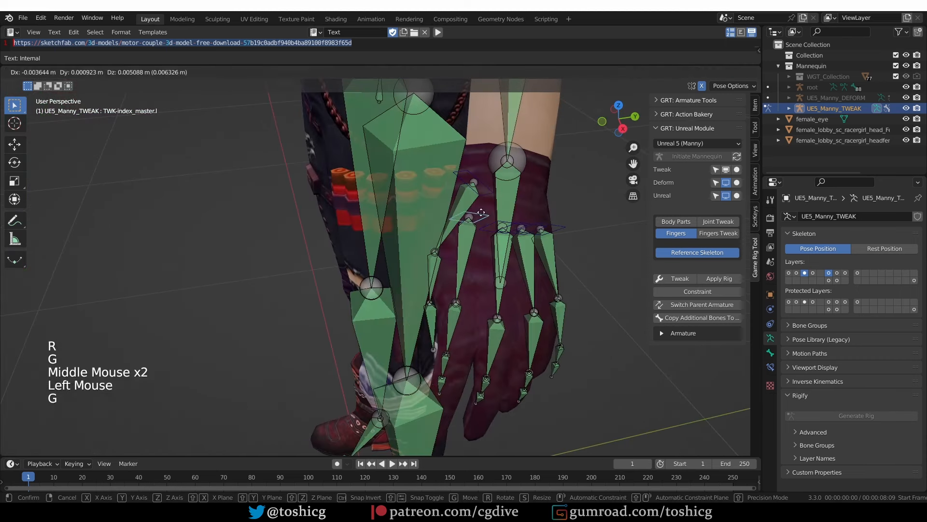
click(486, 213)
key(s)
click(491, 213)
From a front angle, rotate TWK-index_master.l and adjust its scale to follow the glove's index finger
shift+middle_drag(491, 213, 503, 217)
middle_drag(503, 217, 555, 244)
scroll(561, 226, down, 2)
key(r)
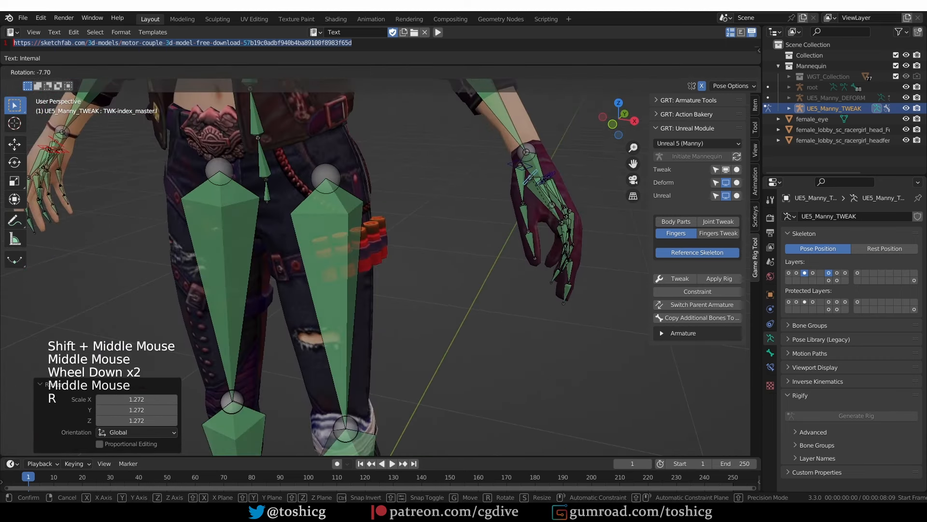
click(573, 236)
key(s)
click(578, 247)
key(s)
click(585, 261)
Select the left middle, ring and pinky master controls together, then scale and move them toward the glove's fingers
middle_drag(585, 263, 526, 227)
scroll(529, 222, up, 1)
click(552, 179)
shift+click(571, 177)
shift+click(597, 177)
key(s)
click(603, 194)
key(g)
click(605, 186)
key(f)
key(g)
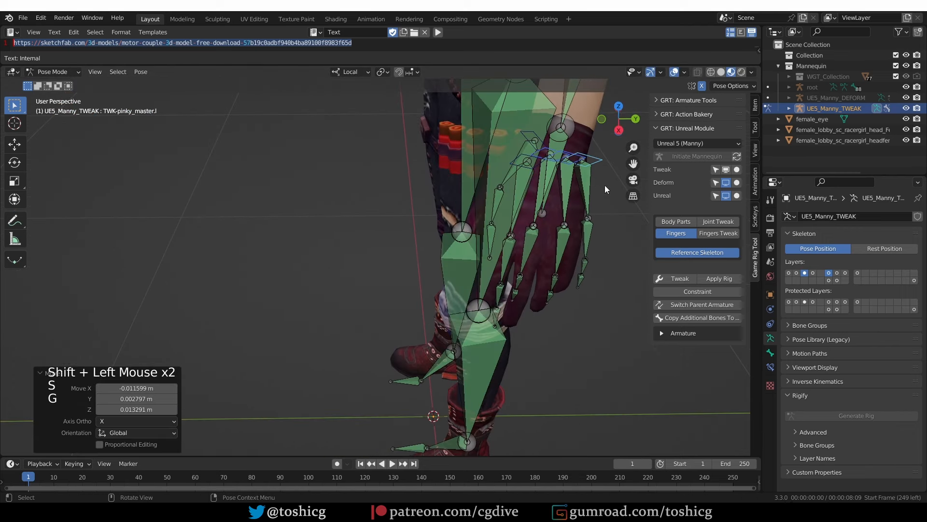
click(604, 188)
Rotate the selected left finger master controls to follow the hand, then select only TWK-pinky_master.l
middle_drag(603, 189, 628, 288)
key(r)
scroll(627, 285, down, 3)
middle_drag(623, 275, 606, 228)
scroll(605, 222, up, 2)
click(601, 205)
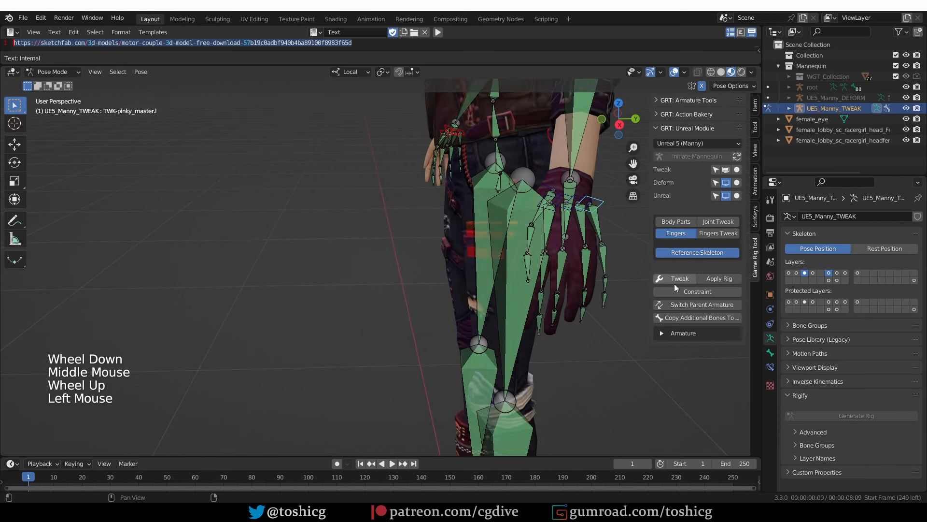
Set the Tweak armature's viewport display to Stick
click(834, 367)
click(867, 384)
click(874, 407)
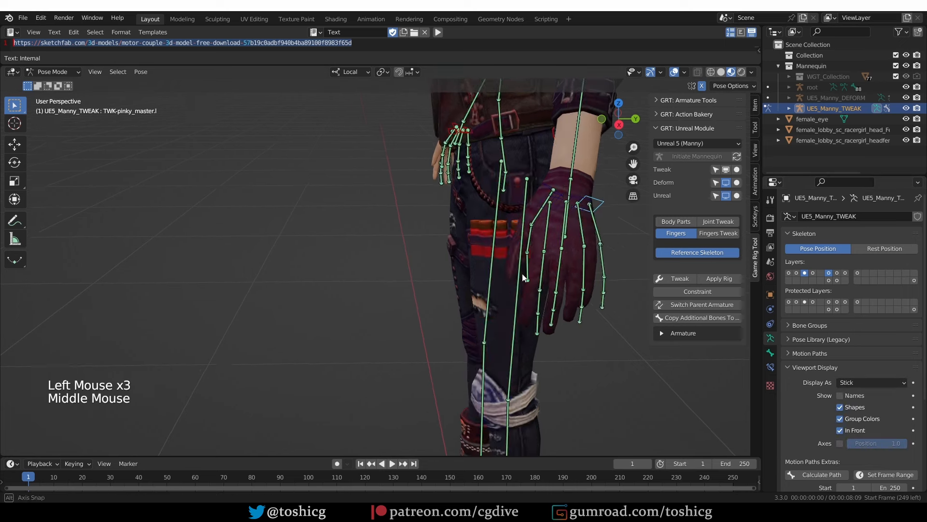
Rotate TWK-pinky_master.l to line its bones up with the glove's little finger
middle_drag(522, 274, 525, 281)
scroll(525, 281, up, 1)
middle_drag(527, 279, 531, 286)
key(r)
click(587, 213)
Rotate the left ring finger master control by about 3° and fine-tune the finger placement inside the glove
click(586, 199)
key(r)
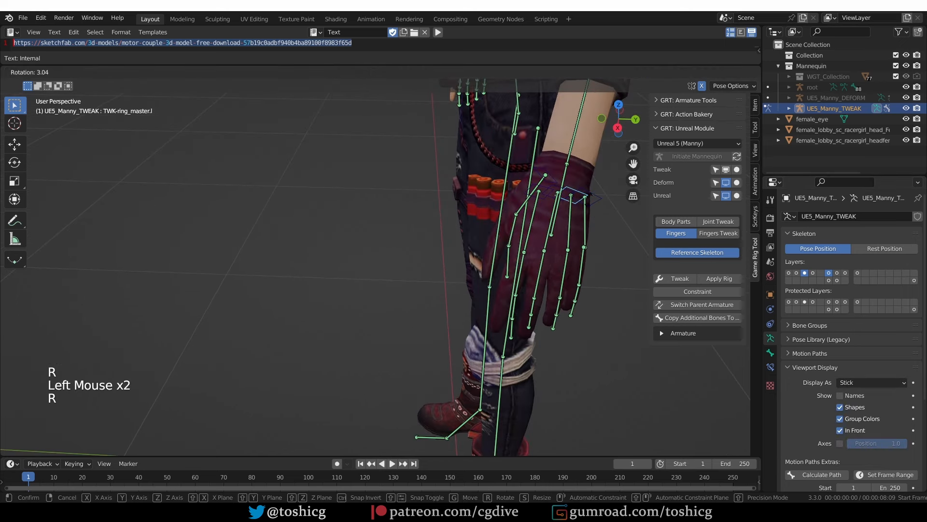
click(592, 195)
click(569, 195)
key(g)
click(566, 198)
middle_drag(568, 290, 557, 199)
key(r)
Move and rotate TWK-index_master.l, ending with a rotation of about 3.9°, to align with the glove's index finger
click(558, 198)
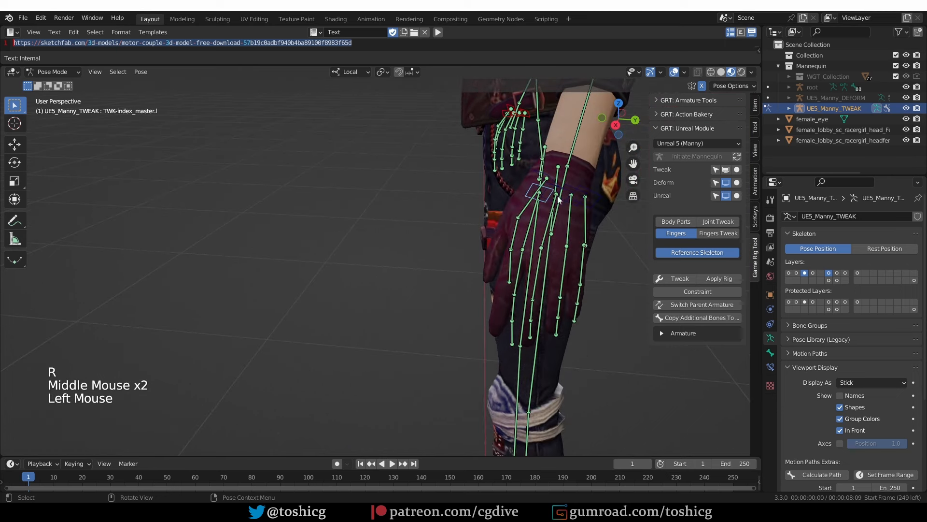
key(r)
key(g)
key(r)
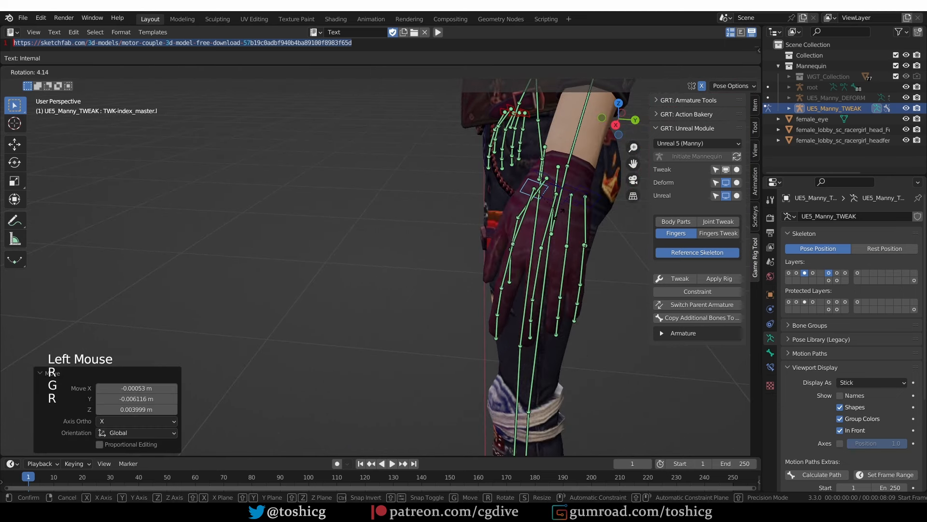
middle_drag(559, 215, 584, 290)
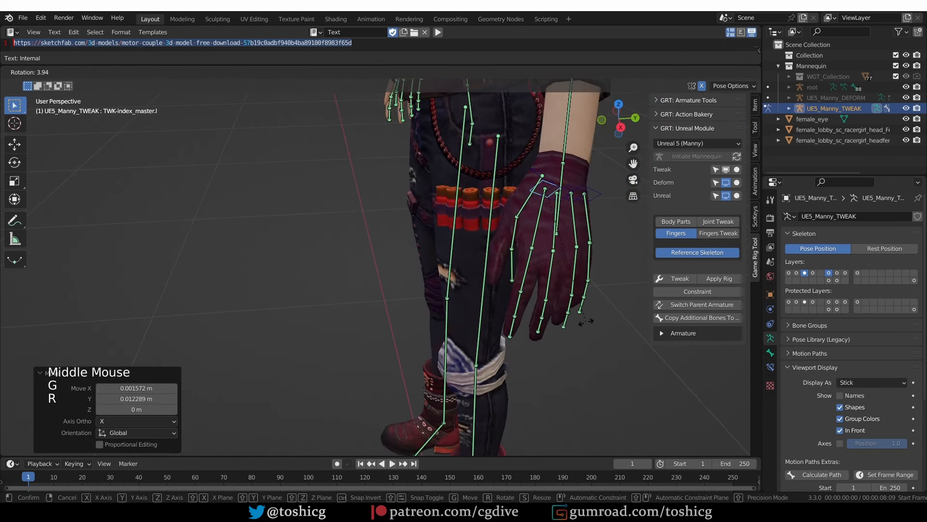
click(586, 321)
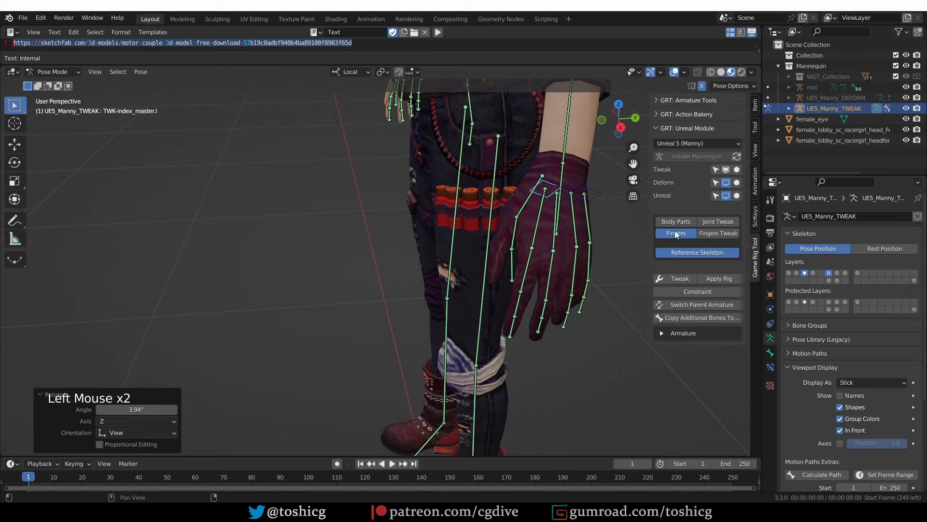
Switch the visible tweak controls from Fingers to Fingers Tweak
click(680, 236)
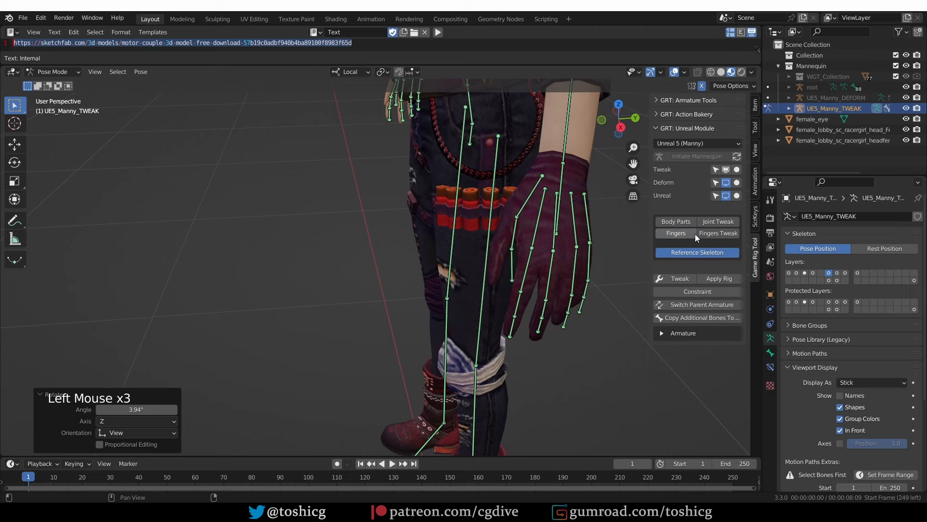
click(722, 236)
middle_drag(594, 217, 561, 196)
scroll(524, 164, up, 2)
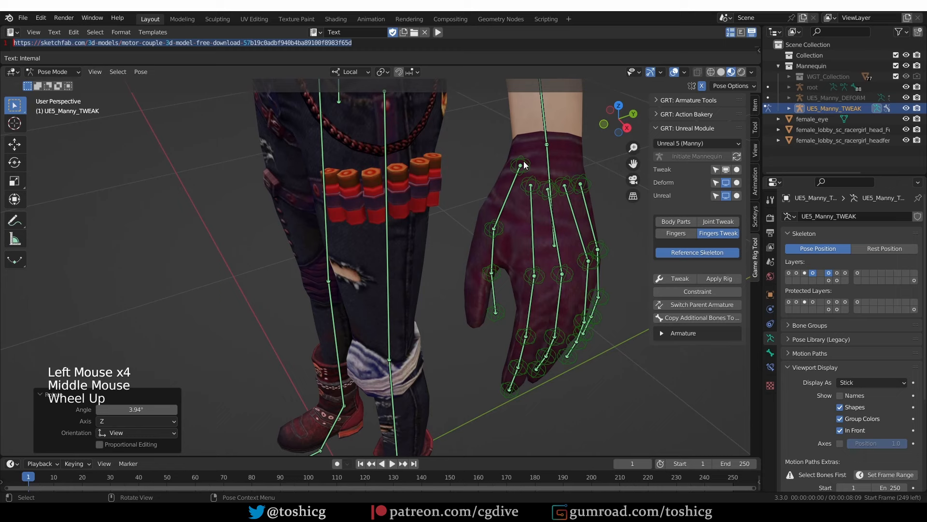
Enable snapping with Volume as the snap target
click(398, 73)
click(398, 72)
click(417, 71)
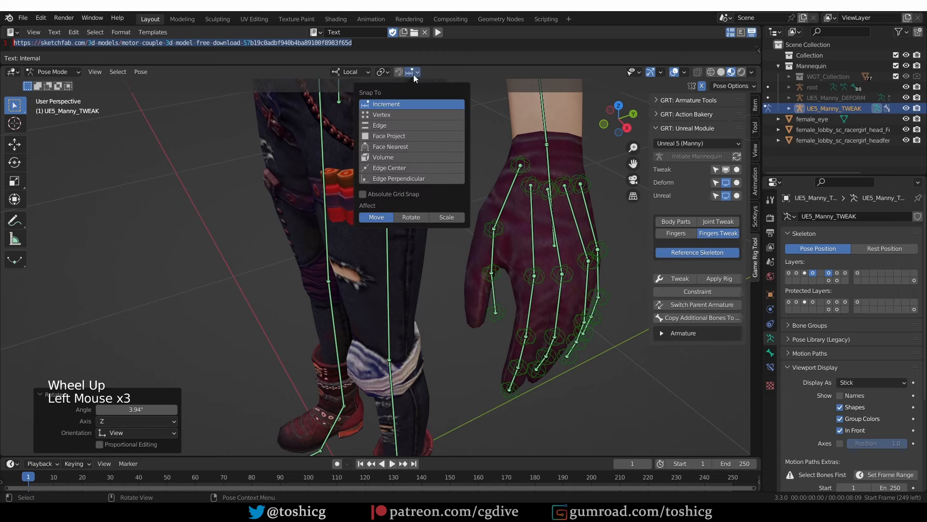
click(398, 155)
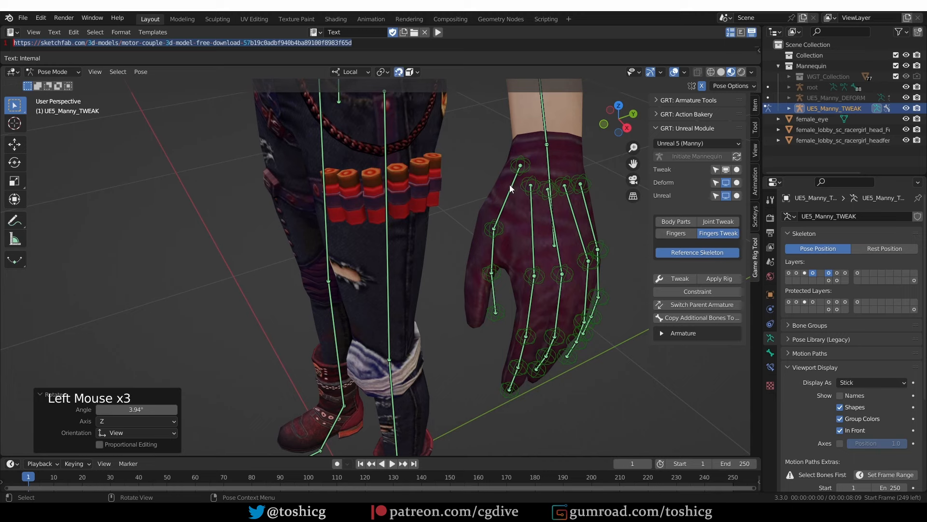
Snap the TWK-thumb.l and TWK-thumb.l.1 controls into the volume of the glove's left thumb
click(525, 165)
key(g)
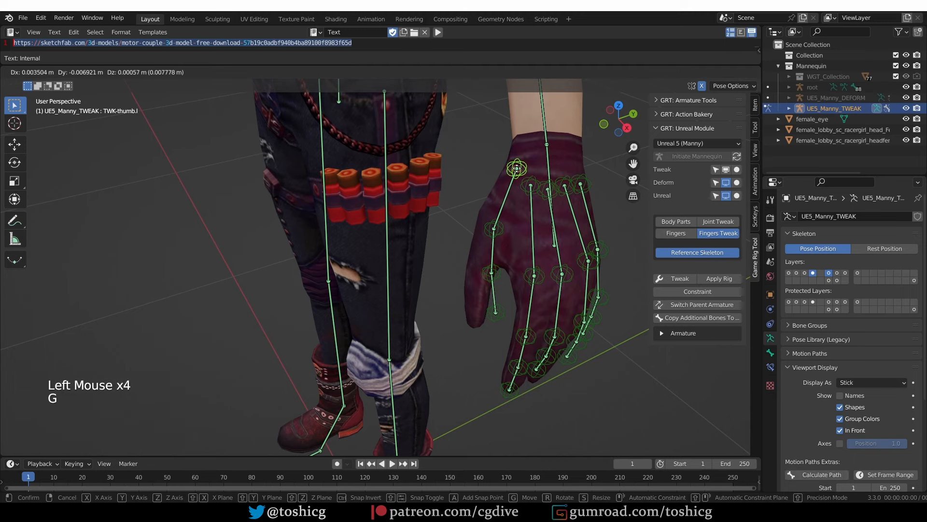
click(518, 168)
click(493, 227)
key(g)
click(488, 218)
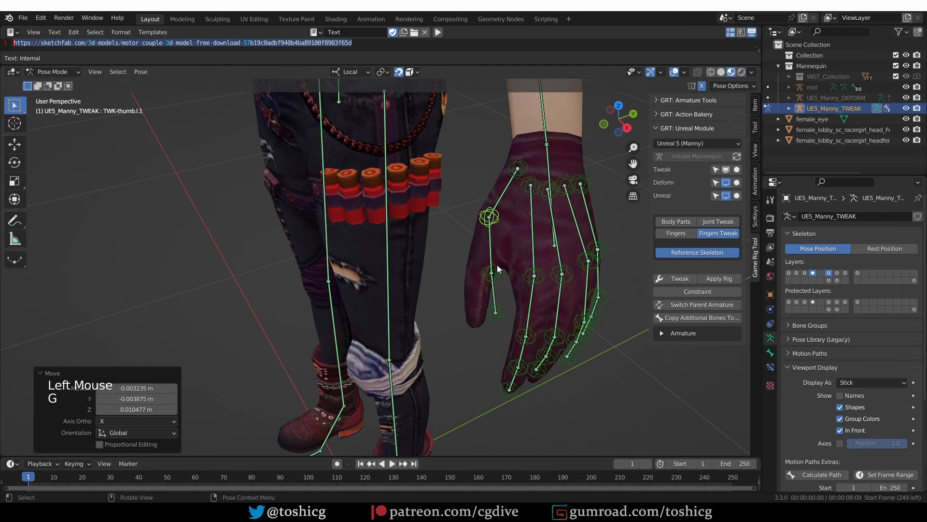
Snap the left thumb's outer joint control and its TWK-thumb.l.3 tip control inside the glove's thumb
click(492, 264)
key(g)
click(481, 267)
click(495, 311)
key(g)
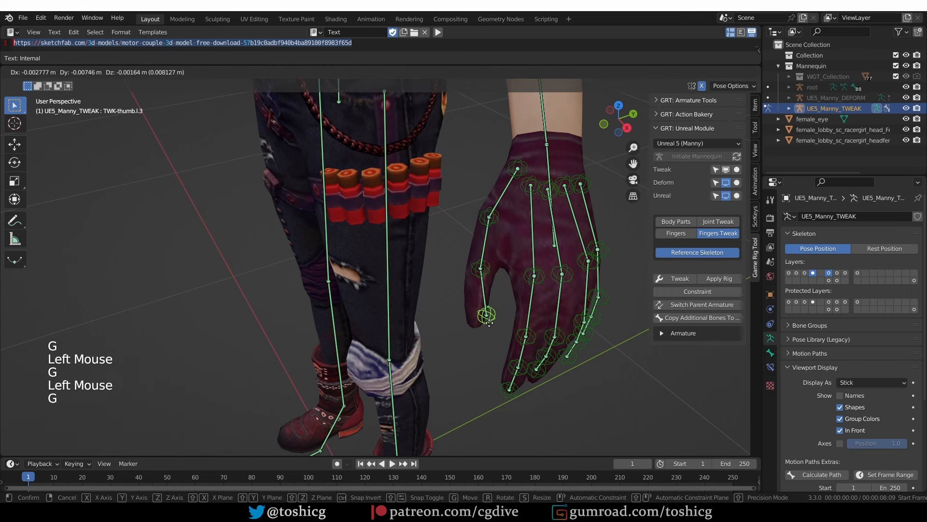
click(476, 319)
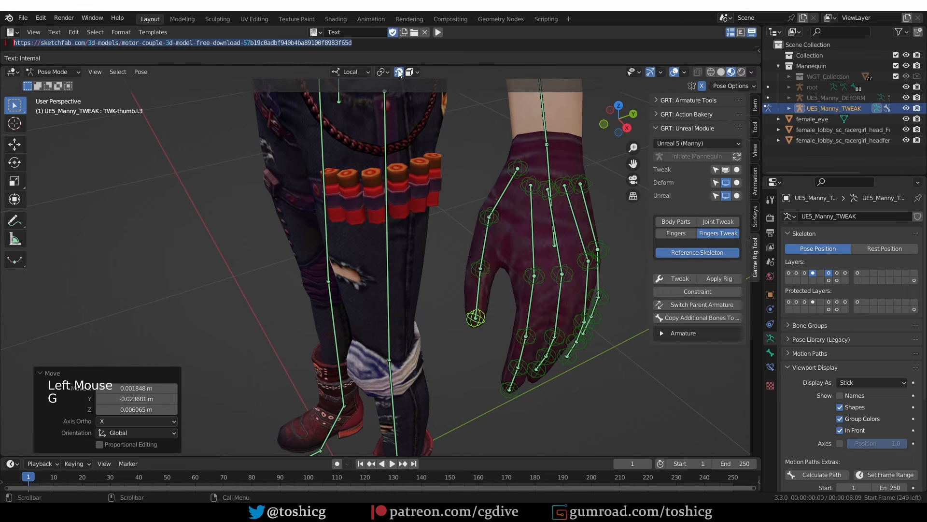
Move the TWK-index.l control at the base of the left index finger with volume snapping
shift+middle_drag(543, 190, 510, 199)
click(515, 195)
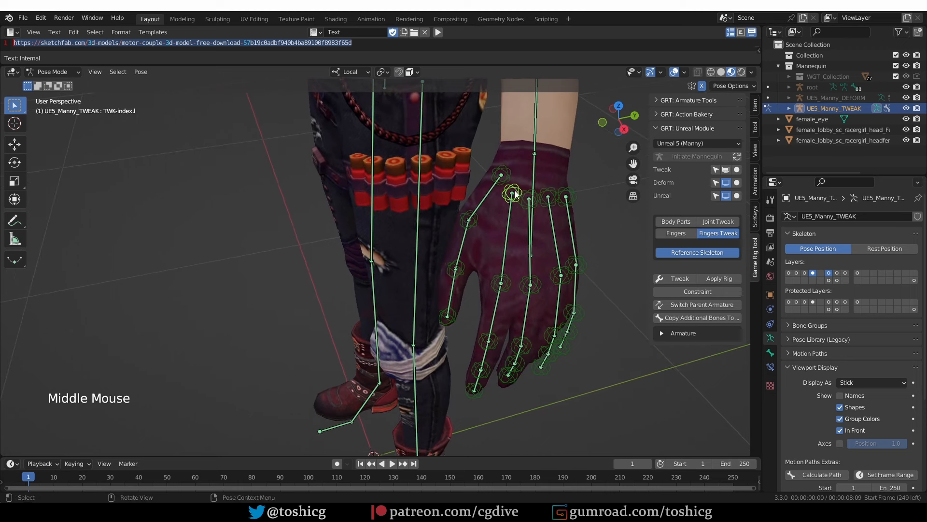
key(g)
key(ctrl)
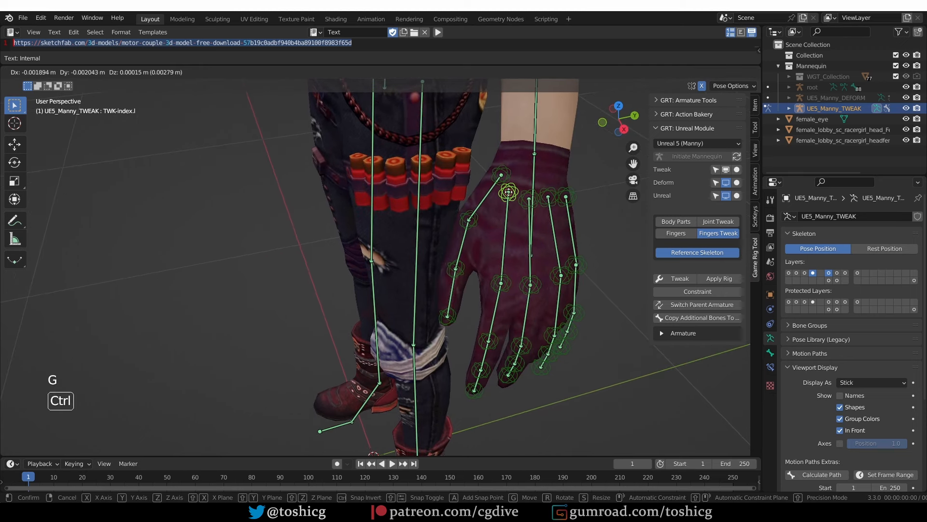
click(511, 199)
Snap the left index finger's knuckle control to the centre of the glove's volume
click(505, 280)
mouse_move(505, 280)
middle_down()
mouse_move(488, 282)
mouse_move(510, 283)
middle_up()
key(g)
key(g)
key(g)
key(ctrl)
ctrl+click(503, 277)
Snap the left index finger's middle joint control and TWK-index.l.3 into the glove finger's volume
middle_drag(504, 280, 524, 314)
click(520, 315)
key(g)
click(512, 344)
key(g)
key(g)
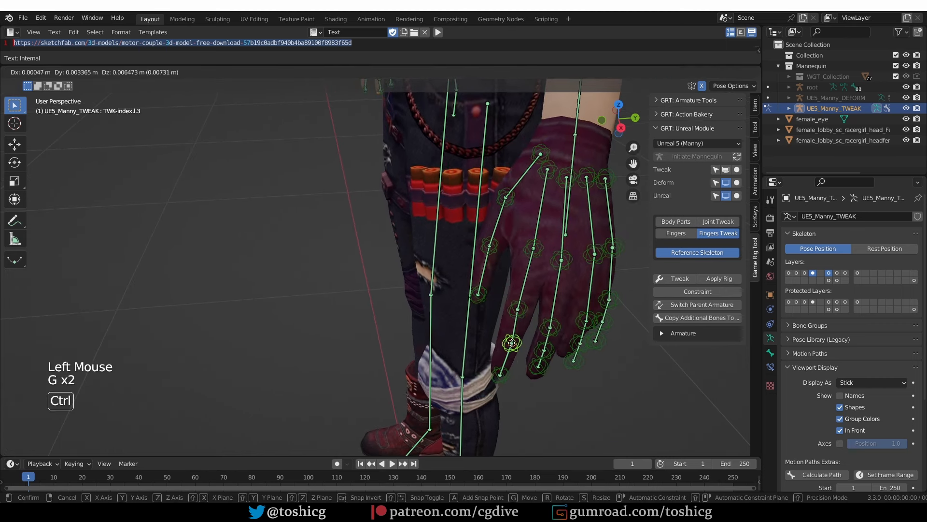
ctrl+click(511, 345)
Snap the TWK-index.l.4 tip control to the end of the glove's index finger
click(509, 375)
key(g)
key(ctrl)
ctrl+click(500, 372)
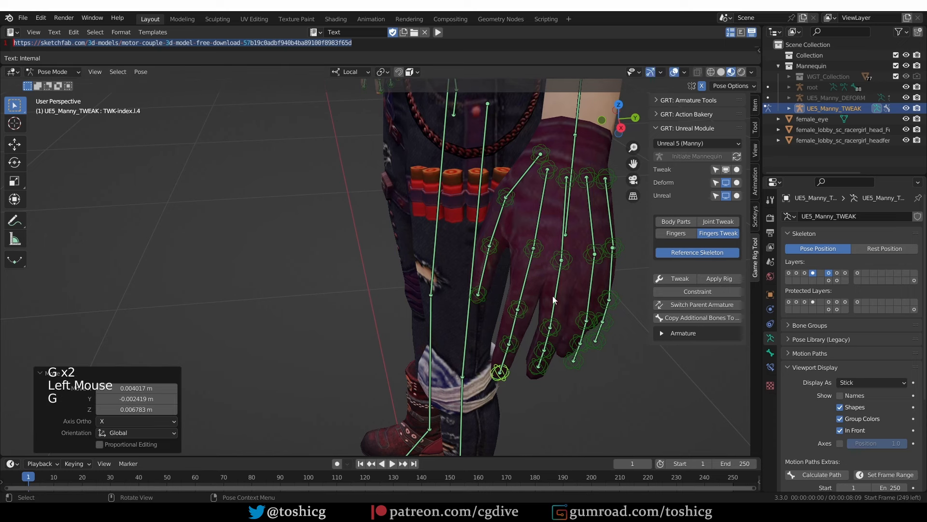
Snap the left middle finger's knuckle control into the glove's volume
click(565, 261)
click(565, 262)
key(g)
ctrl+click(569, 261)
Snap the left middle finger's outer joint controls into the volume of the glove's middle finger
middle_drag(571, 338, 553, 329)
click(549, 329)
mouse_move(564, 334)
middle_down()
mouse_move(595, 325)
mouse_move(553, 332)
middle_up()
key(f)
key(g)
ctrl+click(548, 329)
click(546, 357)
key(g)
ctrl+click(547, 357)
key(g)
Snap the left ring finger's outer joint control and the TWK-ring.l.4 tip control into the glove's ring finger
click(556, 321)
key(g)
ctrl+click(553, 321)
click(555, 353)
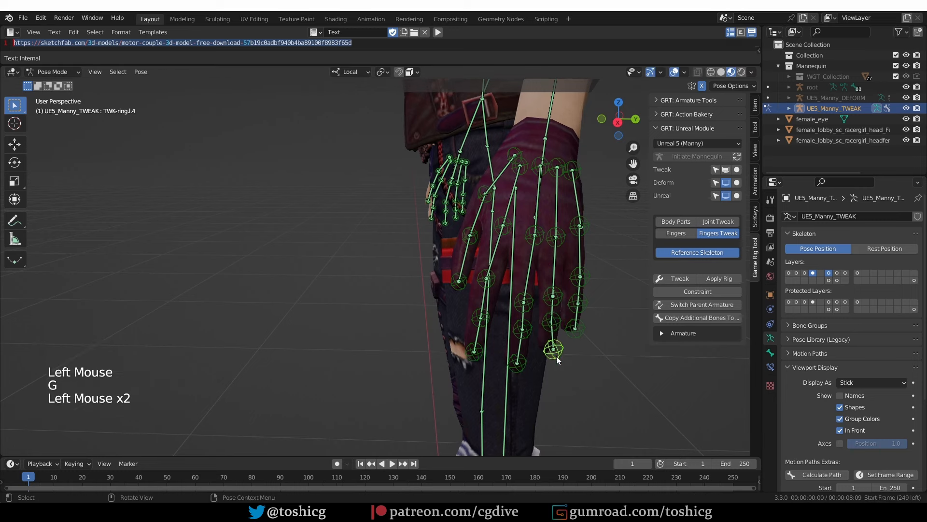
key(g)
ctrl+click(551, 351)
key(g)
middle_drag(581, 340, 587, 370)
ctrl+click(549, 343)
Snap the left pinky's tip and knuckle controls into the glove's volume
click(577, 327)
key(g)
ctrl+click(581, 330)
click(604, 316)
click(585, 169)
key(g)
ctrl+click(583, 171)
Snap the left pinky's middle joint control and TWK-pinky.l.3 into the volume of the glove's pinky
click(594, 231)
key(g)
ctrl+click(595, 236)
click(594, 309)
key(g)
ctrl+click(594, 315)
Show the Joint Tweak controls and move the left ball and toe controls together about 0.062 m along local X into the boot
scroll(587, 338, down, 7)
middle_drag(512, 300, 479, 302)
scroll(572, 312, down, 1)
scroll(479, 303, up, 2)
middle_drag(477, 361, 511, 286)
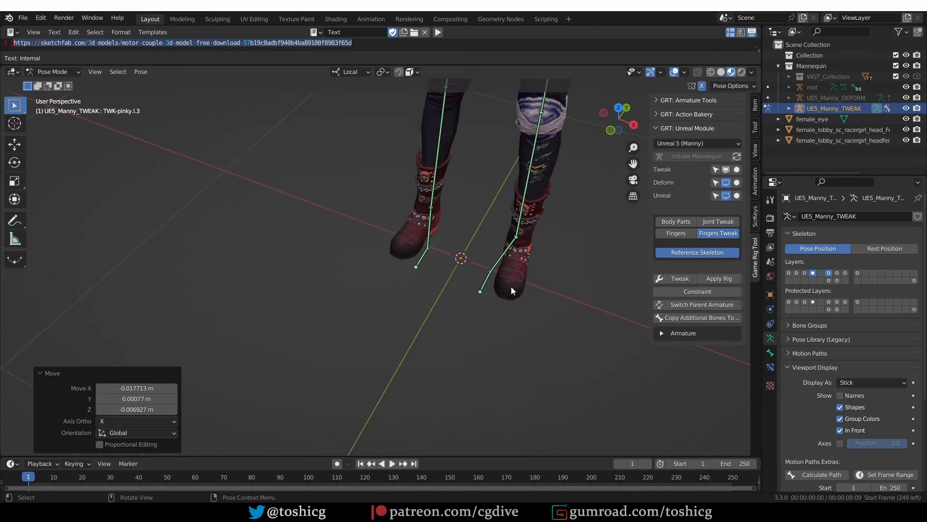
click(717, 223)
scroll(498, 351, up, 1)
click(482, 291)
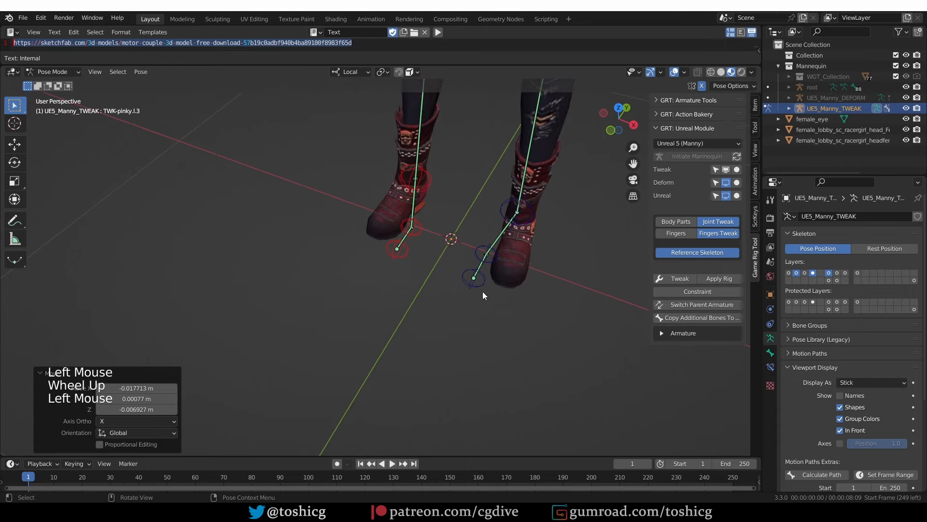
click(478, 285)
shift+click(493, 262)
click(24, 147)
drag(525, 283, 551, 281)
In side view, shift the left ball and toe controls back along the foot's length to match the boot
middle_drag(551, 281, 527, 278)
key(KP_3)
key(KP_Decimal)
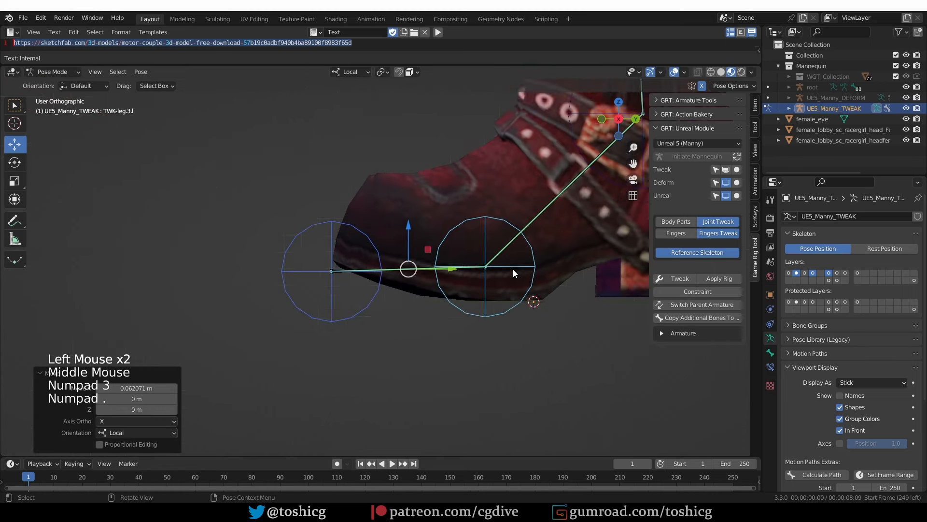
scroll(512, 268, down, 1)
drag(468, 267, 482, 268)
scroll(493, 304, down, 4)
right_click(608, 373)
Rotate the left ball and toe controls together to follow the boot's direction and nudge them sideways inside it
scroll(421, 354, down, 2)
middle_drag(345, 331, 438, 377)
scroll(439, 369, up, 1)
middle_drag(448, 335, 443, 341)
key(r)
click(452, 334)
drag(468, 298, 473, 297)
In front view, shift the left ankle and knee controls sideways to center them in the leg
scroll(452, 261, down, 1)
scroll(445, 243, up, 3)
click(446, 244)
key(KP_1)
drag(473, 242, 482, 241)
shift+middle_drag(454, 94, 482, 279)
click(446, 143)
drag(488, 143, 491, 143)
Move the left hip control TWK-leg.l about -0.0014 m in X and 0.0041 m in Z
shift+middle_drag(476, 162, 483, 329)
scroll(483, 329, down, 3)
click(450, 150)
key(g)
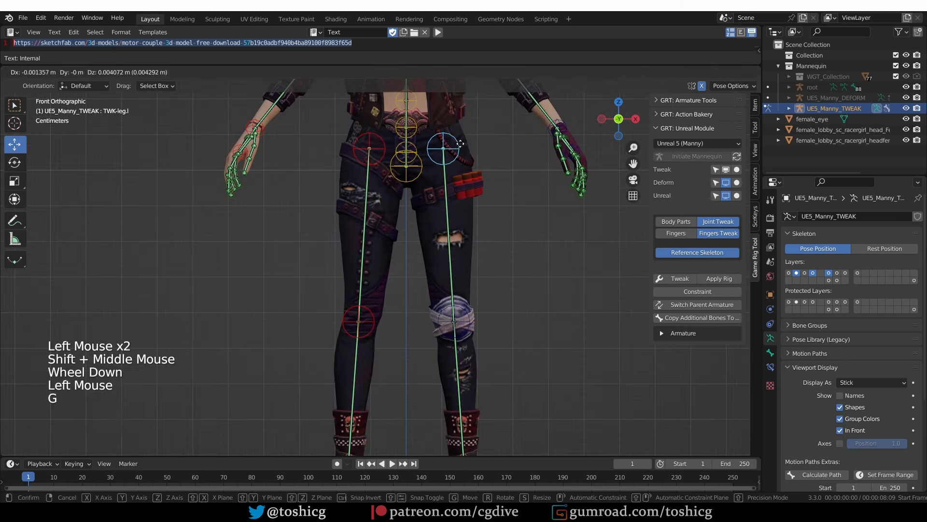
scroll(483, 203, down, 4)
middle_drag(534, 242, 508, 244)
scroll(508, 244, down, 2)
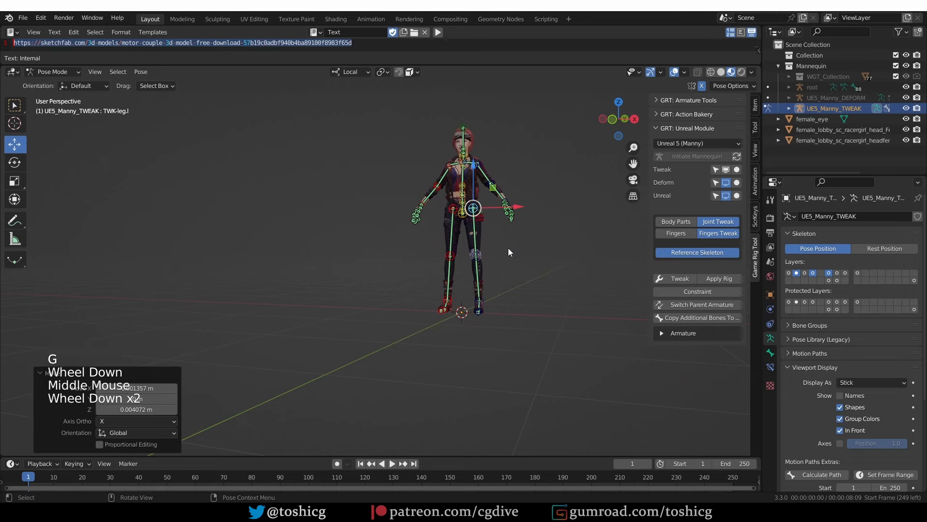
Apply the tweaked rig from Object Mode and isolate the UE5_Manny_DEFORM armature
middle_drag(571, 303, 576, 319)
key(Tab)
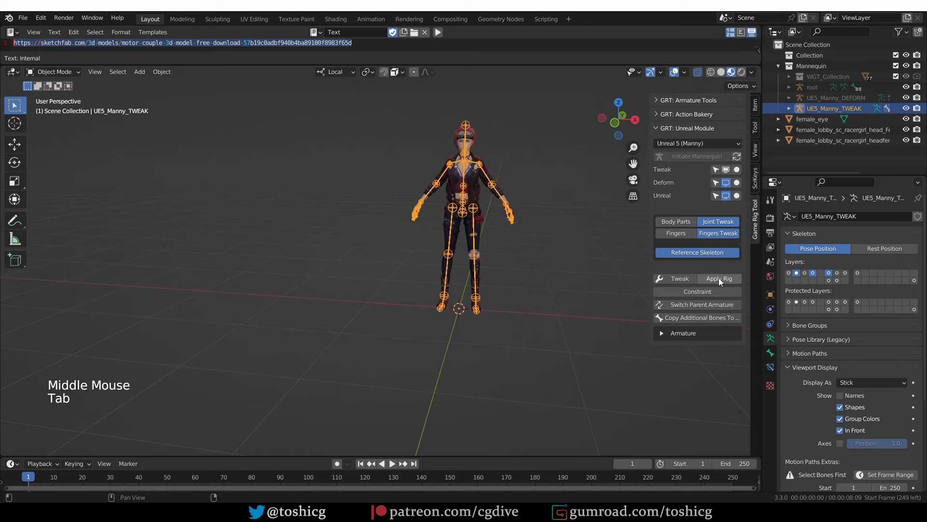
click(728, 279)
scroll(459, 249, up, 3)
shift+middle_drag(459, 248, 302, 314)
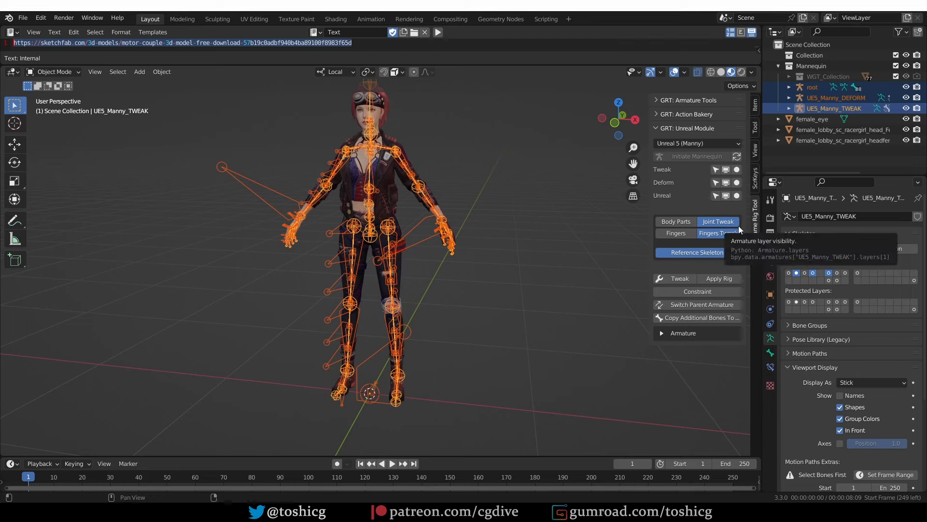
click(738, 183)
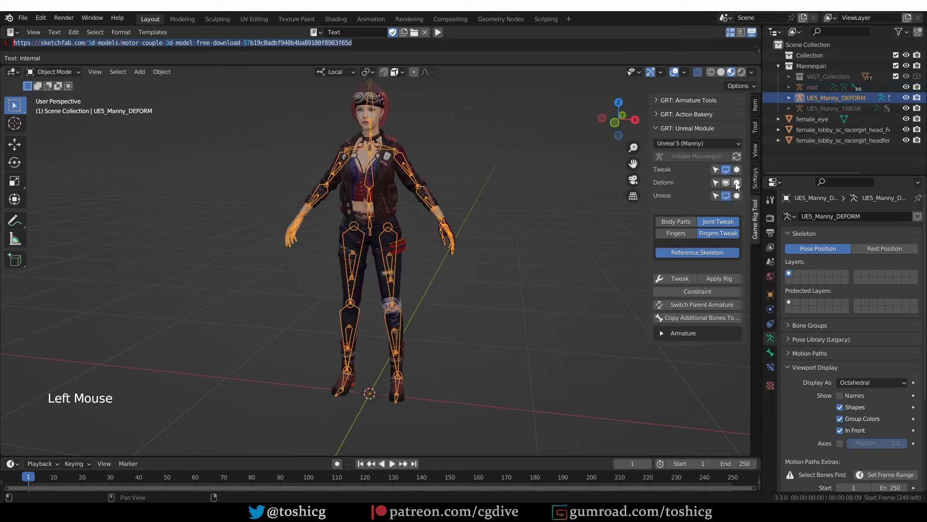
middle_drag(370, 242, 395, 225)
Check which separate meshes make up the character's body and eyes by selecting and trial-moving them
click(393, 191)
shift+click(857, 130)
scroll(395, 225, up, 2)
scroll(339, 210, up, 2)
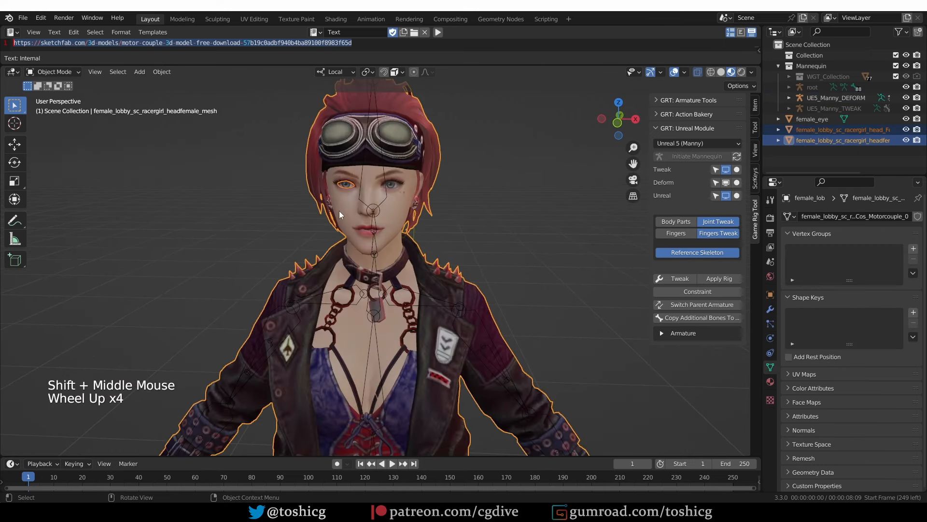
middle_drag(339, 211, 347, 203)
scroll(348, 203, up, 1)
click(868, 129)
key(g)
right_click(435, 209)
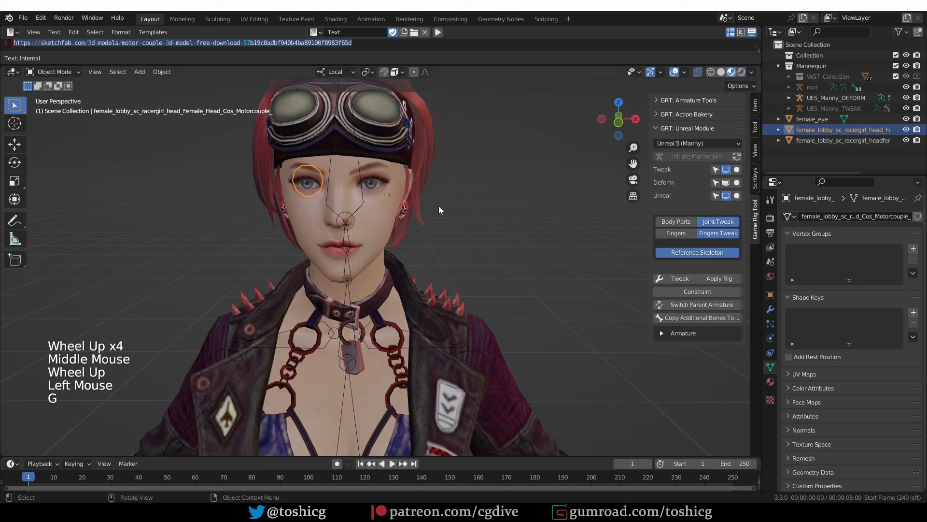
click(378, 191)
click(379, 193)
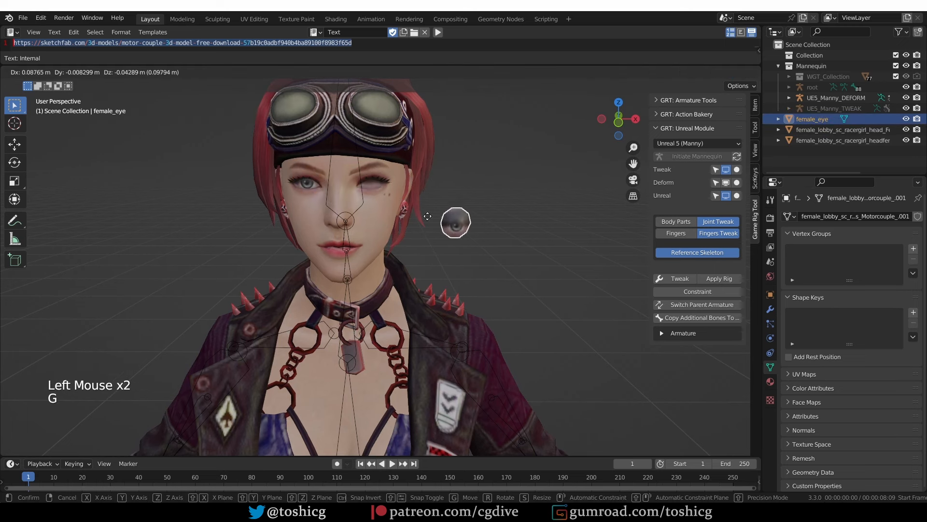
Parent the body mesh and both eye meshes to UE5_Manny_DEFORM with automatic weights
shift+click(840, 140)
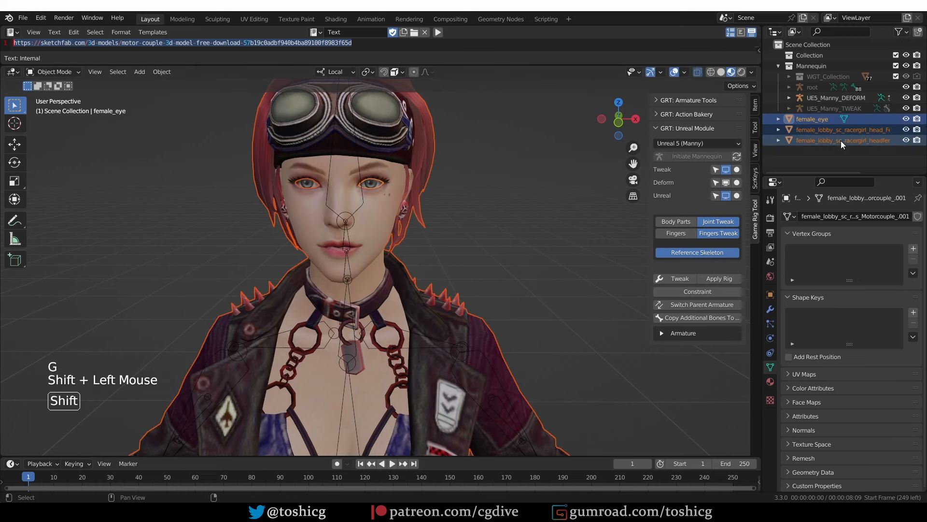
shift+click(384, 216)
scroll(407, 255, down, 2)
shift+middle_drag(408, 255, 432, 239)
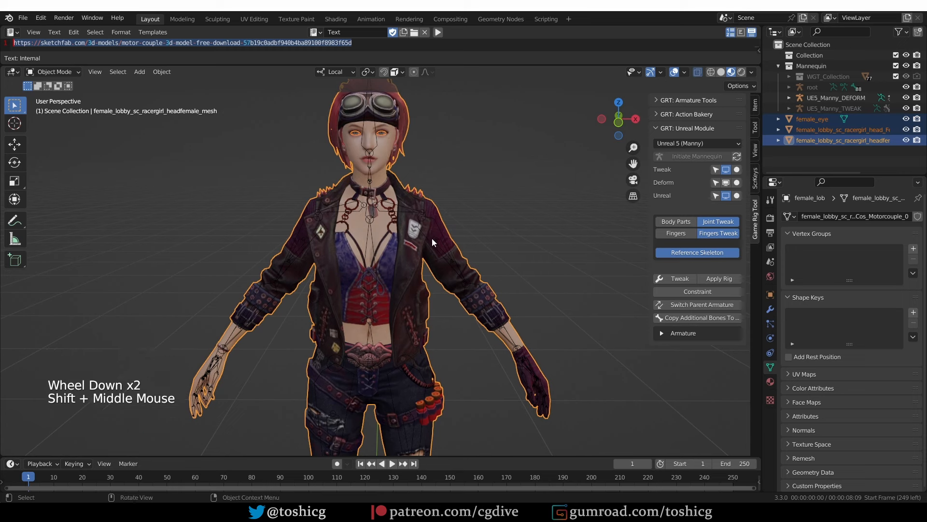
key(shift)
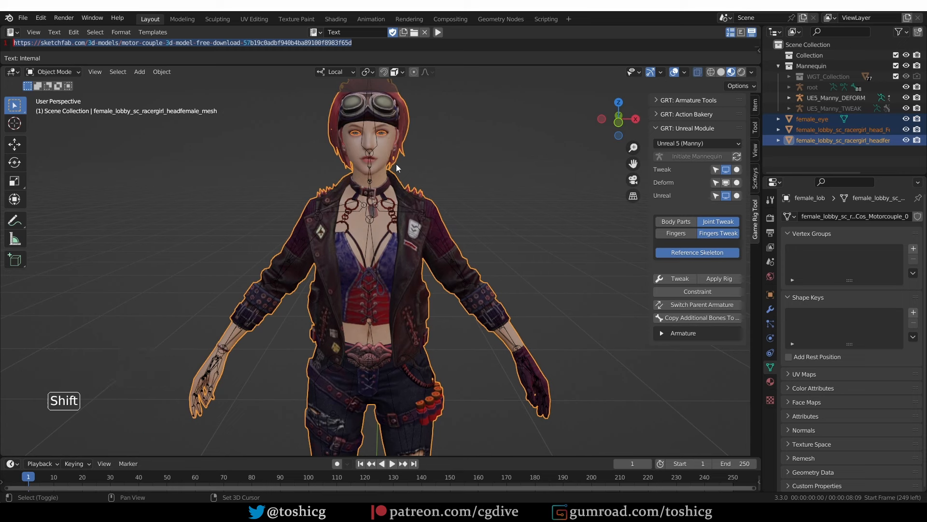
shift+click(375, 143)
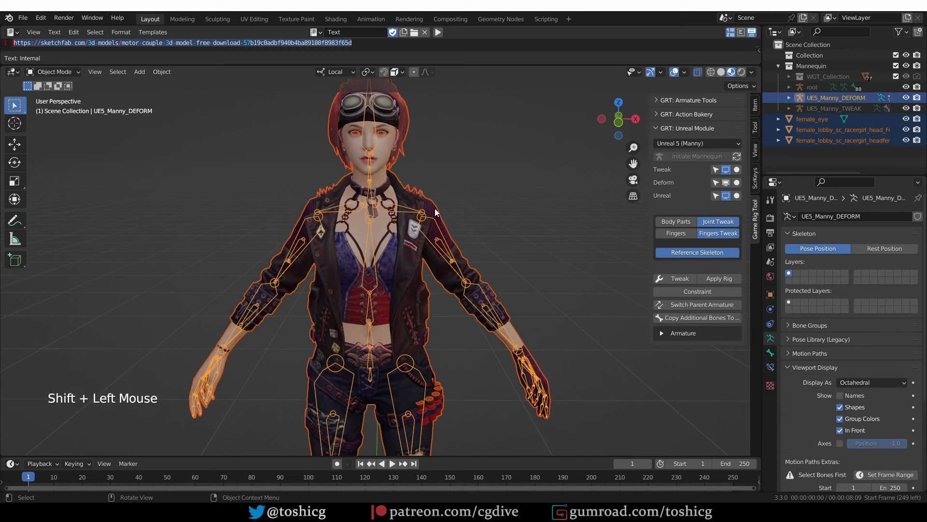
key(ctrl+p)
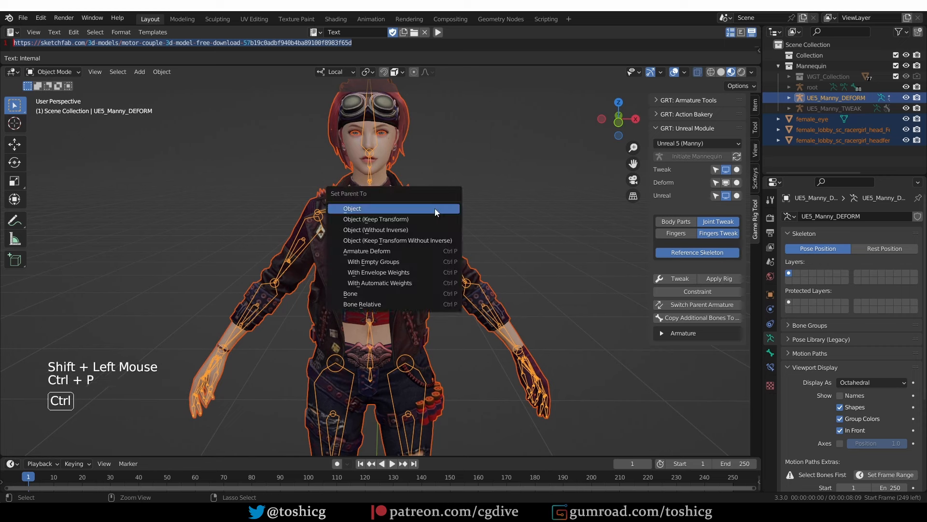
click(386, 283)
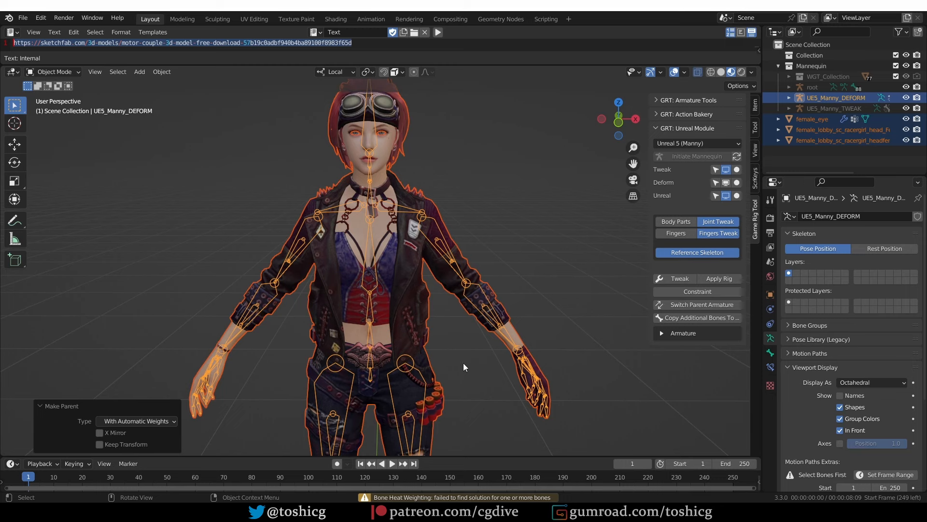
Start installing an add-on from disk and open the voxel_skinning folder inside BlenderScripts
scroll(463, 363, down, 2)
shift+middle_drag(460, 386, 448, 262)
scroll(430, 253, down, 1)
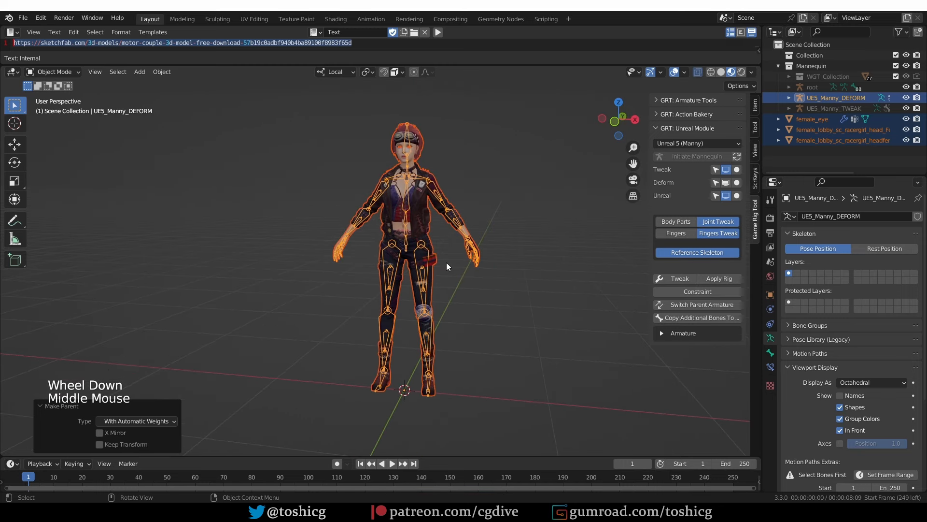
middle_drag(446, 263, 526, 329)
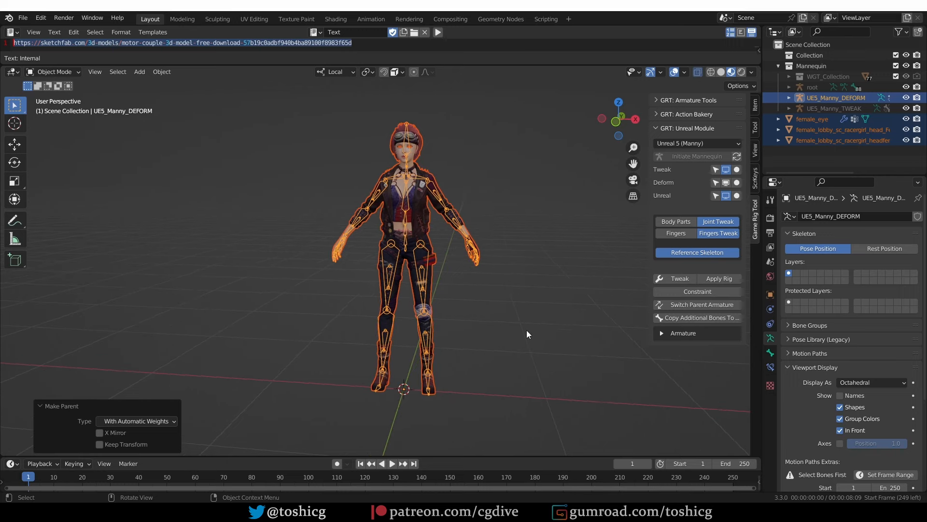
key(ctrl+alt+u)
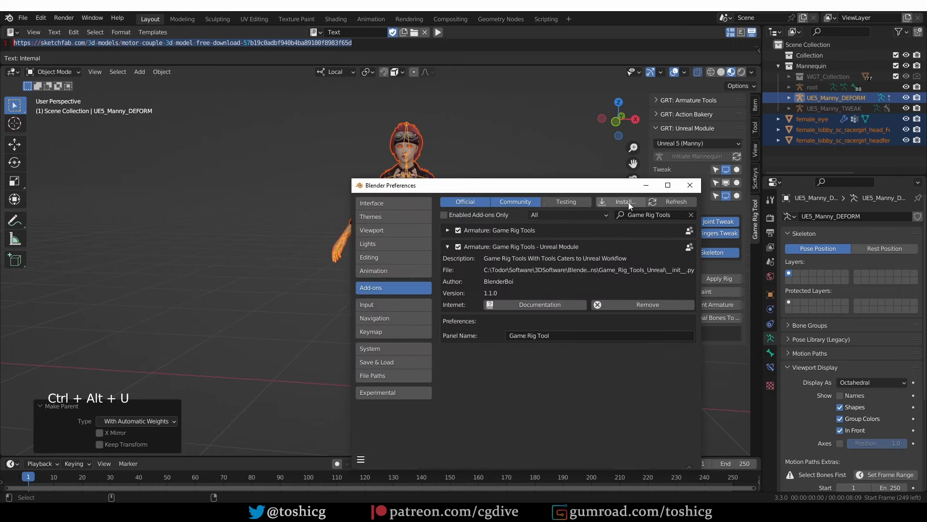
click(628, 202)
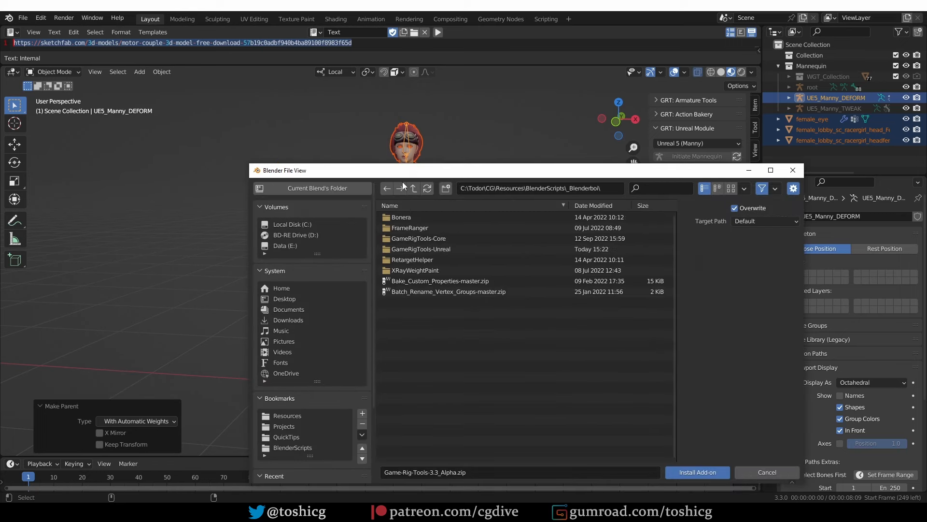
click(414, 189)
click(647, 188)
text(voxe)
key(Return)
double_click(459, 218)
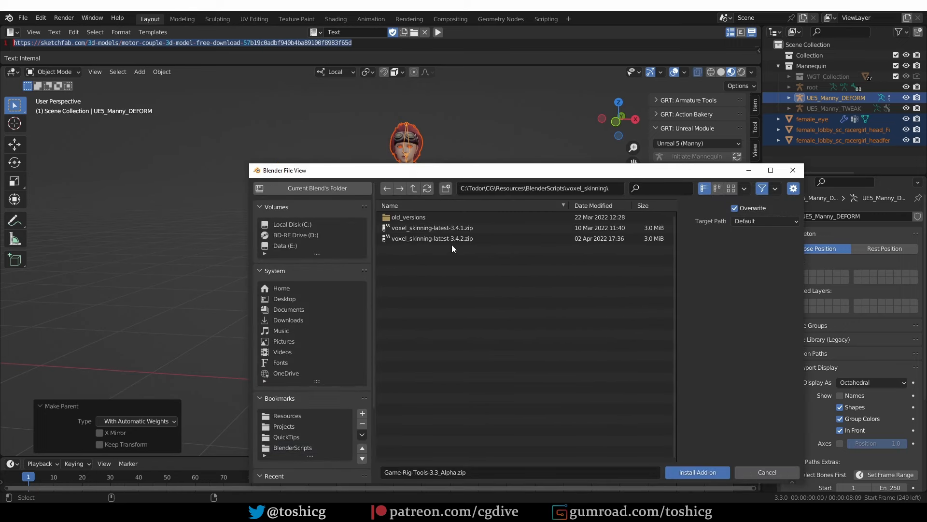
Install voxel_skinning-latest-3.4.2.zip and enable the Voxel Heat Diffuse Skinning add-on
double_click(478, 239)
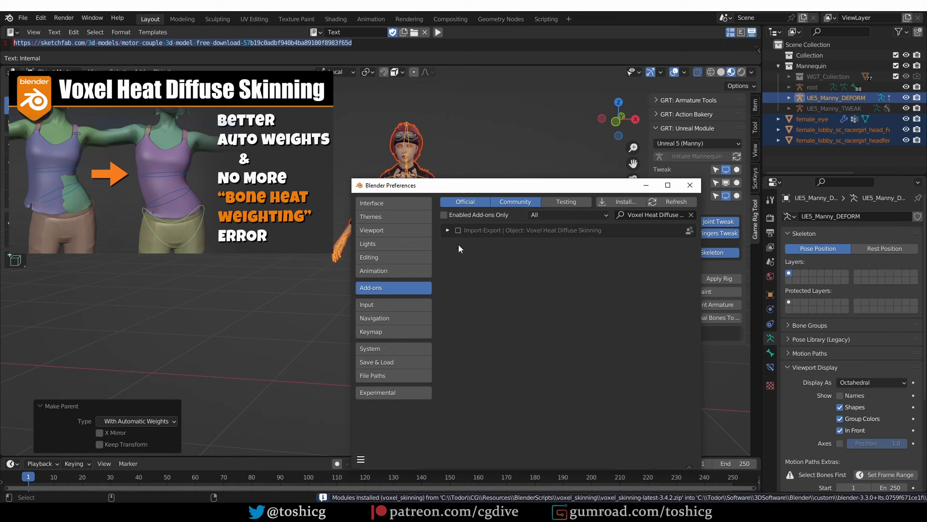
click(458, 230)
click(690, 185)
Run Voxel Heat Diffuse Skinning on the character meshes and Deform armature with Influence Bones set to 4
scroll(434, 294, up, 2)
middle_drag(435, 293, 427, 296)
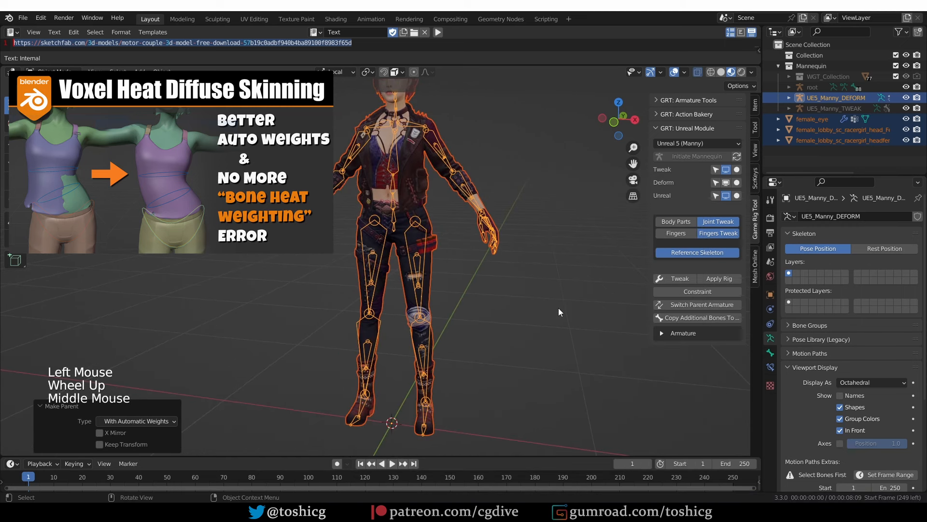
click(755, 267)
scroll(628, 353, down, 2)
click(710, 291)
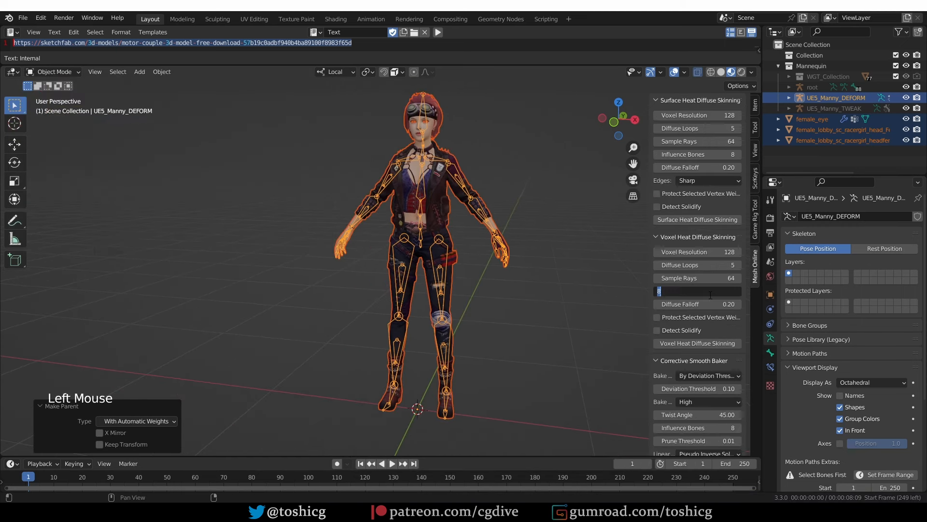
text(4)
key(Return)
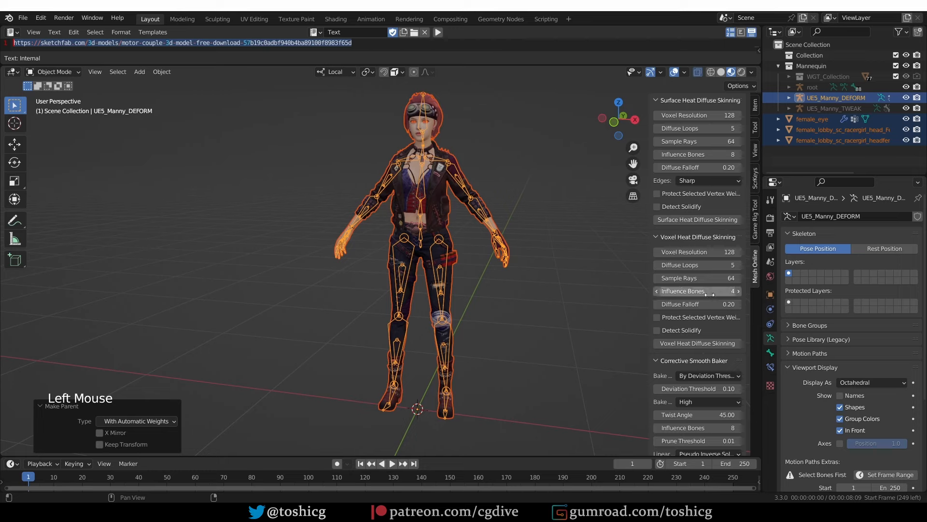
click(706, 344)
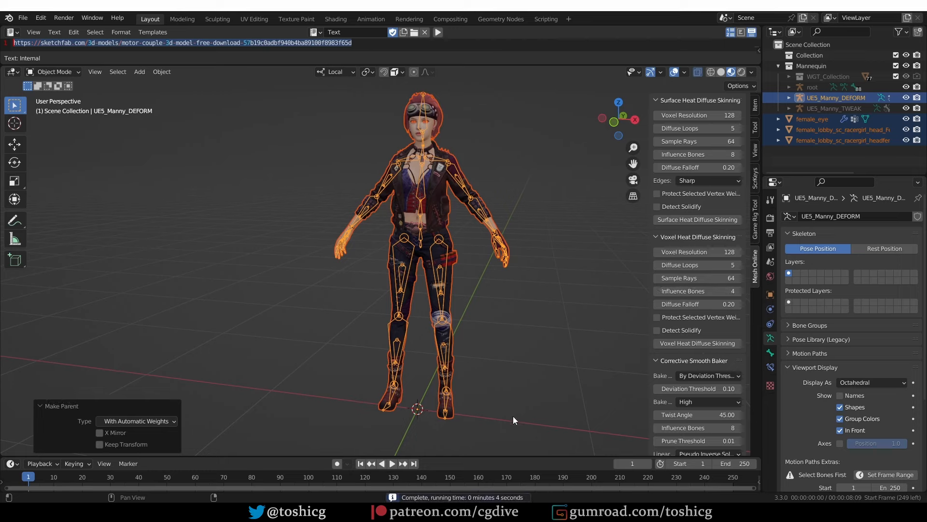
Test the skinning in Pose Mode by trial-rotating a left hand bone and upperarm_l, cancelling each rotation
middle_drag(474, 368, 483, 348)
key(Tab)
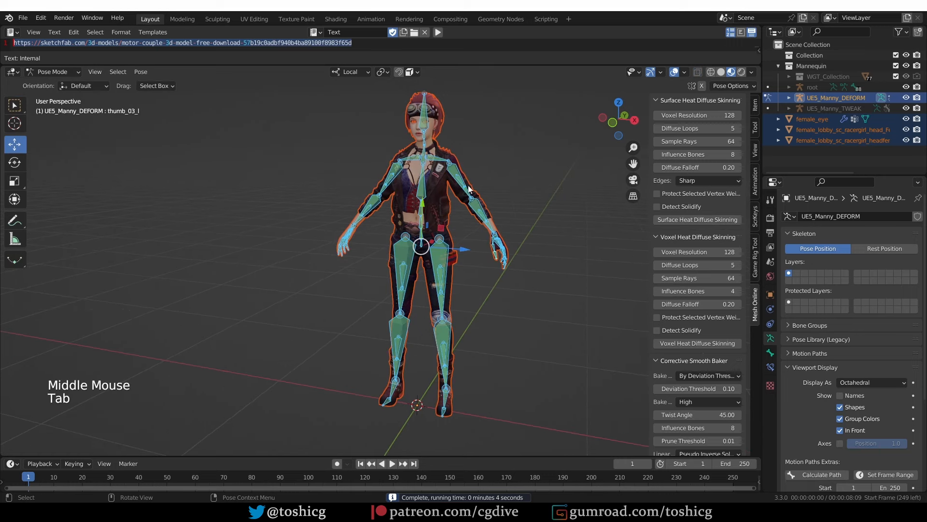
click(496, 254)
key(r)
right_click(458, 167)
click(457, 170)
key(r)
key(r)
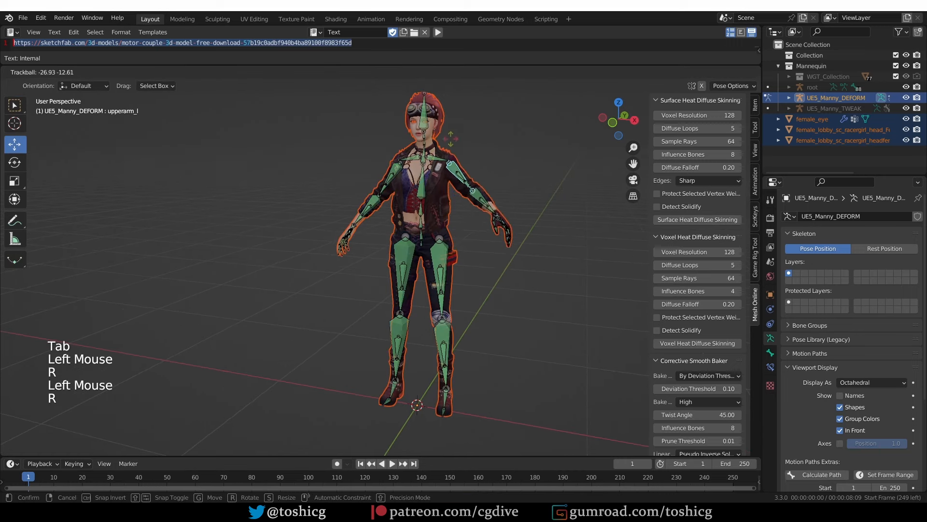
right_click(393, 155)
Test the skinning by trial-rotating the left shoulder bone and spine_04, cancelling each rotation, and return to Object Mode
middle_drag(427, 167, 431, 166)
click(437, 159)
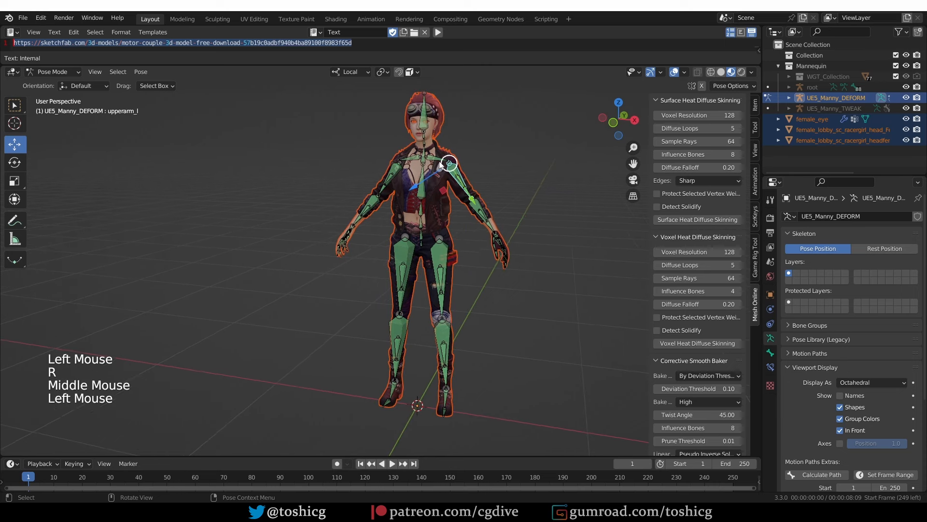
key(r)
right_click(428, 185)
click(424, 193)
key(r)
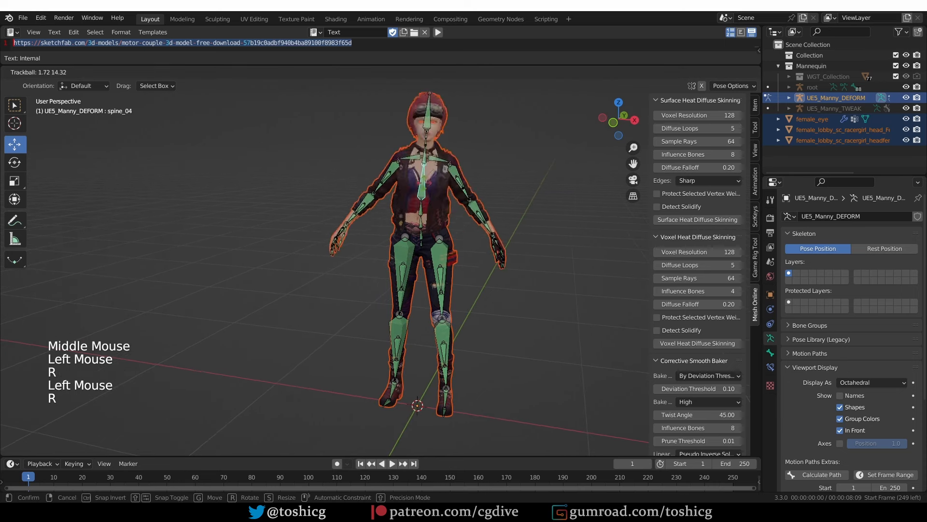
right_click(431, 212)
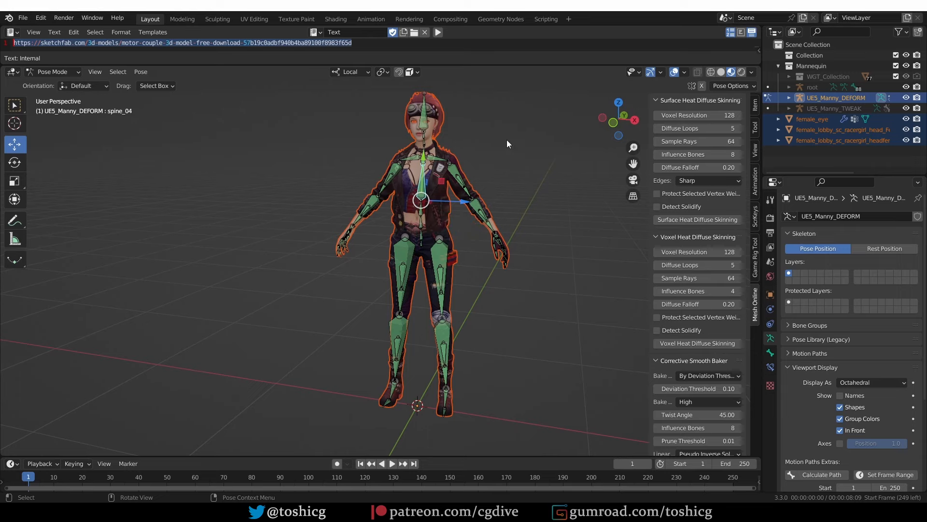
middle_drag(506, 140, 544, 172)
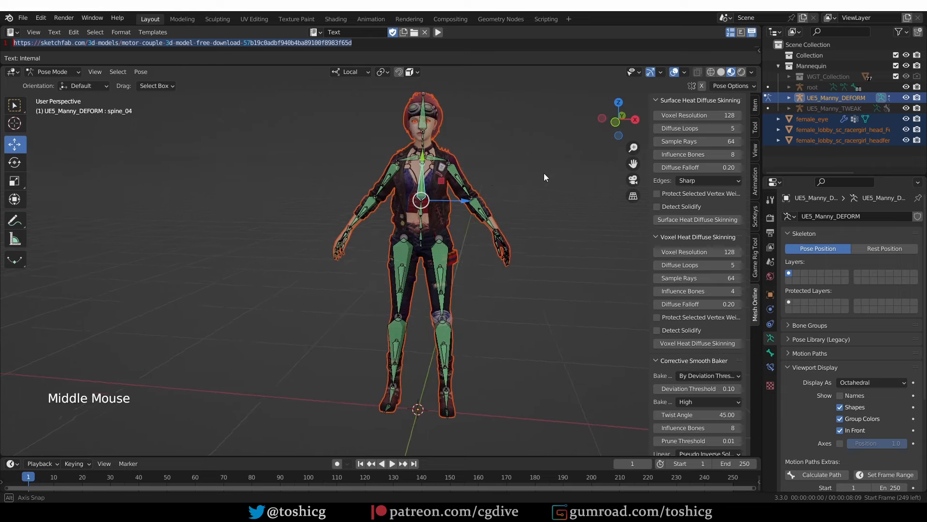
key(Tab)
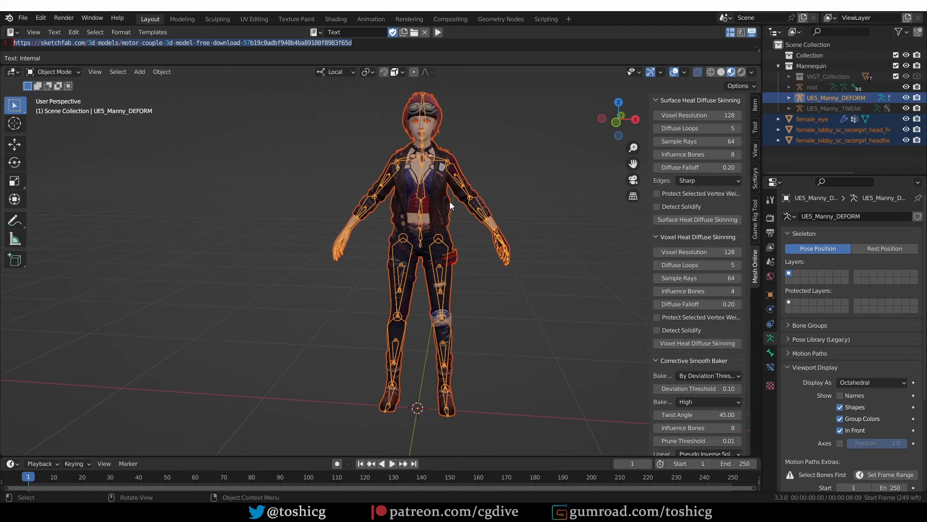
Inspect the body mesh's upperarm_l weights in Weight Paint mode and return to Object Mode
scroll(451, 201, up, 2)
shift+click(422, 177)
key(Tab)
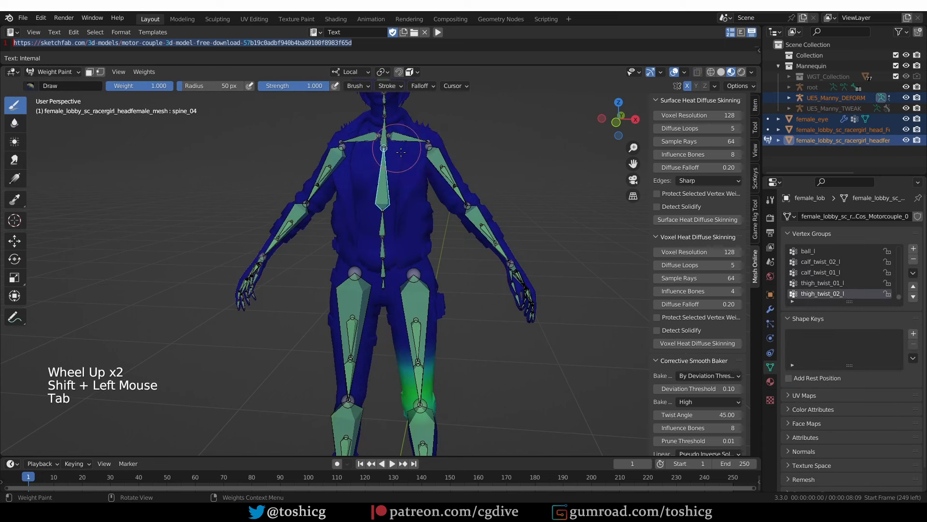
ctrl+click(433, 150)
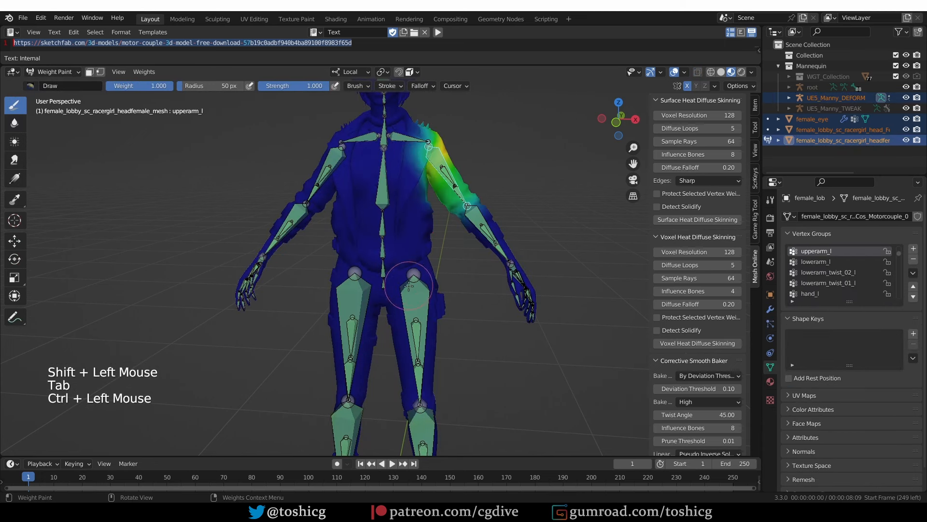
scroll(454, 333, down, 2)
key(Tab)
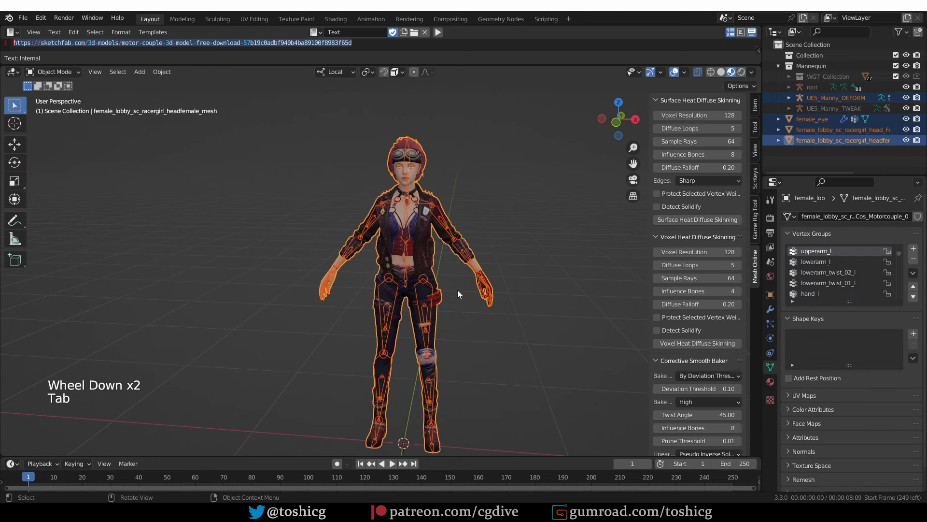
Move the skinned meshes from the Deform armature to the Unreal root armature with Game Rig Tools' Switch Parent Armature
click(755, 220)
middle_drag(575, 321, 570, 320)
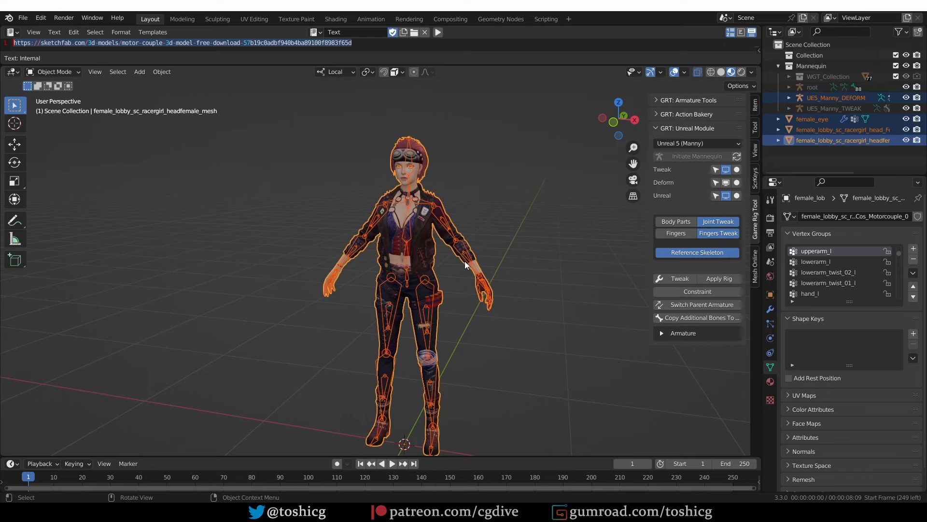
shift+middle_drag(487, 256, 641, 337)
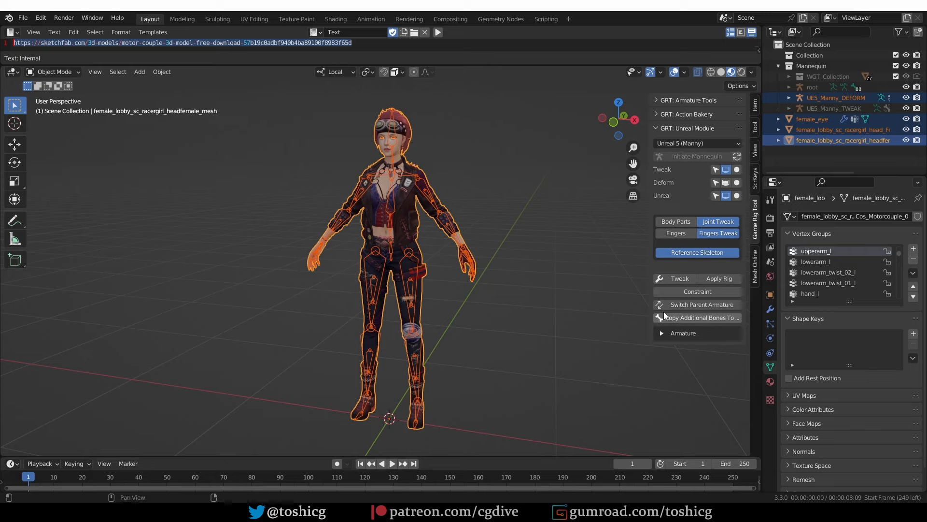
drag(650, 308, 639, 308)
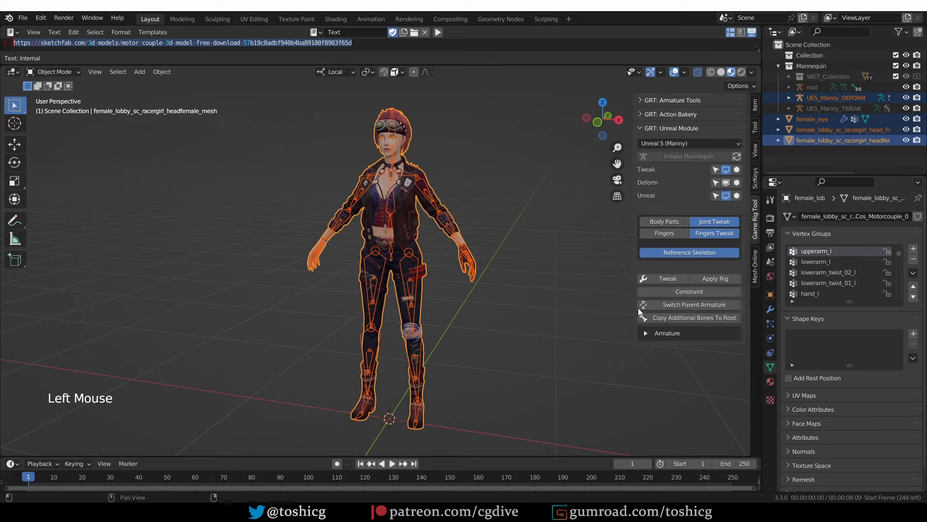
click(688, 305)
middle_drag(475, 236, 467, 232)
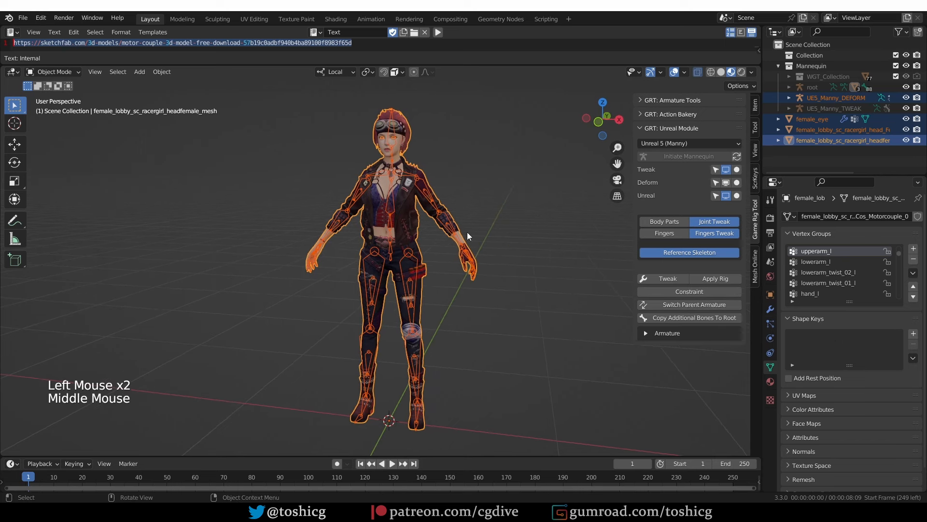
Trial-rotate upperarm_l on the UE5_Manny_DEFORM armature to check whether the meshes follow it, and return to Object Mode
click(423, 182)
key(Tab)
click(428, 194)
key(r)
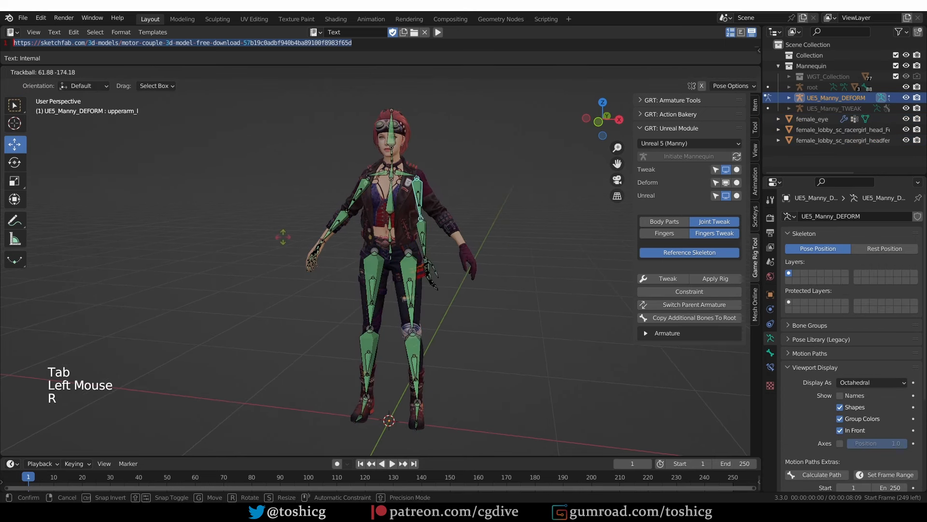
click(411, 199)
key(Tab)
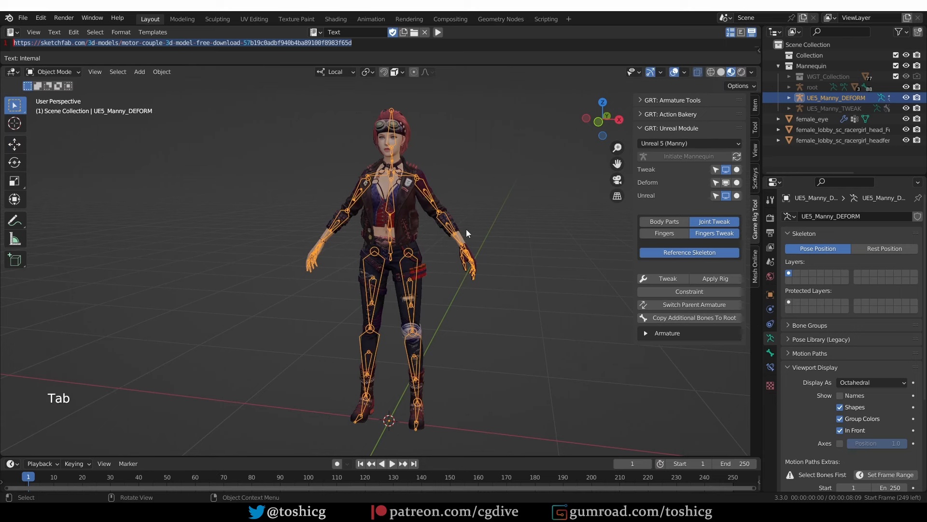
Show the Unreal armature and test the skinning by trial-rotating its upperarm_l in Pose Mode, cancelling each rotation
click(726, 195)
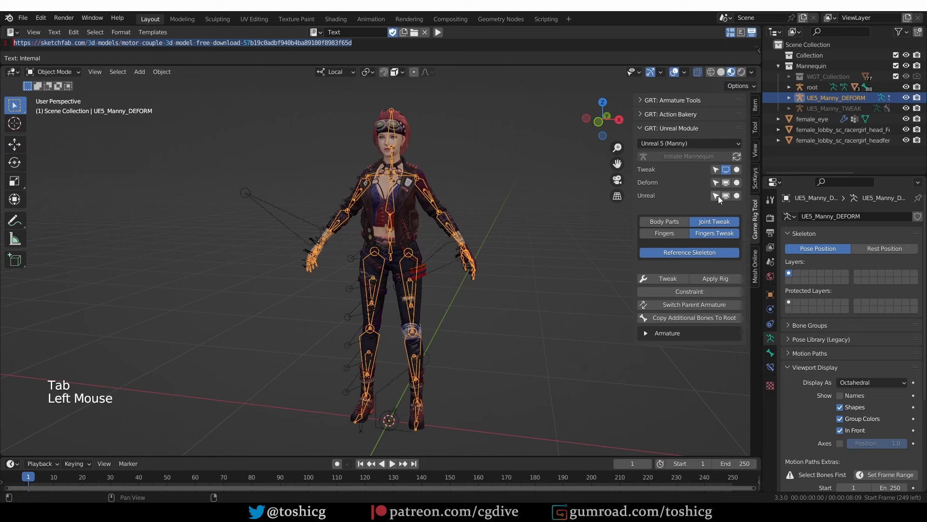
click(441, 173)
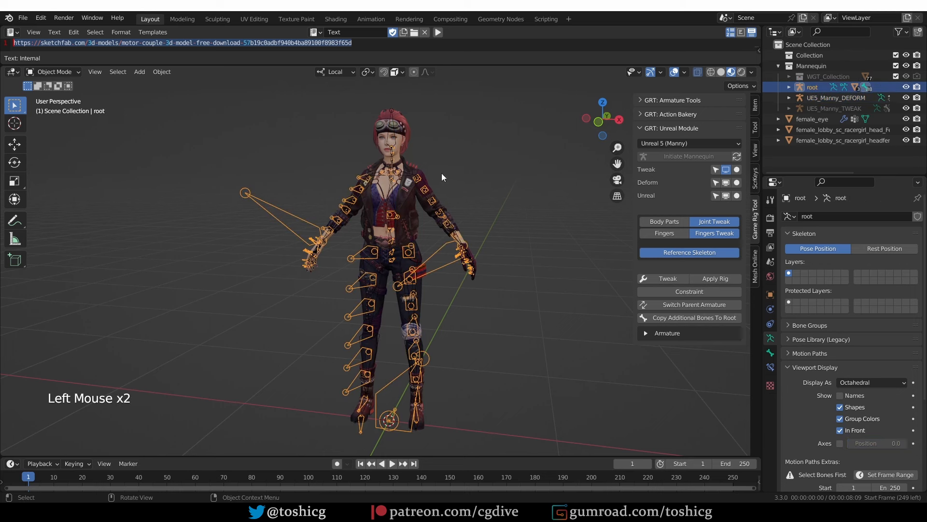
key(Tab)
scroll(445, 238, up, 3)
key(r)
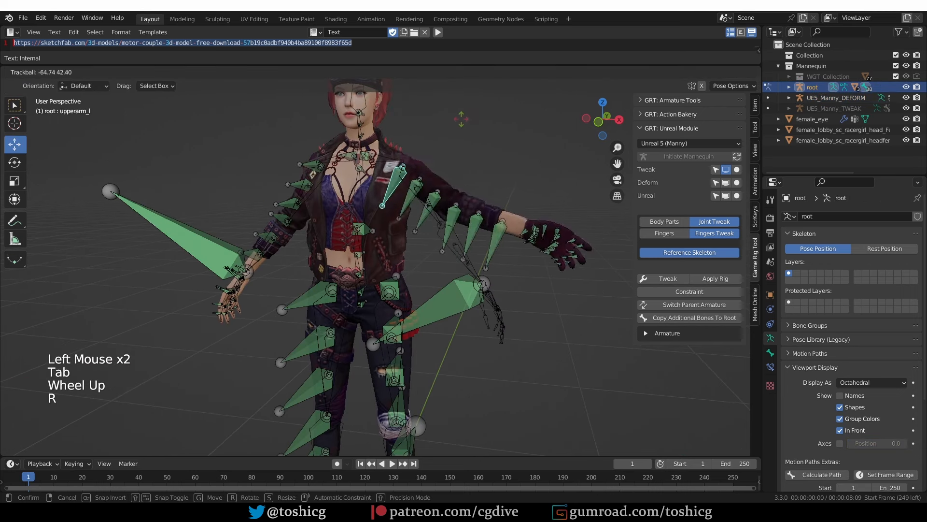
right_click(444, 194)
key(r)
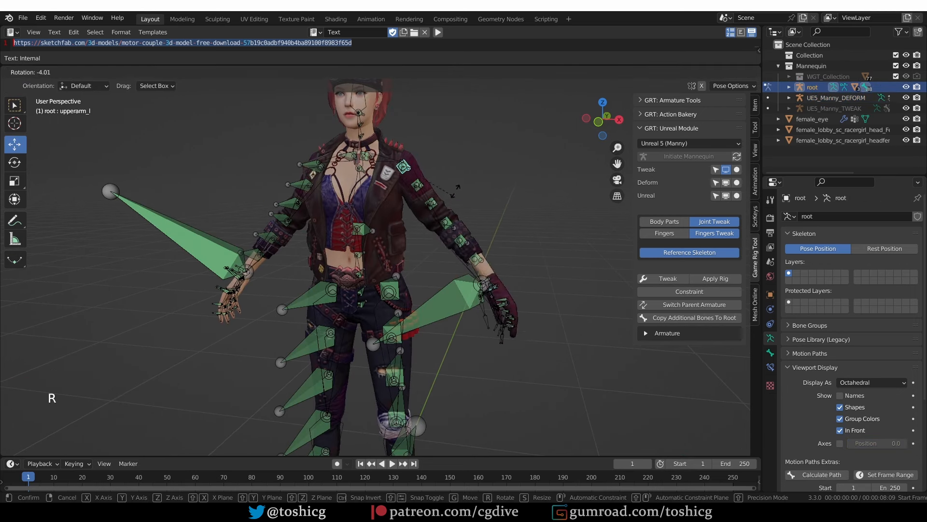
right_click(468, 224)
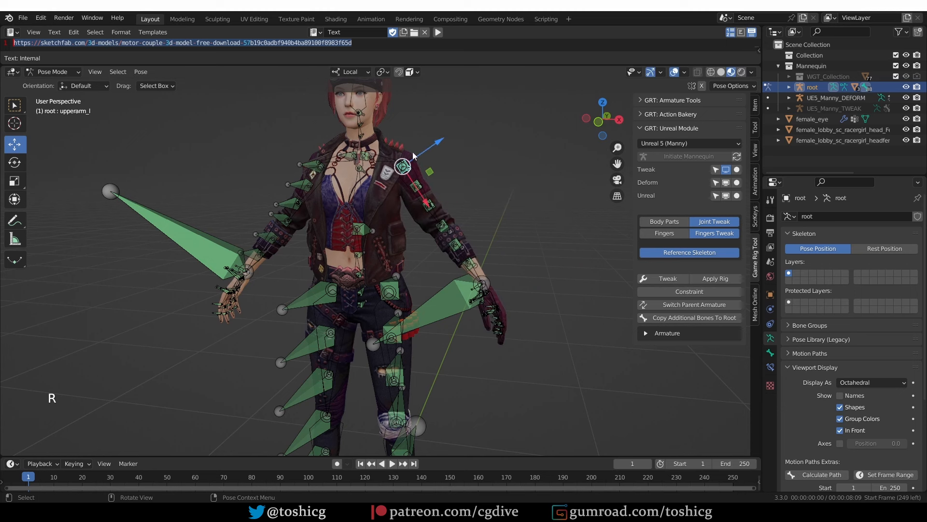
scroll(424, 246, down, 2)
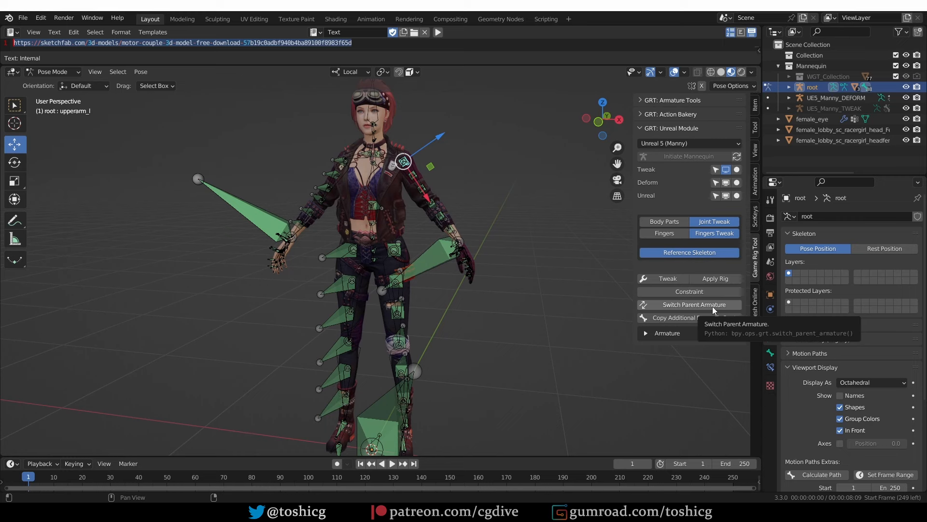
key(Tab)
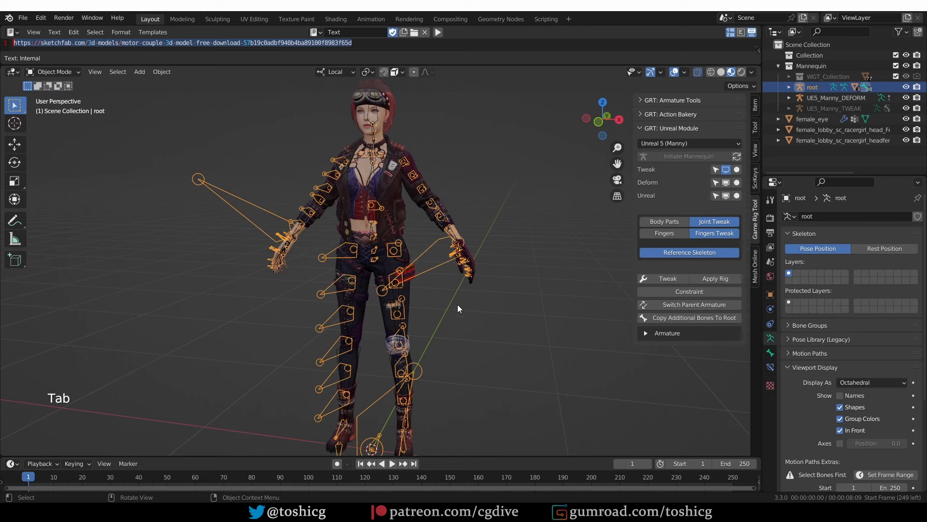
Switch the meshes' parent armature back to UE5_Manny_DEFORM and trial-rotate its upperarm_l in Pose Mode, cancelling the rotation
click(683, 307)
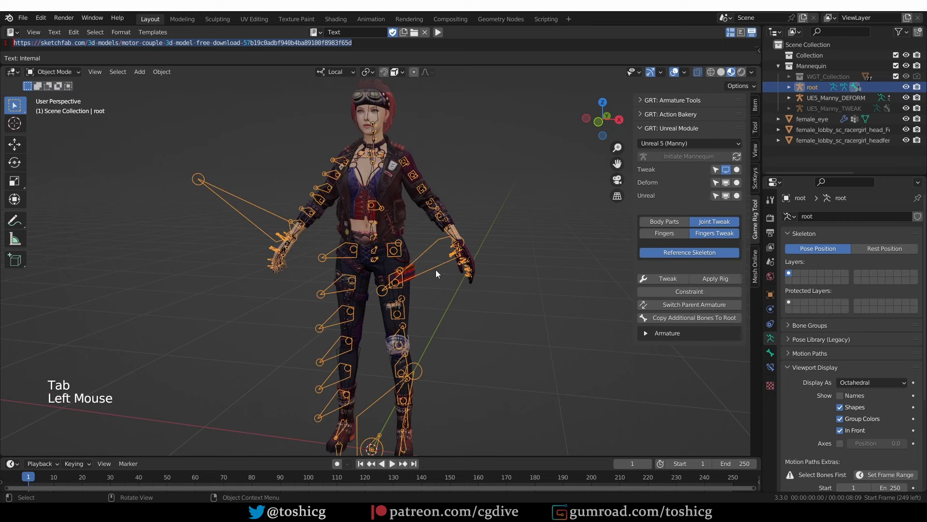
click(398, 159)
click(397, 162)
key(Tab)
click(407, 170)
key(r)
key(r)
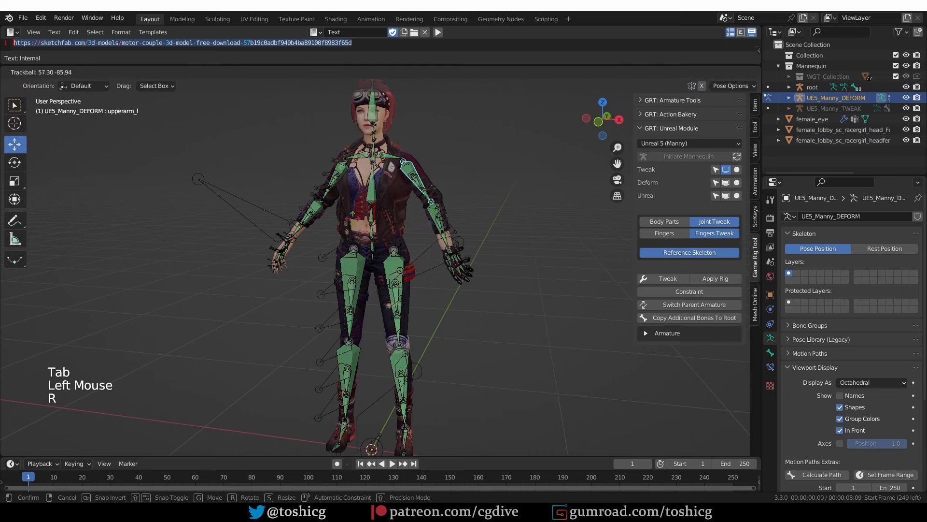
right_click(424, 236)
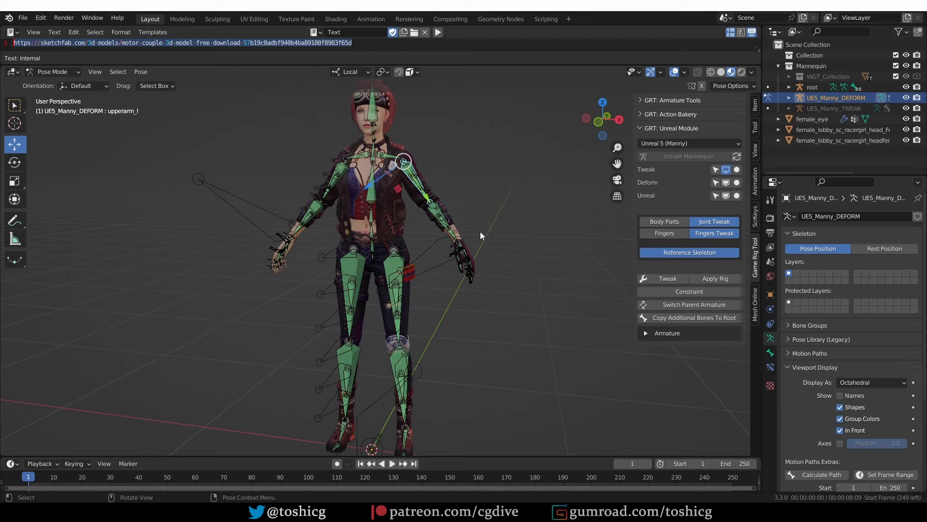
key(Tab)
Switch the meshes' parent armature to the Unreal root again and trial-rotate its upperarm_l, ending in Object Mode
click(674, 304)
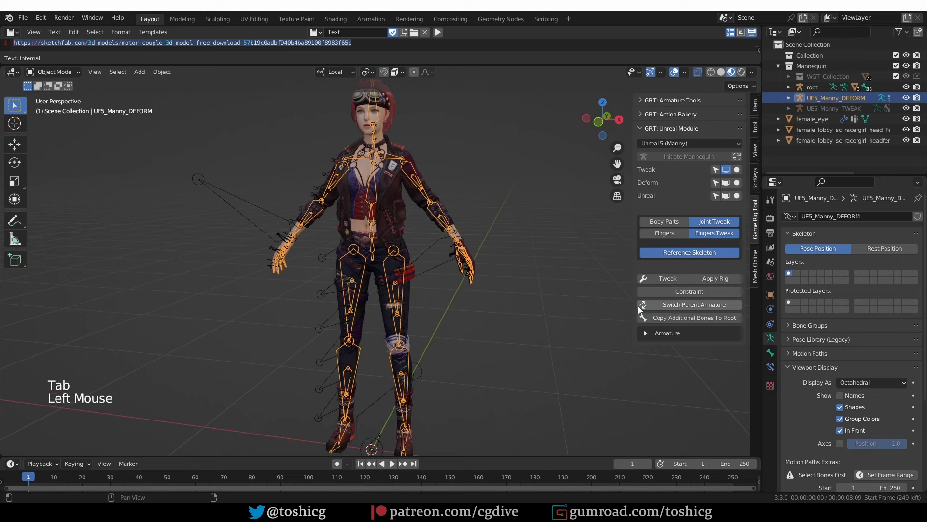
click(715, 196)
key(Tab)
key(r)
key(r)
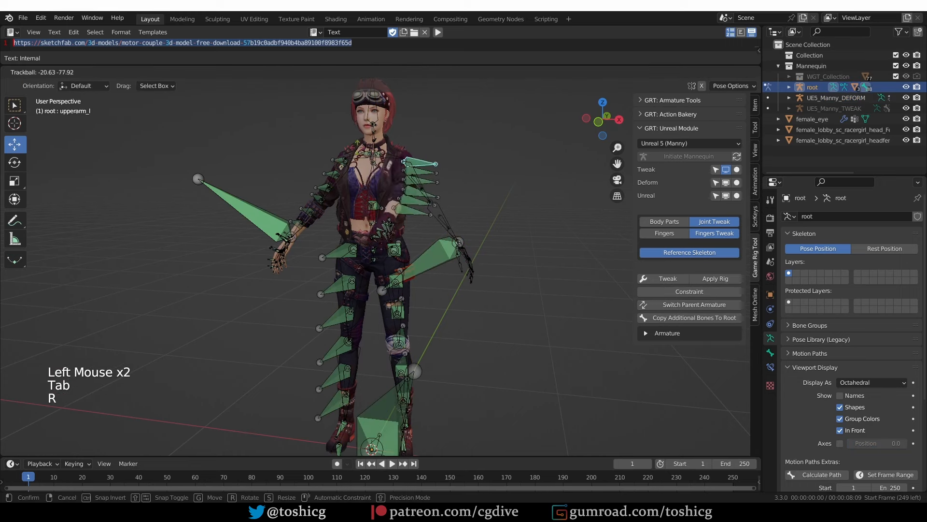
click(424, 217)
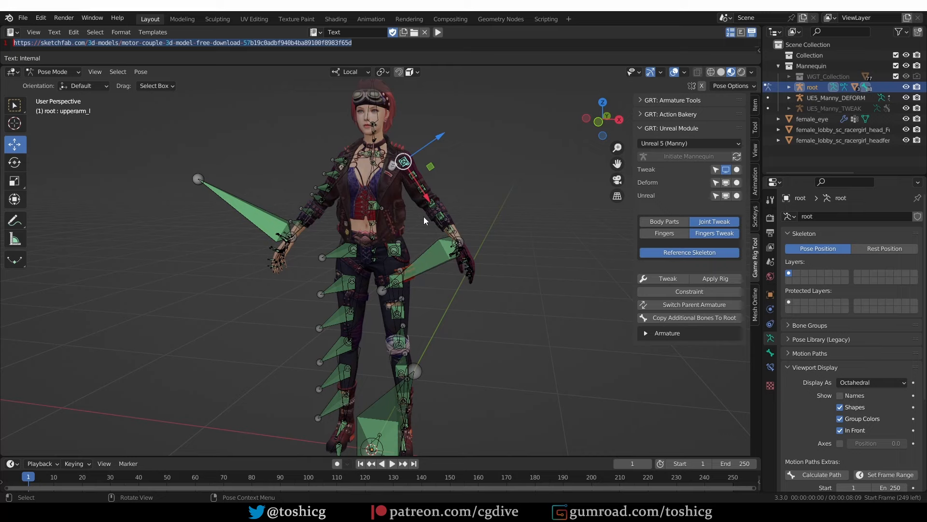
key(Tab)
scroll(475, 286, down, 2)
shift+middle_drag(483, 266, 479, 311)
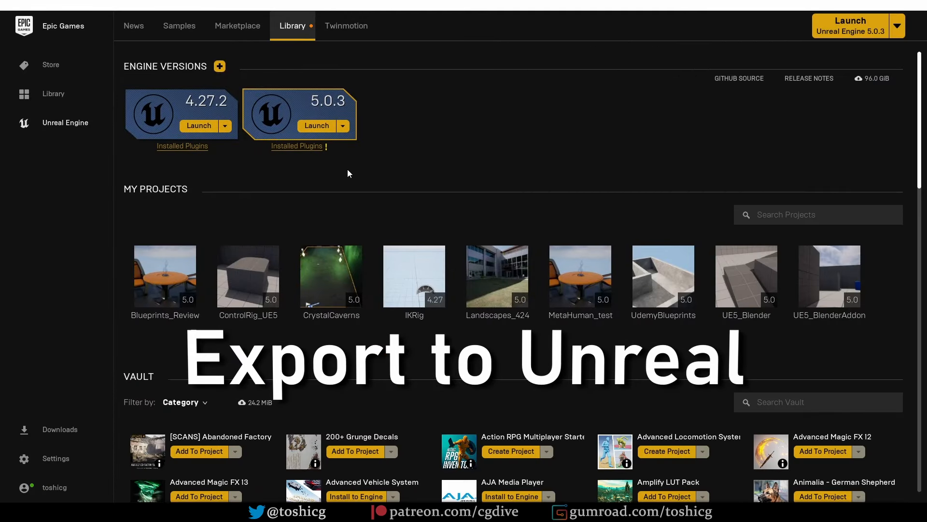
Launch Unreal Engine 5.0.3 from the Epic Games Launcher and create a Games Third Person project named GRT_Unreal_test
click(317, 126)
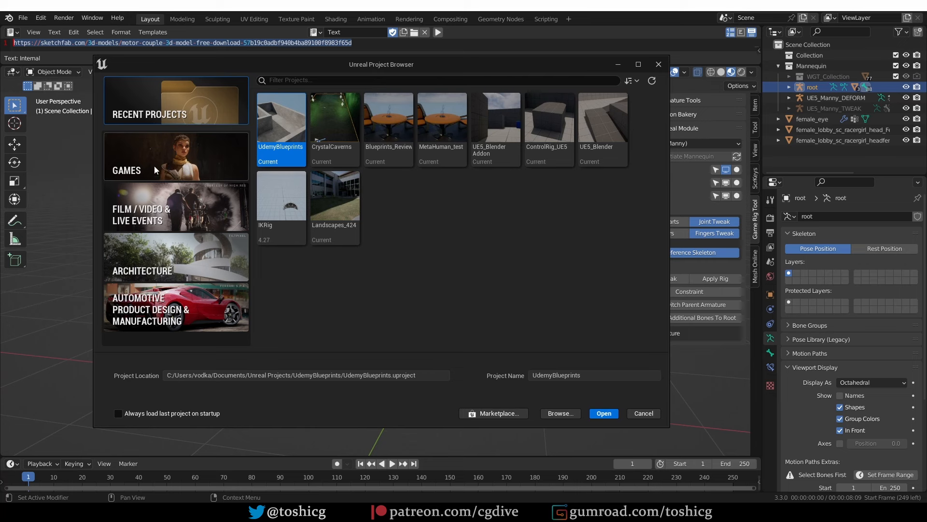
click(145, 157)
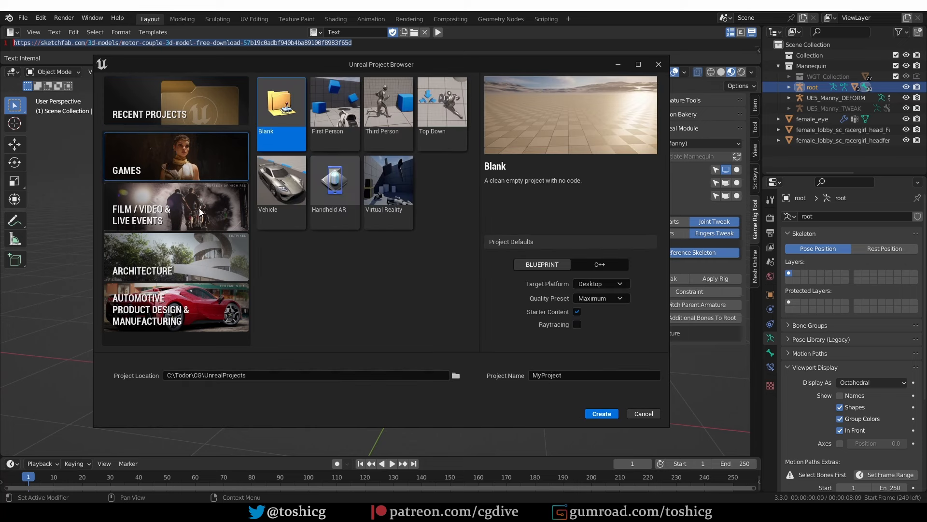
click(392, 111)
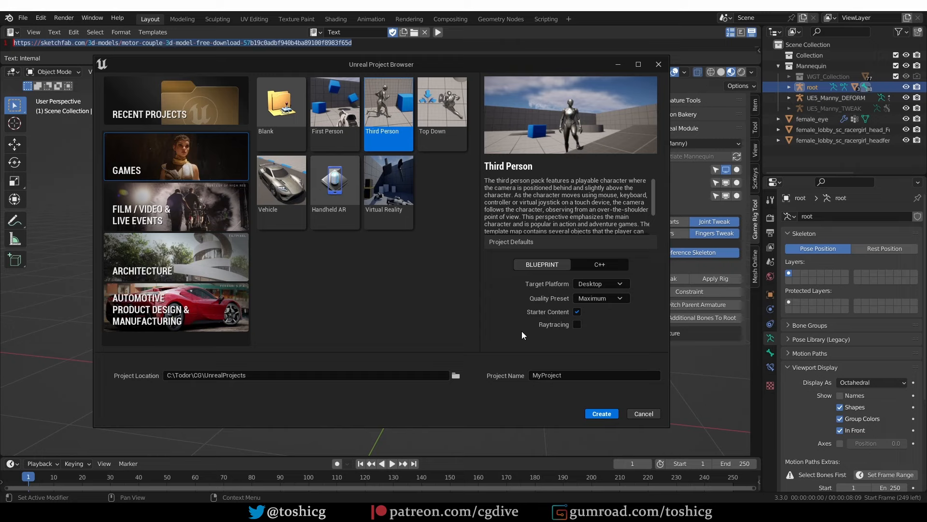
click(534, 375)
text(G)
key(BackSpace)
text(GRT_Unreal_test)
key(Return)
click(605, 415)
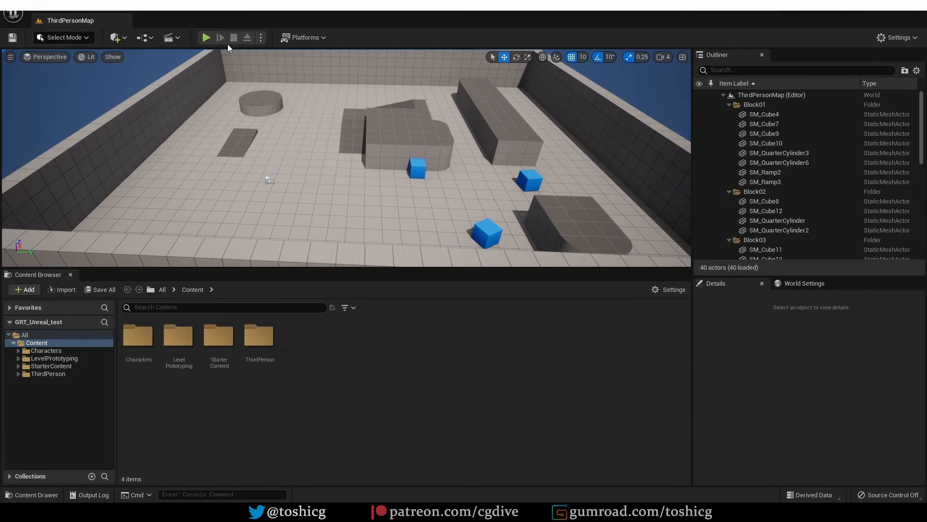
Play the ThirdPersonMap level in the Unreal editor and run the default mannequin around to examine its movement
click(206, 37)
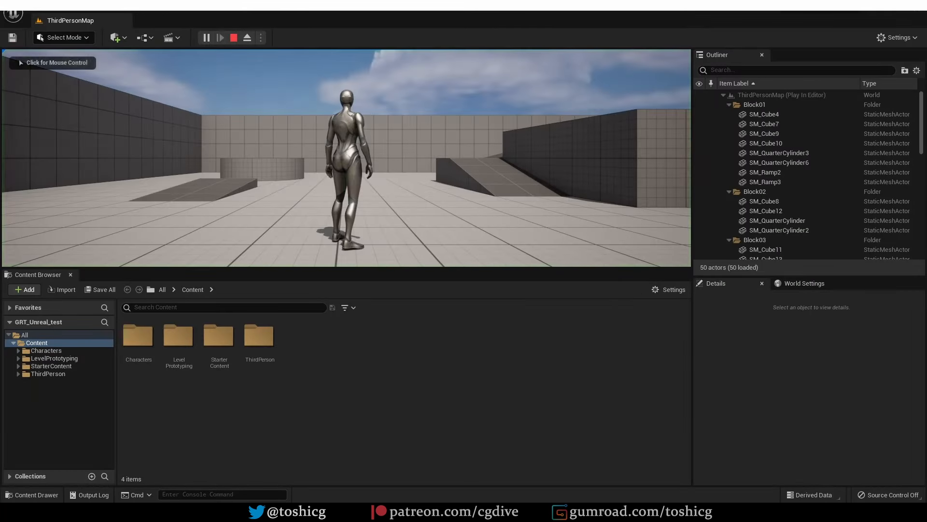
key(w)
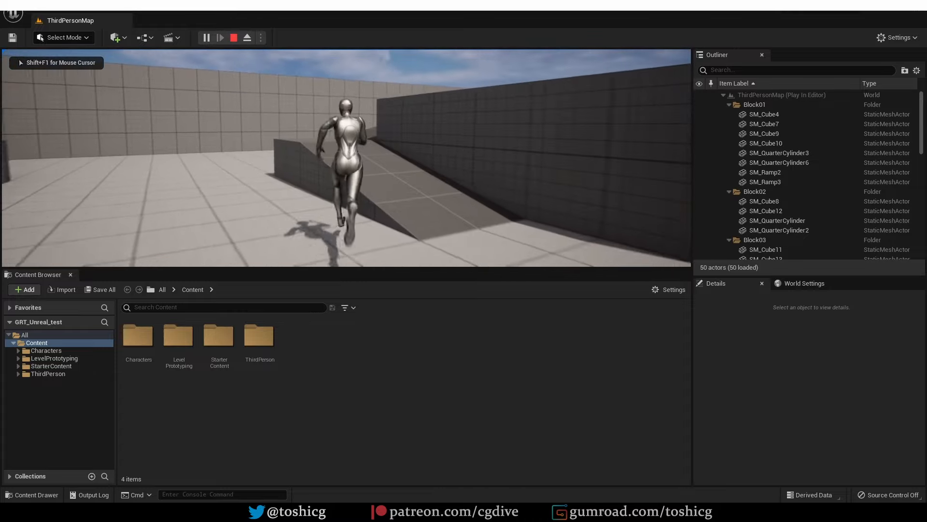
key(s)
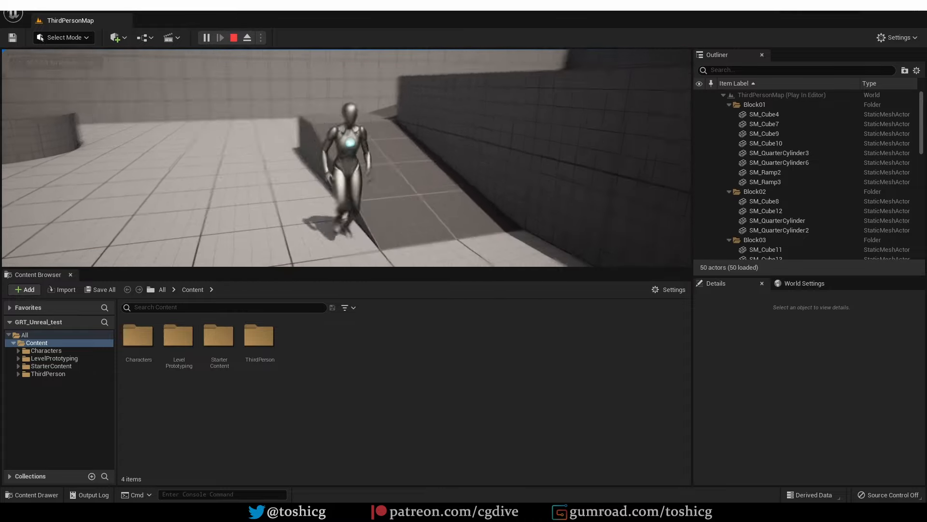
key(d)
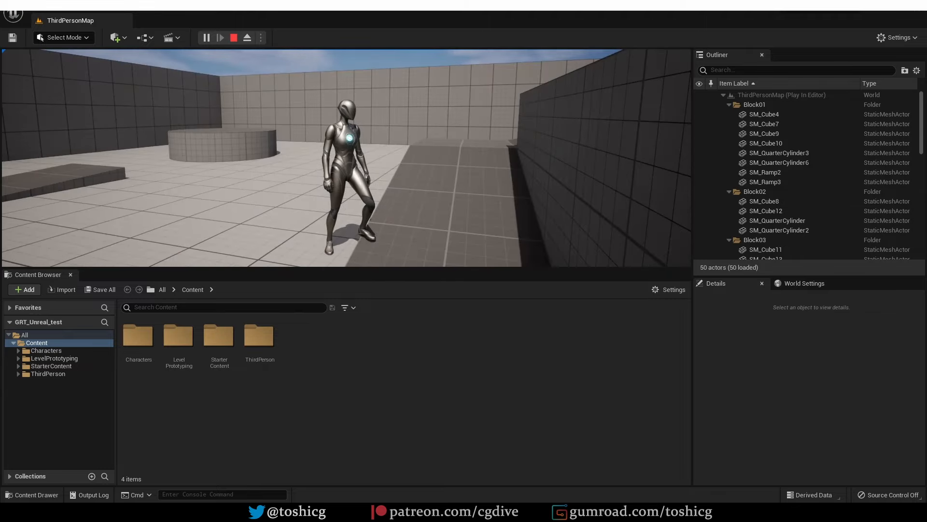
key(w)
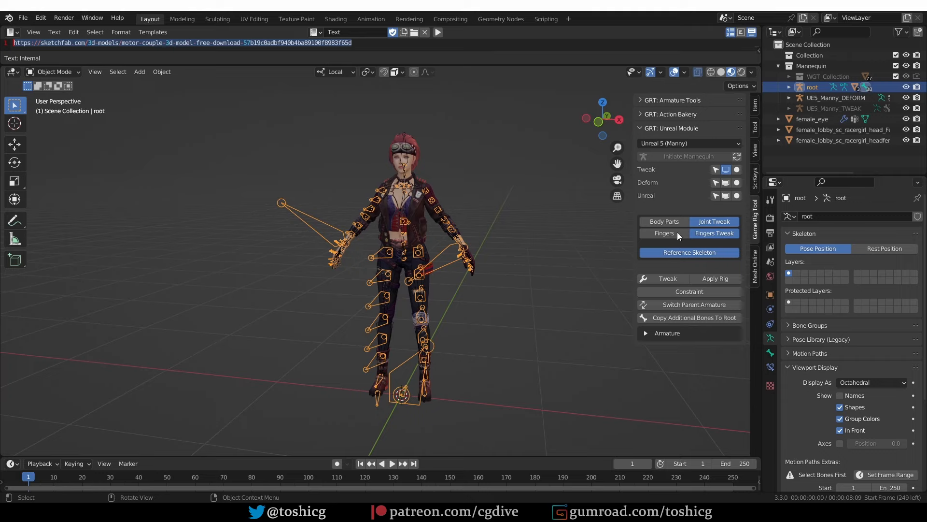
In Blender, check the root armature's transform and scale values, and return to the Game Rig Tools settings
click(756, 108)
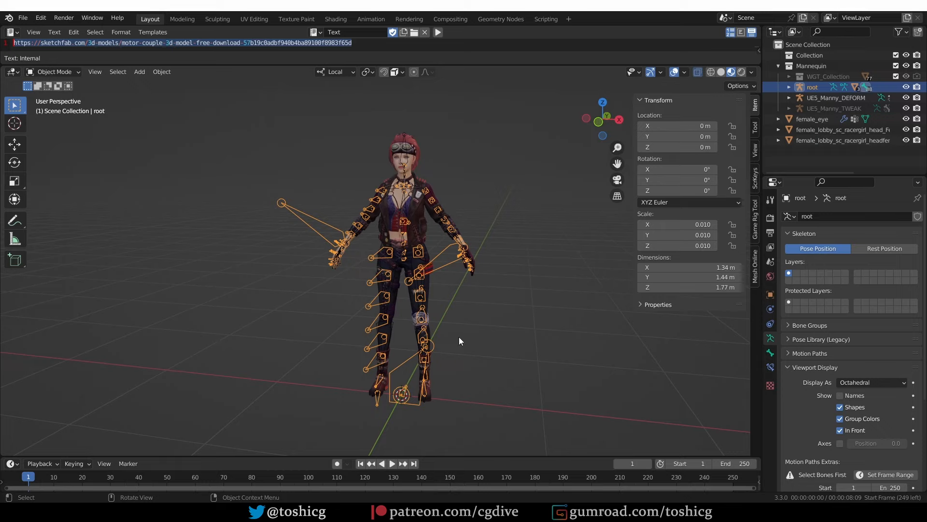
scroll(459, 338, up, 1)
scroll(480, 139, down, 1)
shift+middle_drag(479, 138, 504, 138)
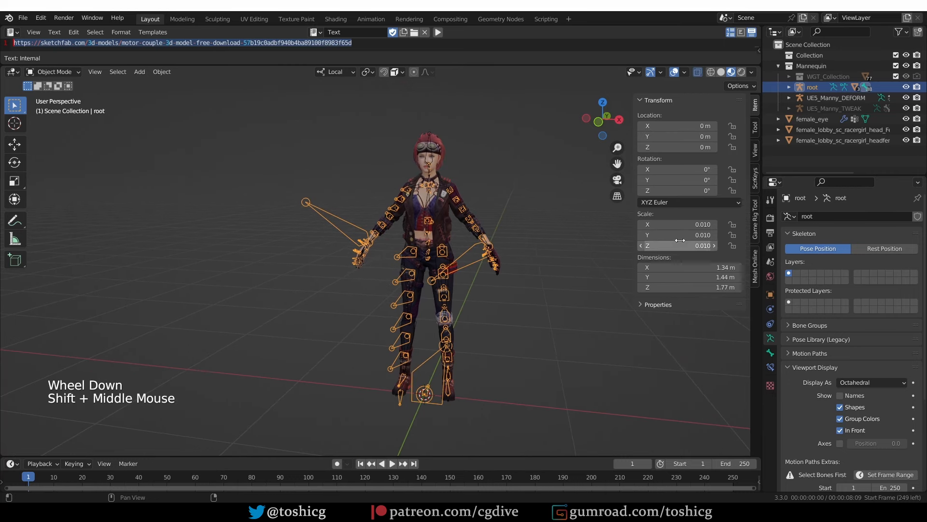
click(755, 220)
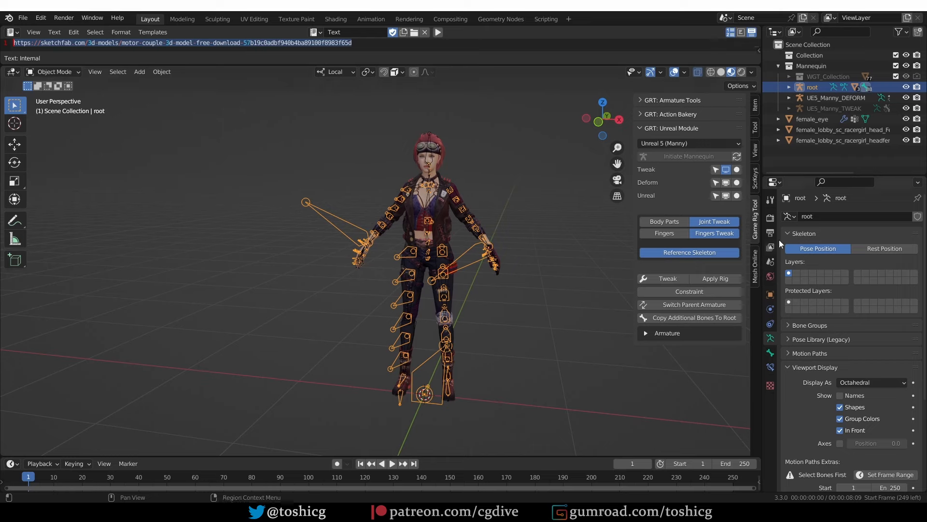
Hide the Deform armature and apply All Transforms to the root armature together with the character meshes, leaving only the root selected
click(726, 182)
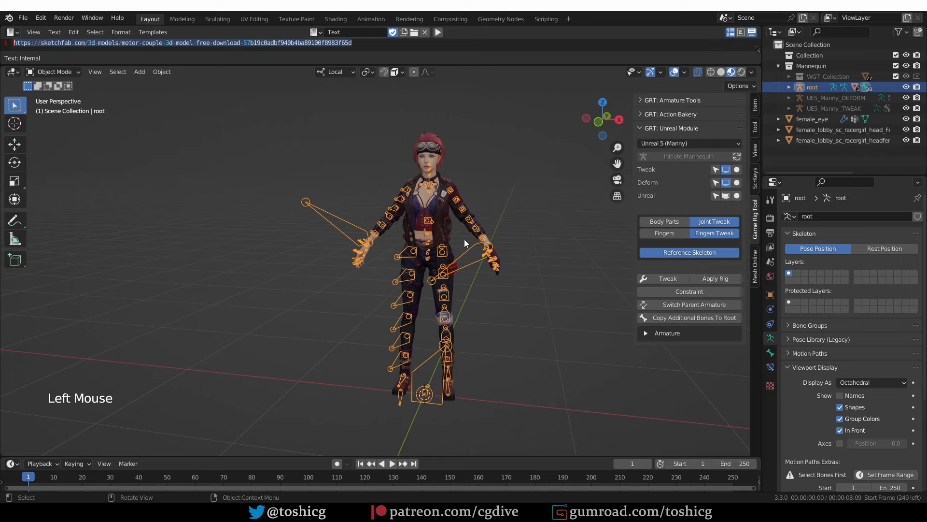
scroll(465, 239, up, 1)
shift+drag(352, 103, 431, 221)
middle_drag(431, 221, 448, 204)
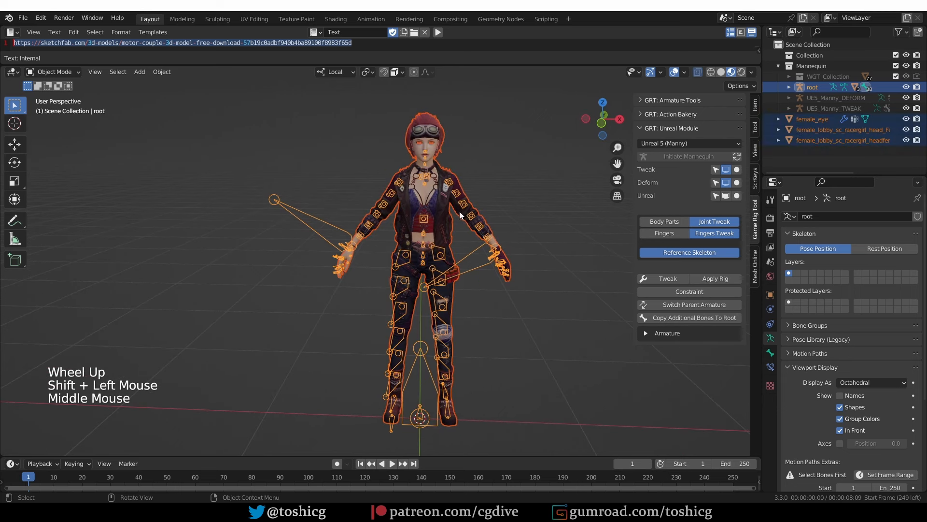
key(ctrl+a)
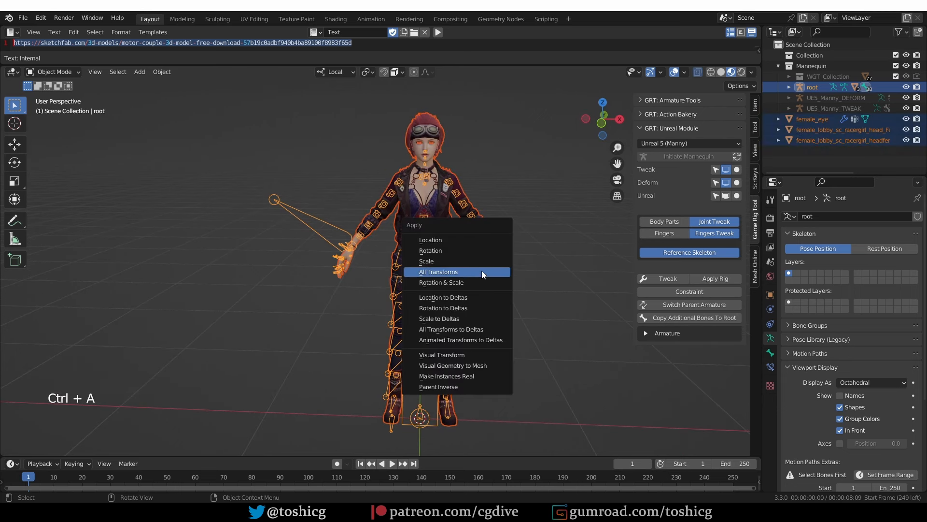
click(482, 273)
click(491, 247)
key(Tab)
key(Tab)
middle_drag(489, 304, 476, 306)
shift+middle_drag(477, 309, 476, 322)
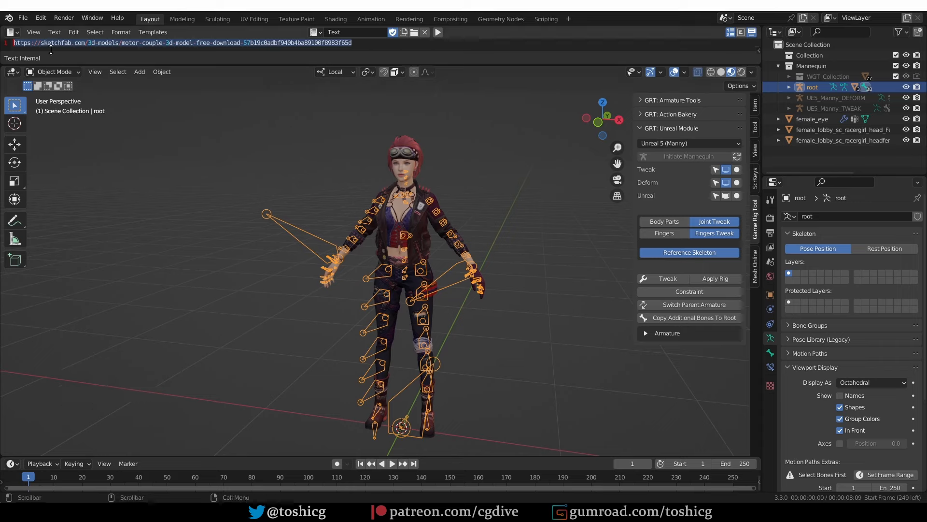
Install the send2ue_2.1.3.zip add-on from the BlenderScripts folder and enable Send to Unreal
click(47, 16)
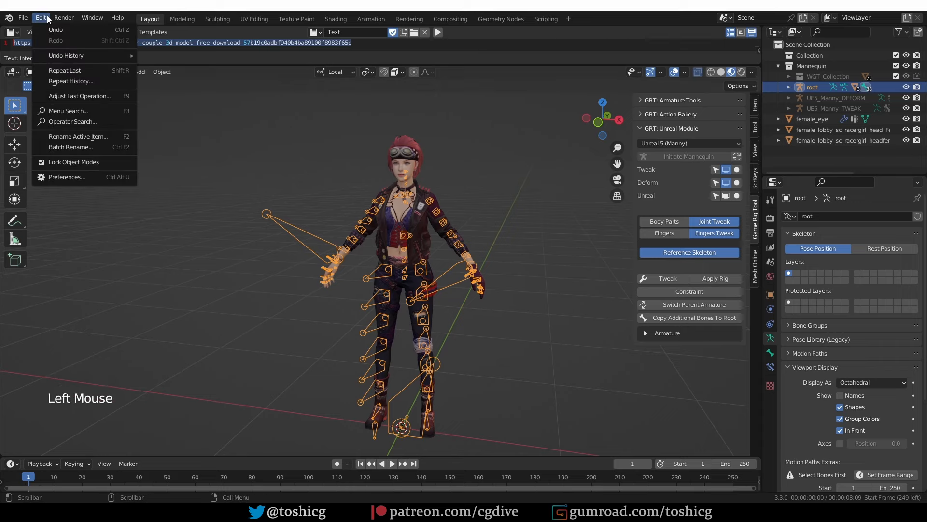
click(103, 181)
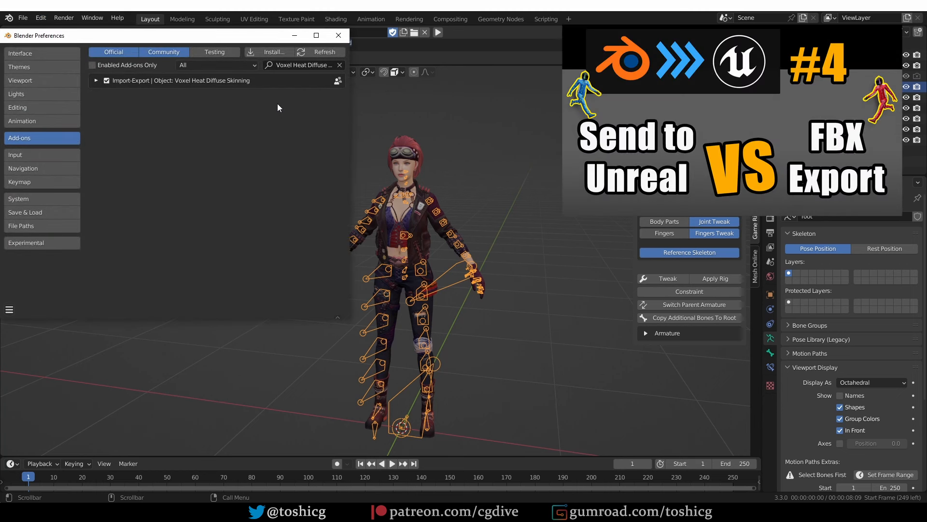
click(274, 52)
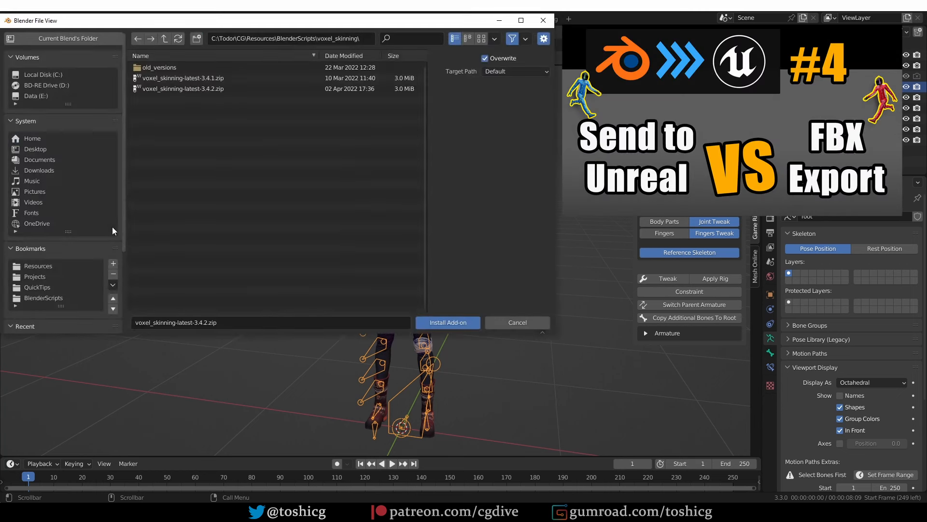
click(164, 38)
click(414, 37)
text(send)
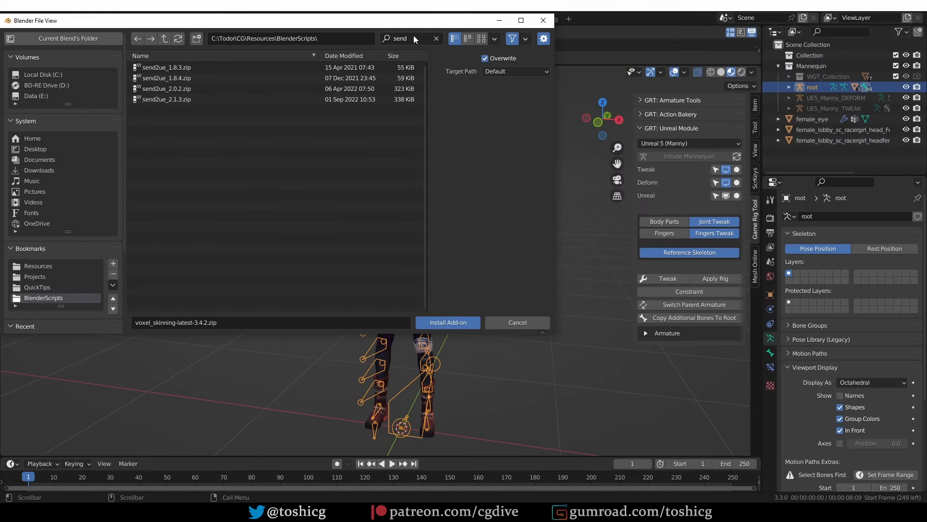
double_click(221, 97)
click(105, 82)
click(93, 82)
click(342, 35)
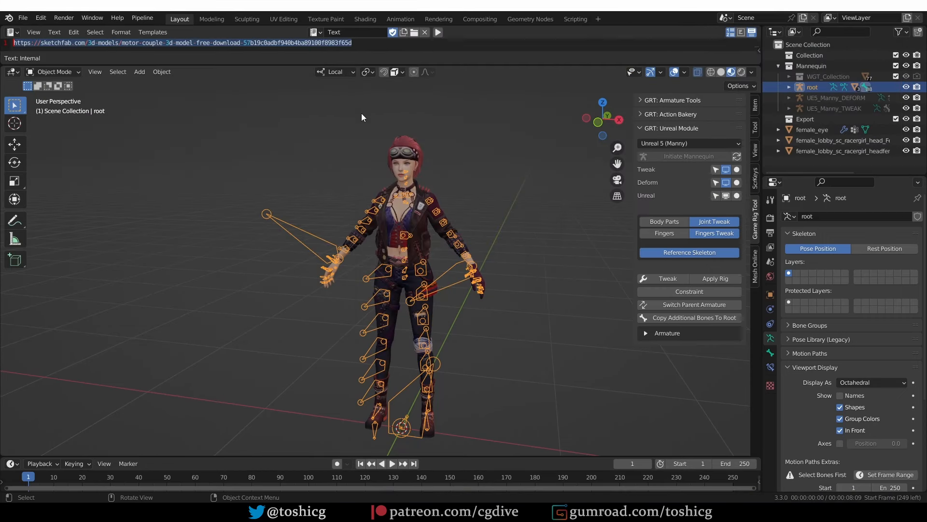
Delete the Export collection and recreate it with Send to Unreal's Create Pre-defined Collections utility
key(ctrl+alt+u)
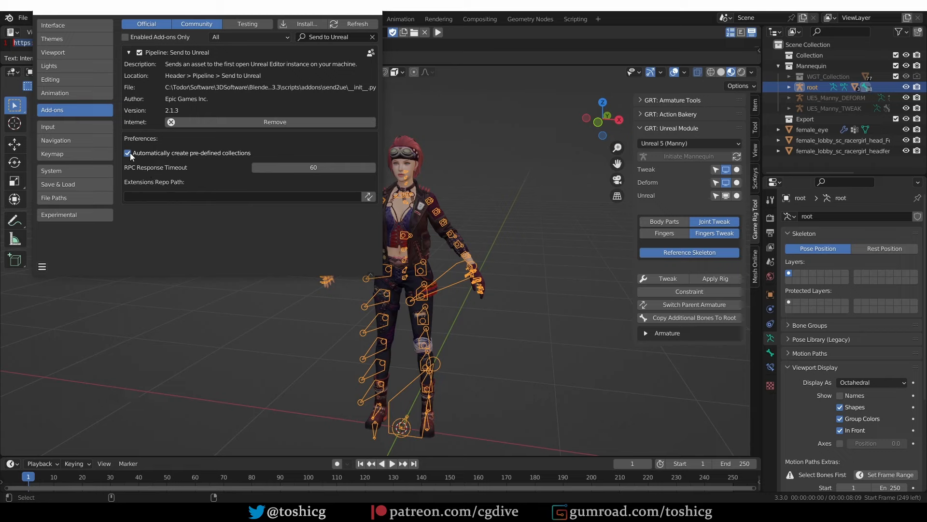
click(397, 50)
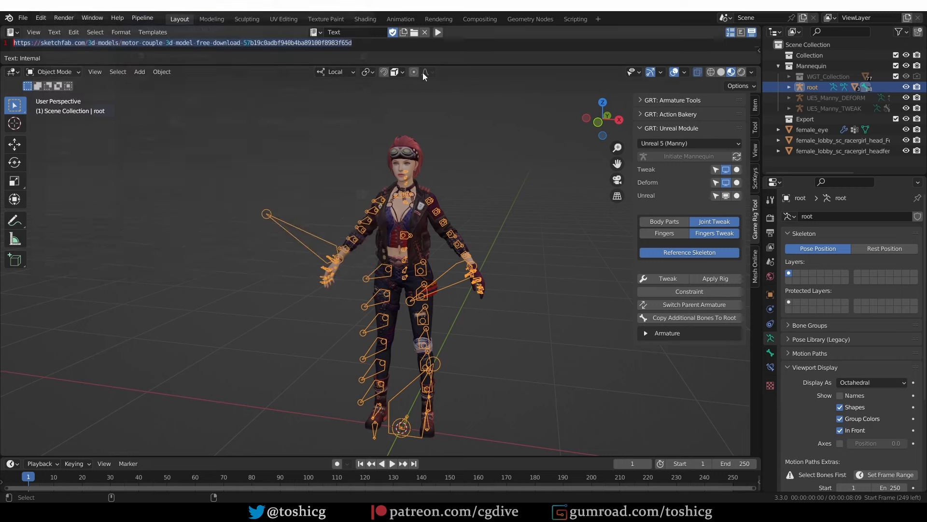
click(827, 117)
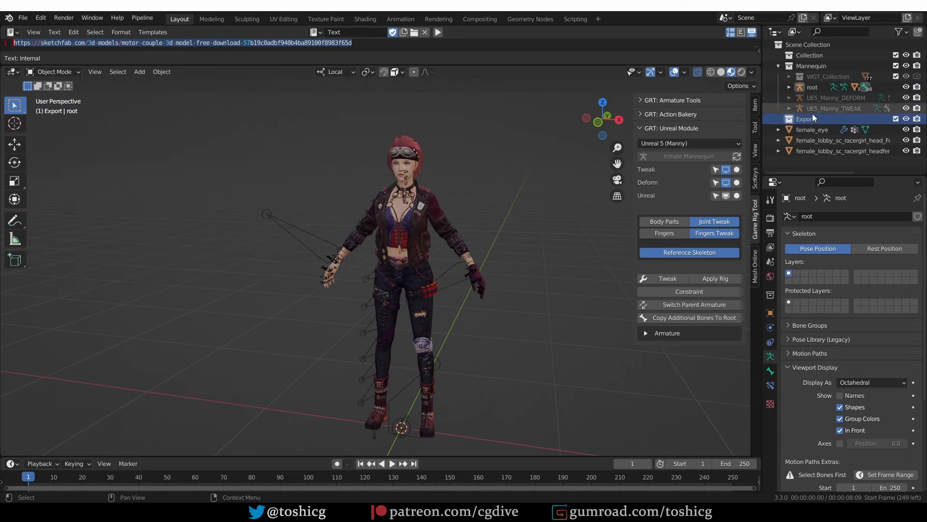
key(Delete)
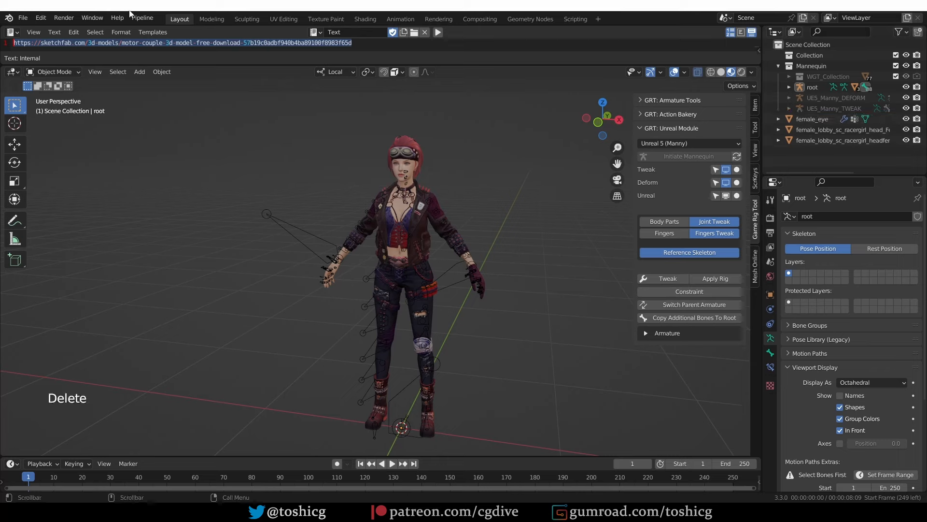
click(145, 18)
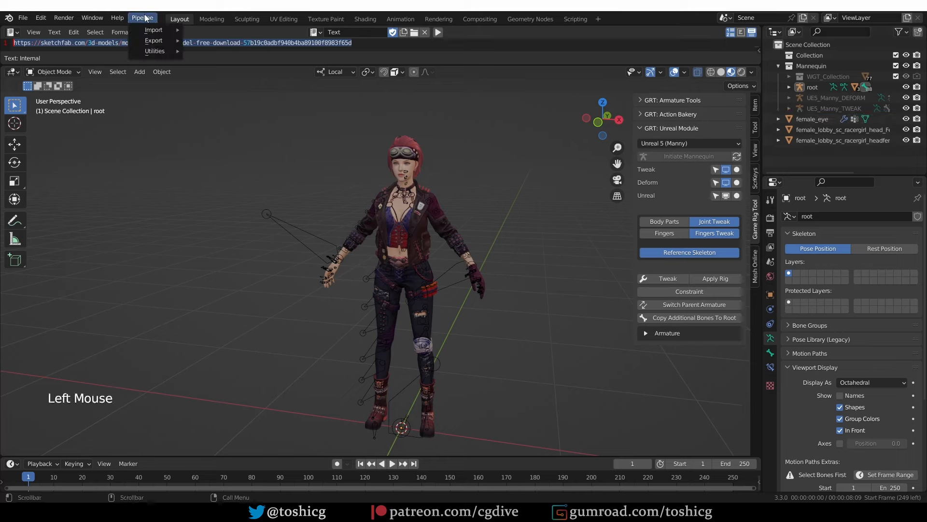
right_click(840, 159)
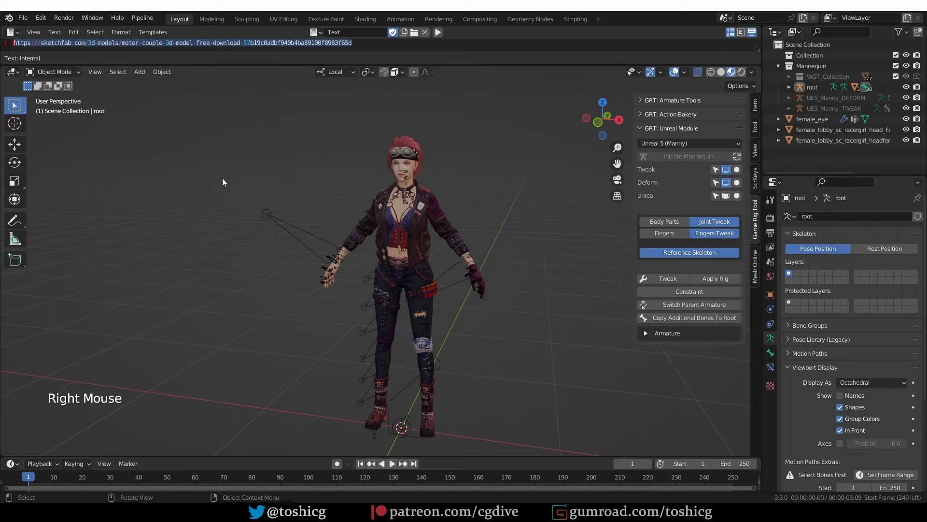
click(143, 18)
mouse_move(154, 50)
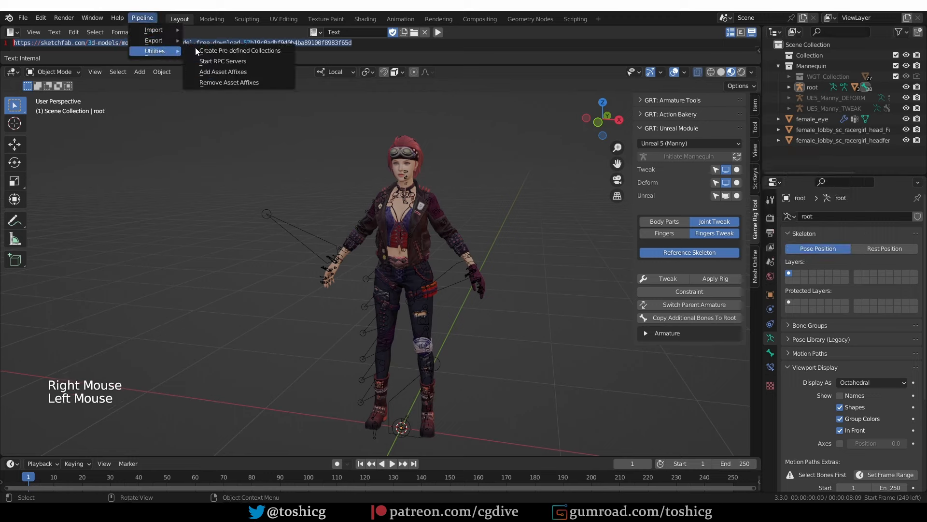
click(261, 53)
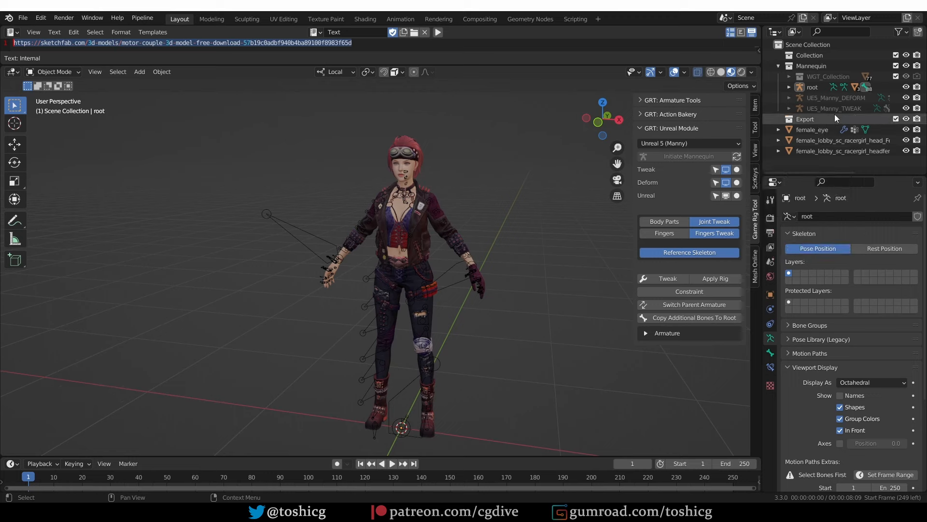
Select the character meshes together with the root armature and move them all into the Export collection
scroll(415, 182, up, 2)
mouse_move(375, 175)
middle_down()
mouse_move(416, 182)
mouse_move(389, 186)
middle_up()
click(419, 189)
shift+click(472, 345)
middle_drag(472, 344, 483, 328)
shift+middle_drag(483, 329, 478, 300)
scroll(479, 299, down, 2)
middle_drag(479, 300, 474, 286)
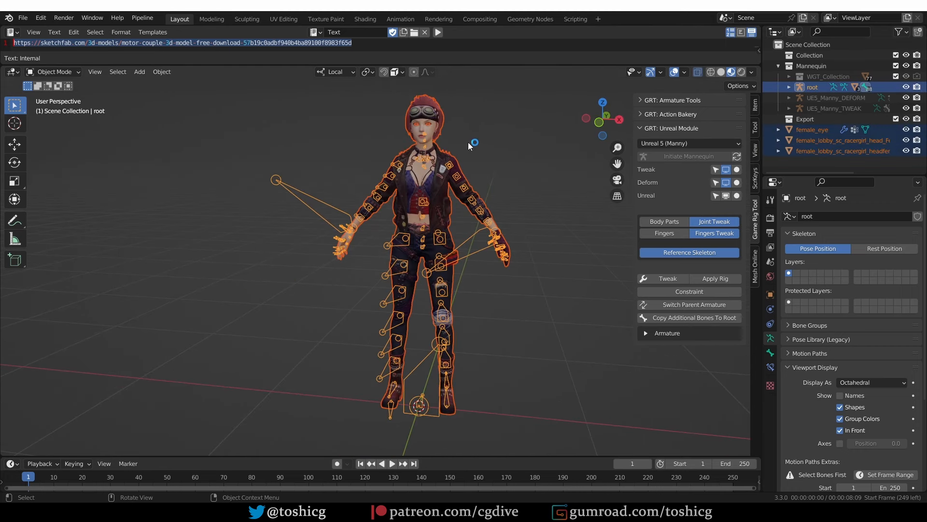
key(m)
click(437, 176)
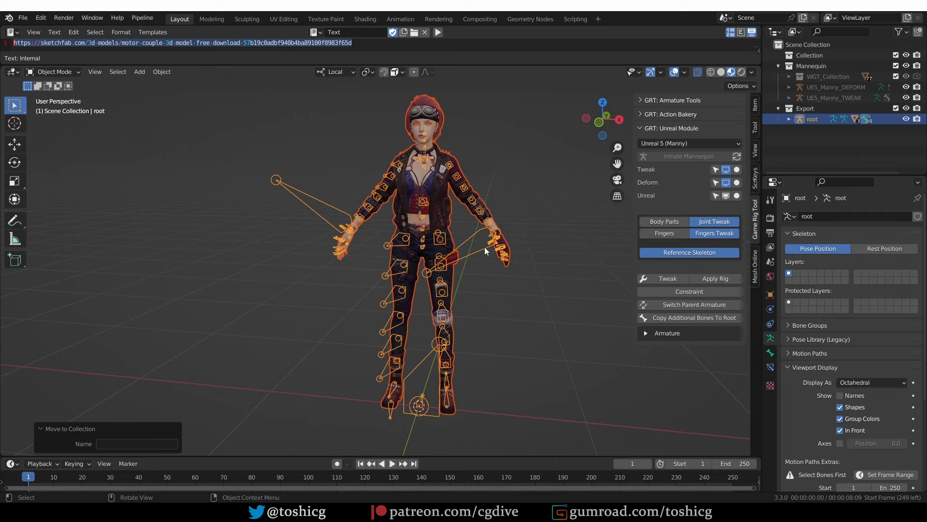
Check the root's transform values and enable Launch FBX Import UI in Send to Unreal's import settings
double_click(756, 106)
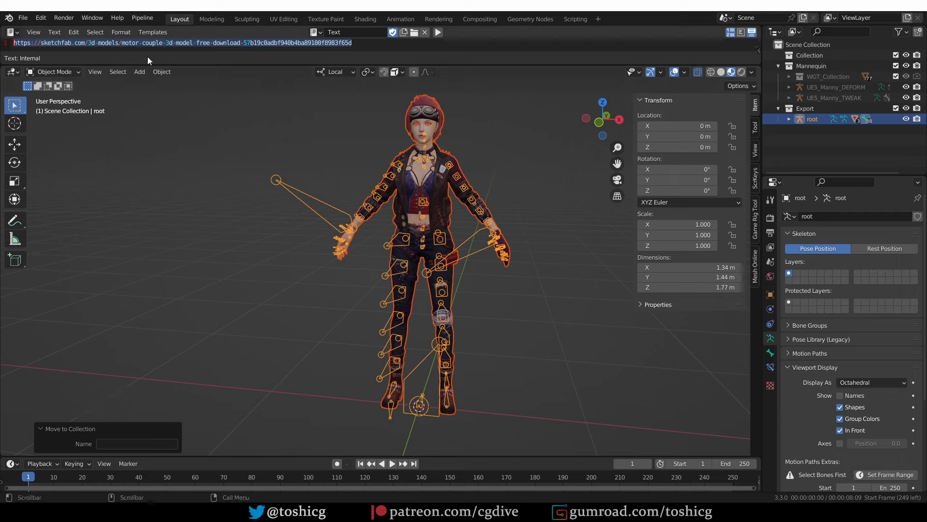
click(263, 303)
click(144, 17)
mouse_move(159, 43)
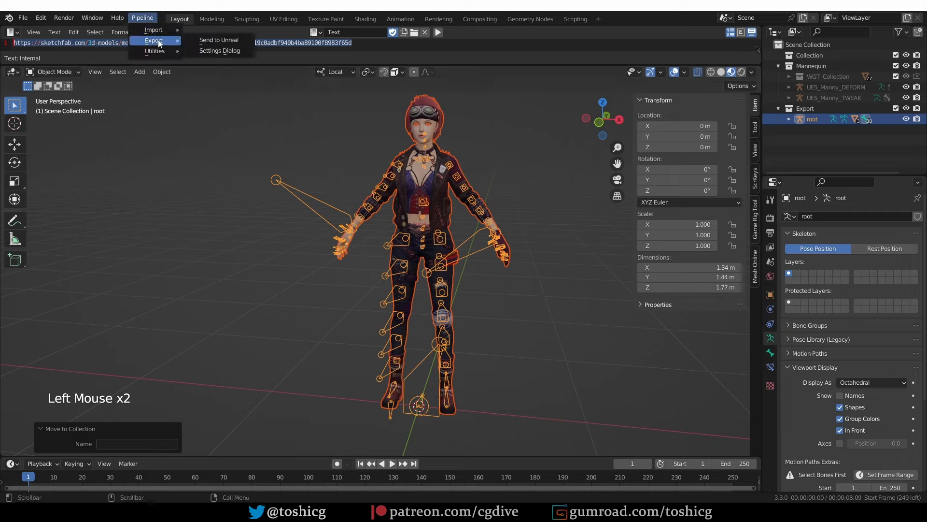
click(232, 51)
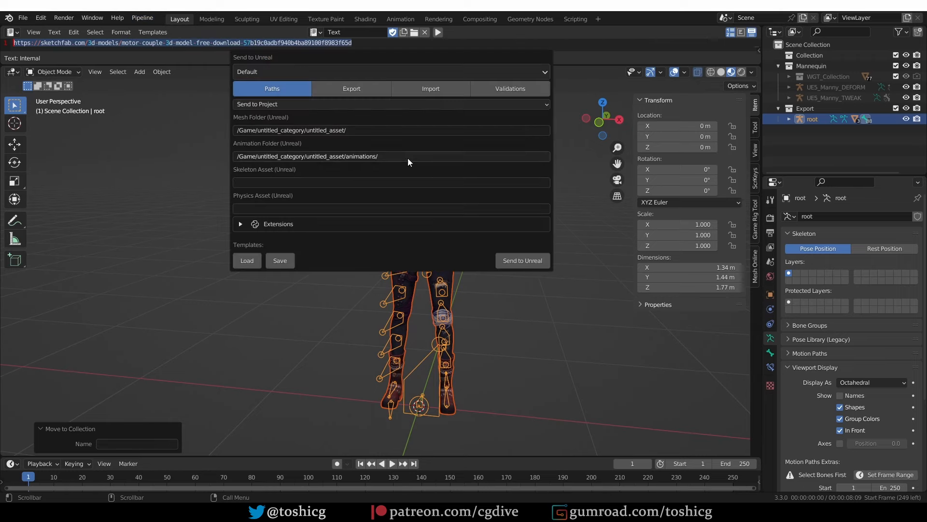
click(434, 89)
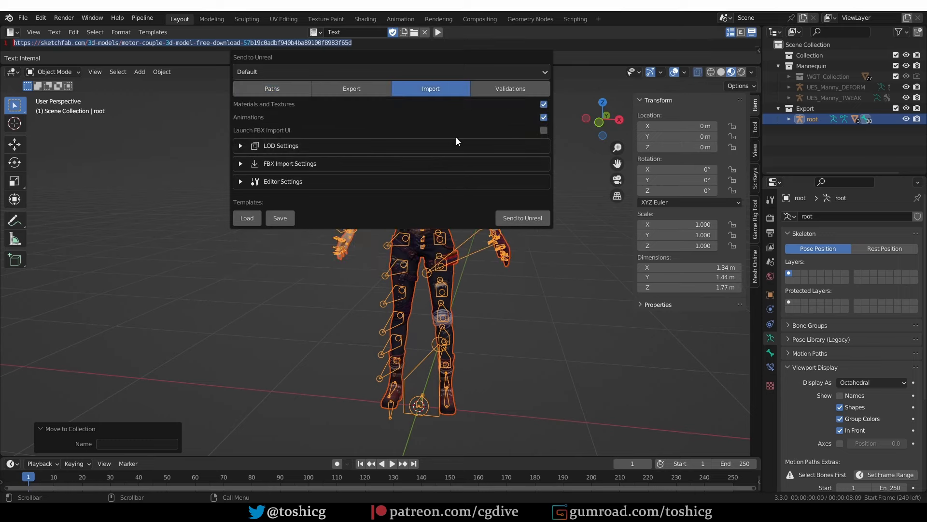
click(543, 131)
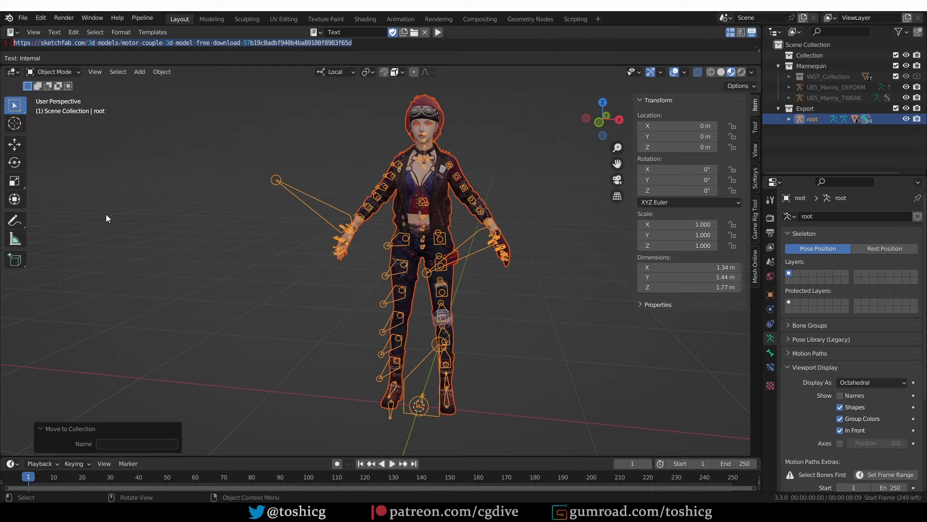
Examine the FBX Import Settings available in Send to Unreal's import options
click(143, 18)
mouse_move(154, 37)
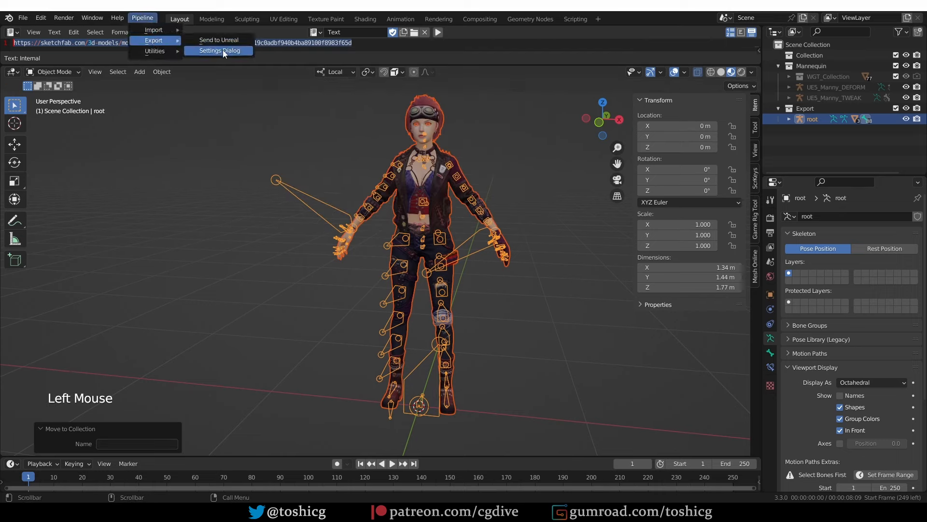
click(222, 51)
click(245, 162)
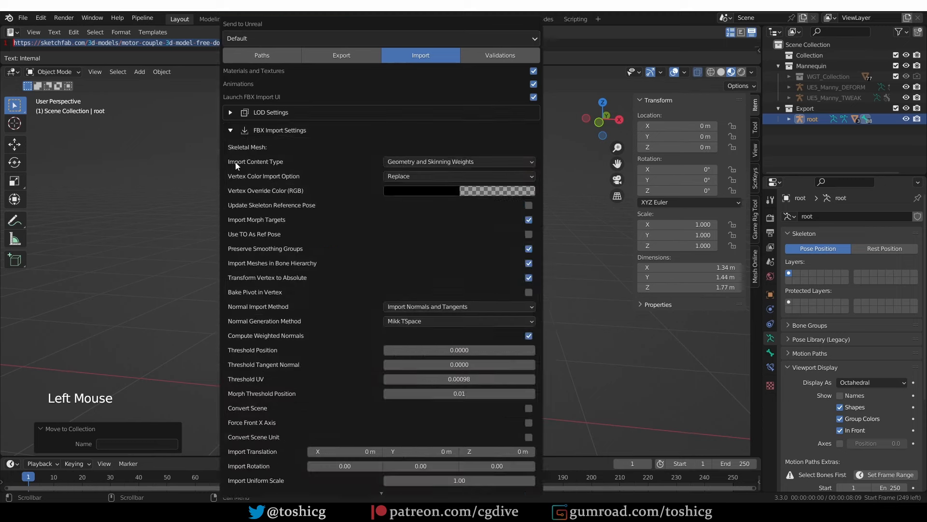
scroll(326, 344, down, 15)
scroll(278, 106, up, 10)
click(263, 120)
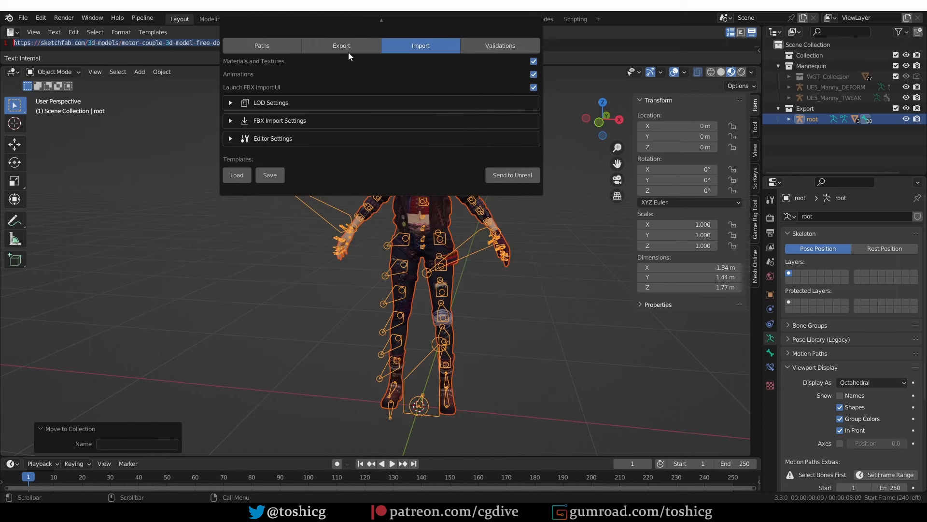
Enable Combine child meshes in Send to Unreal's export extensions and expand the root armature to inspect its child meshes
click(344, 45)
click(308, 108)
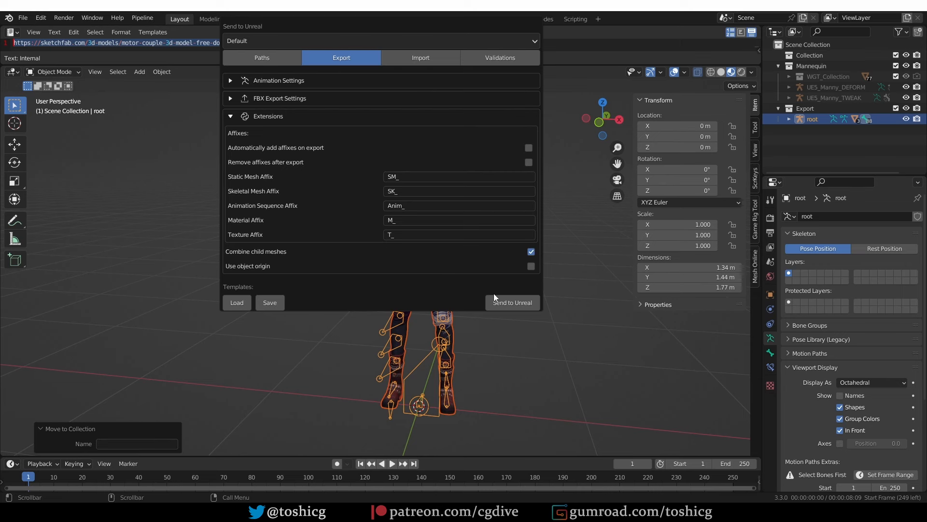
click(788, 121)
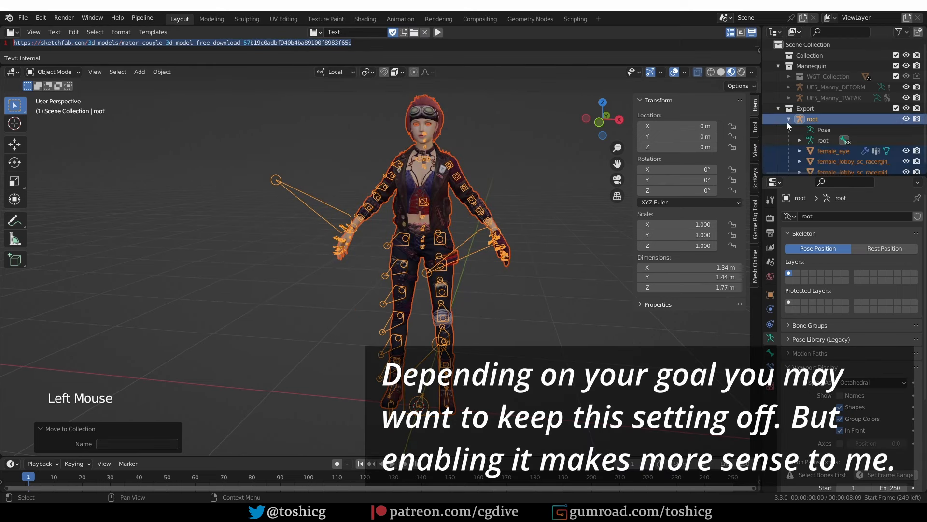
scroll(822, 152, down, 1)
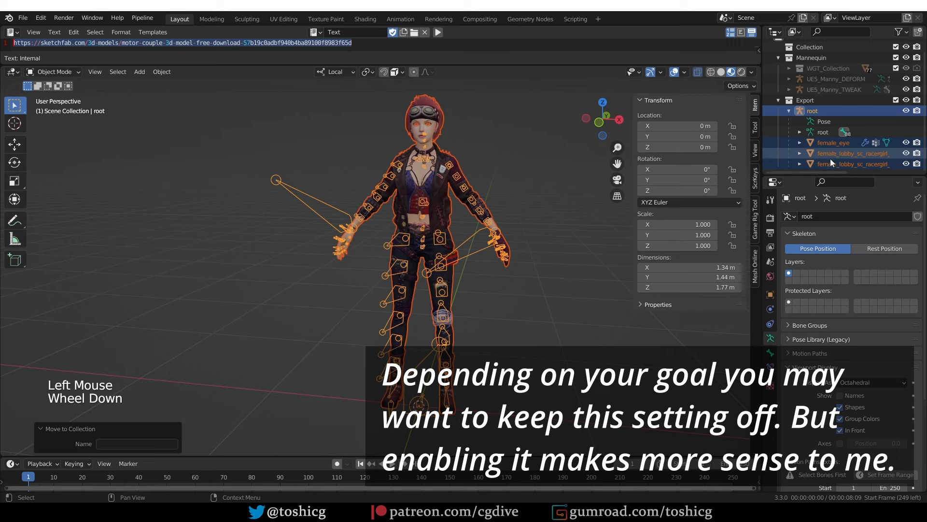
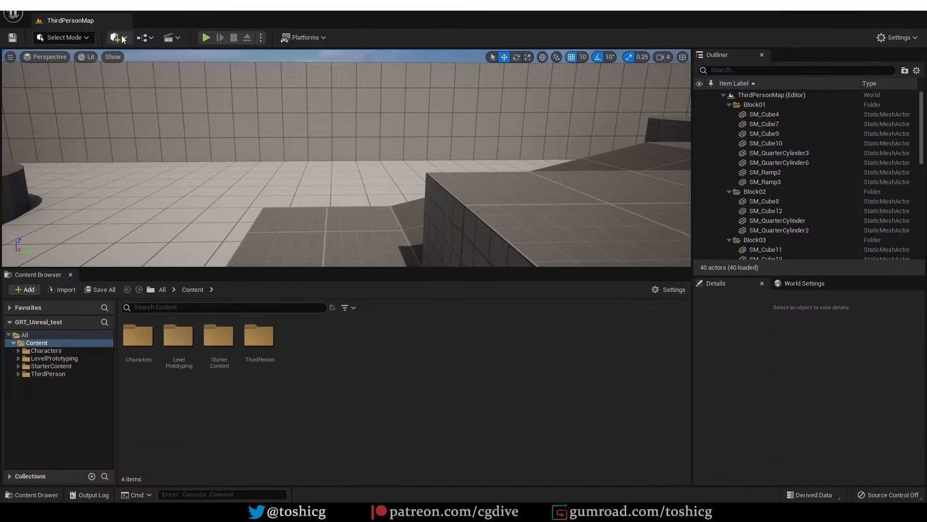
Enable Python remote execution in the project settings, searching for "remote", and close the settings
click(63, 12)
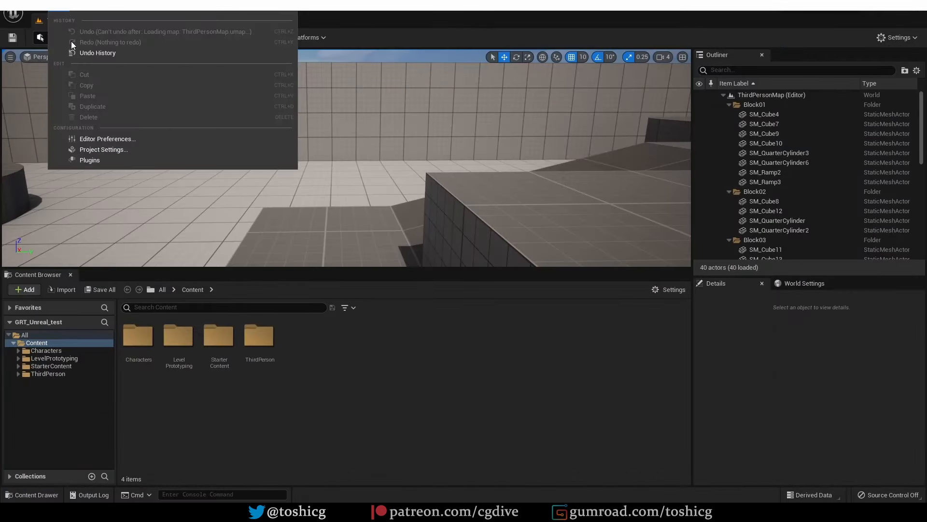
click(143, 148)
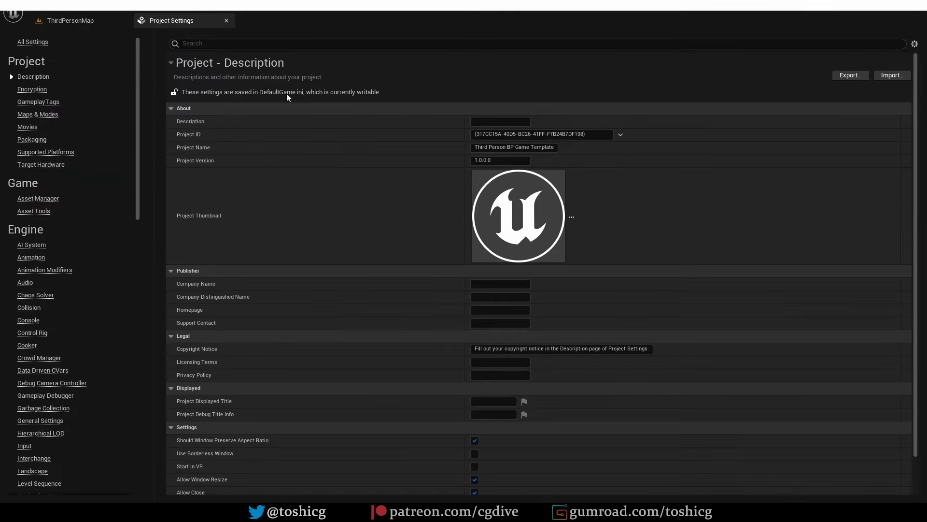
click(271, 45)
text(remote)
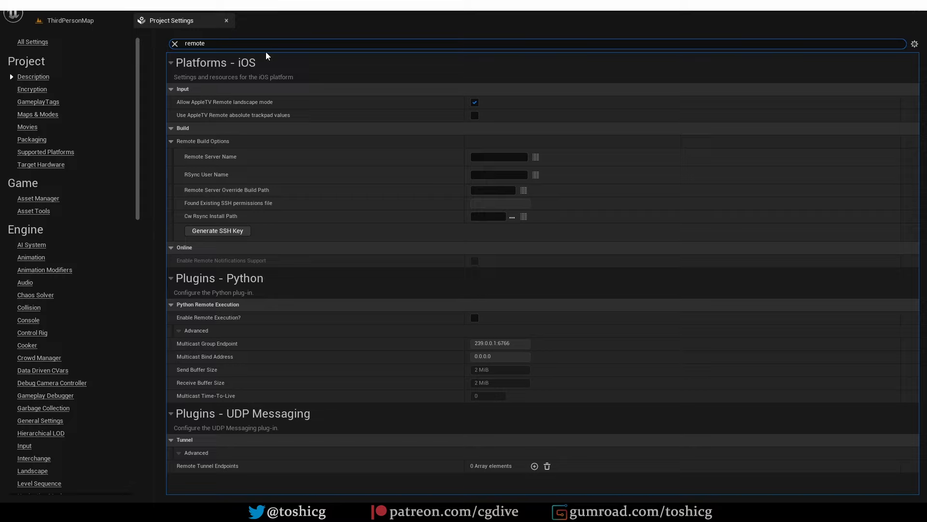
key(ctrl+a)
click(184, 318)
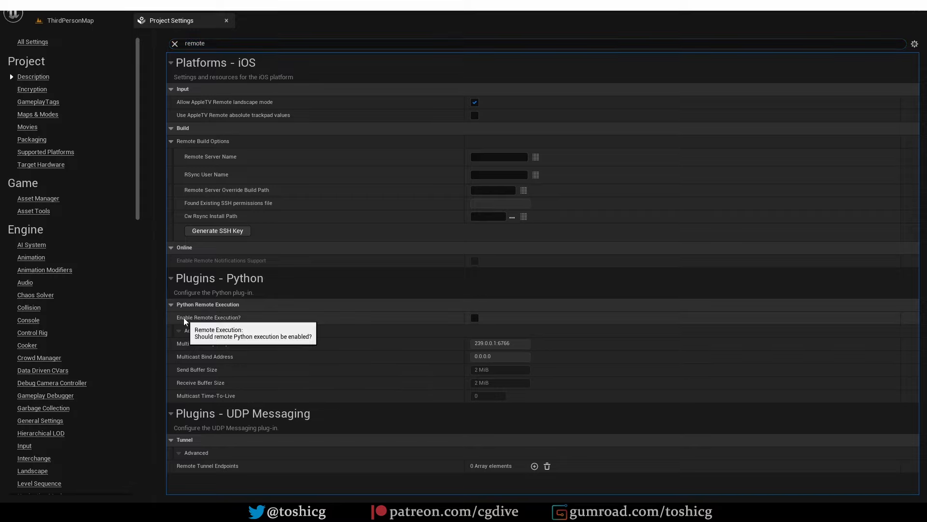
click(475, 318)
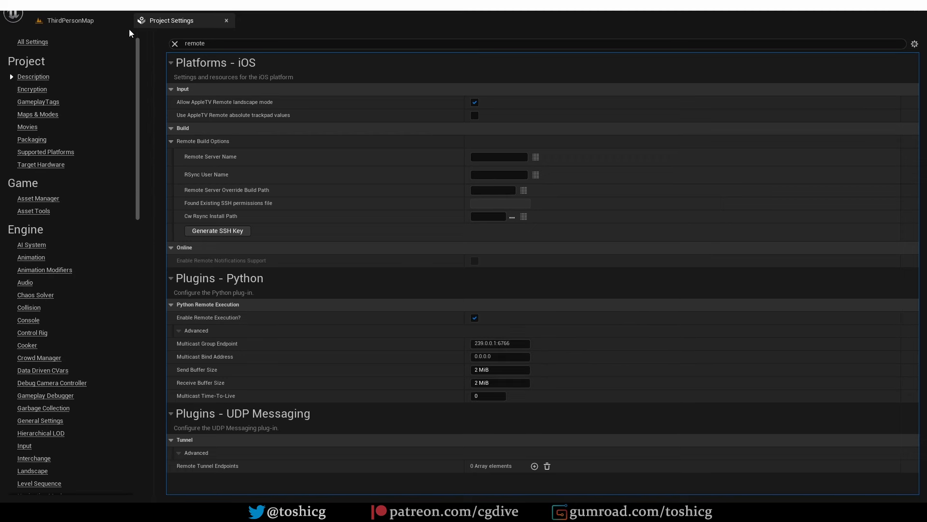
middle_click(157, 23)
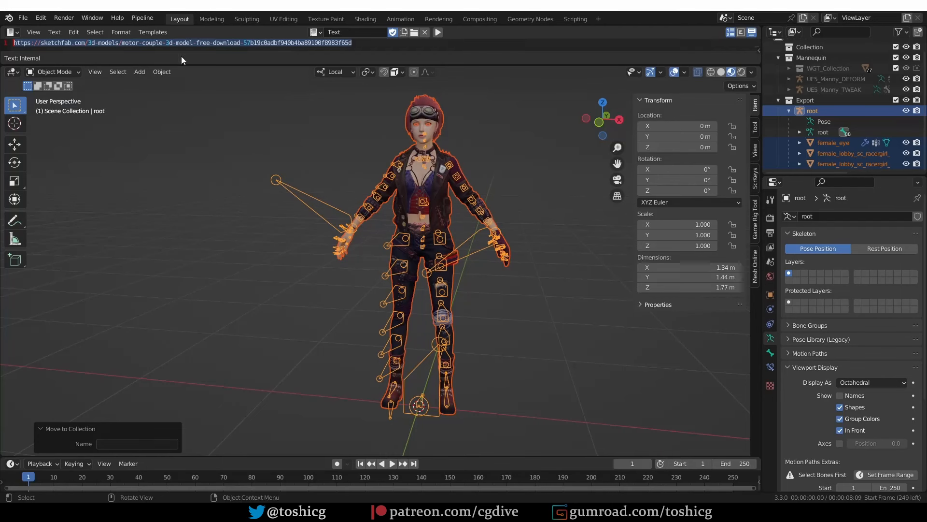
Switch to Blender, export the character with Send to Unreal, allow Blender private-network access through the firewall, and return to Unreal
click(142, 18)
mouse_move(154, 50)
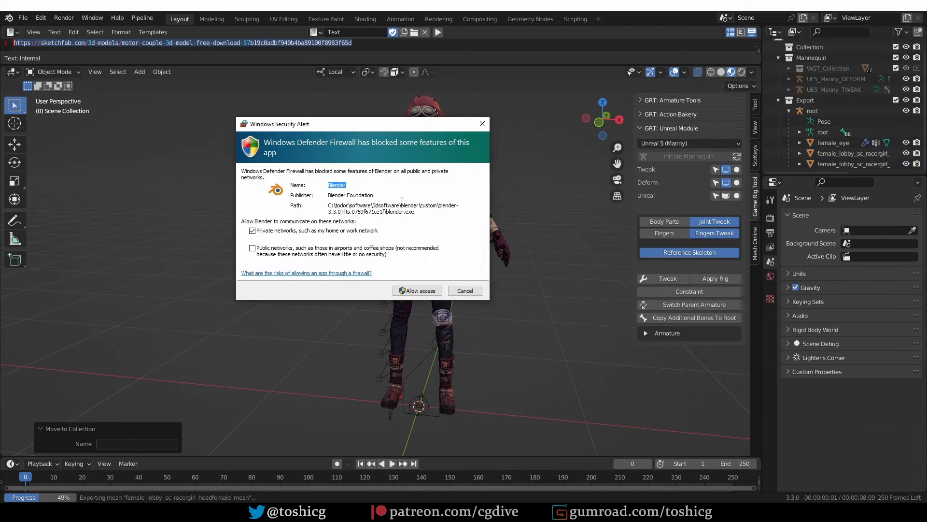
click(418, 291)
mouse_move(319, 513)
click(341, 472)
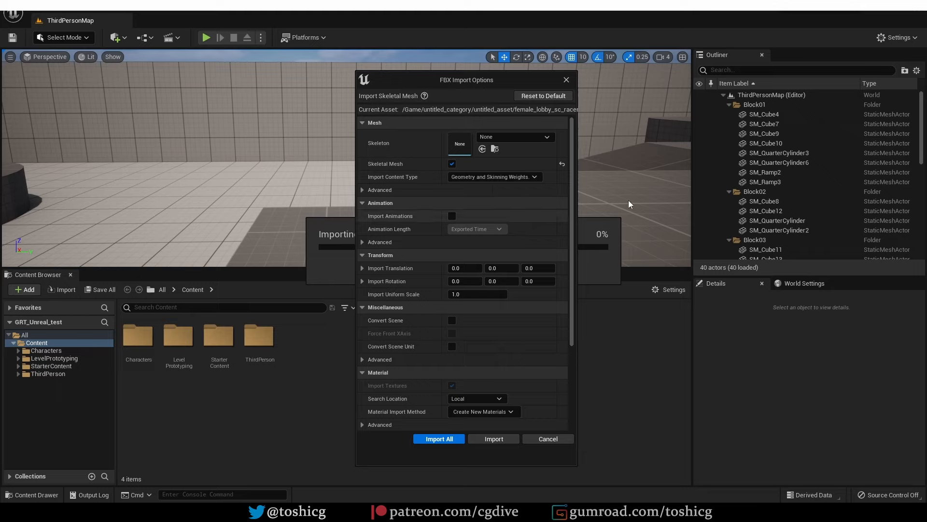
Import all the FBX content using the SK_Mannequin skeleton and open the untitled_asset folder inside untitled_category
click(513, 137)
click(432, 169)
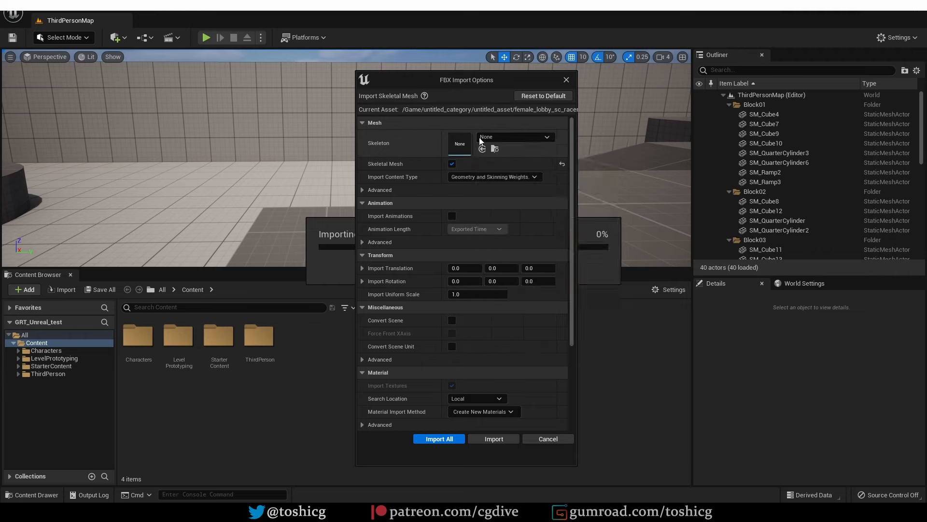
click(484, 138)
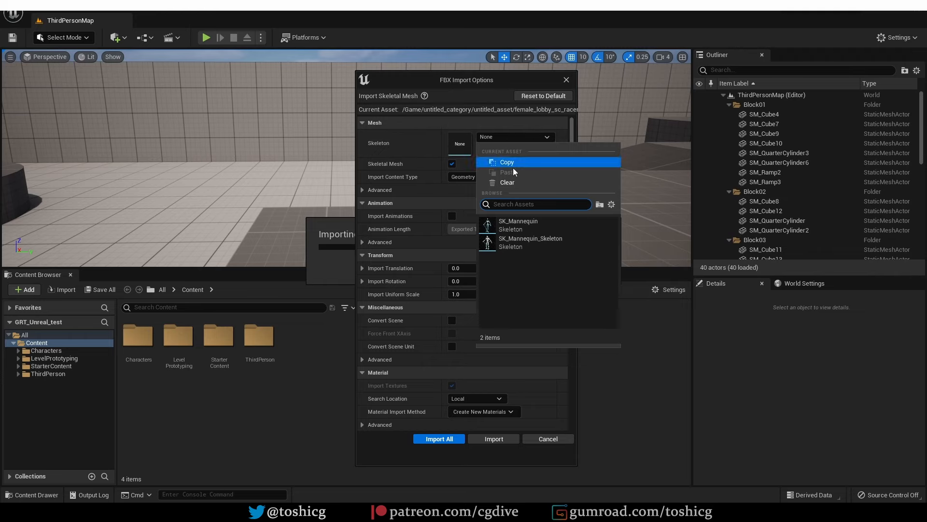
click(537, 225)
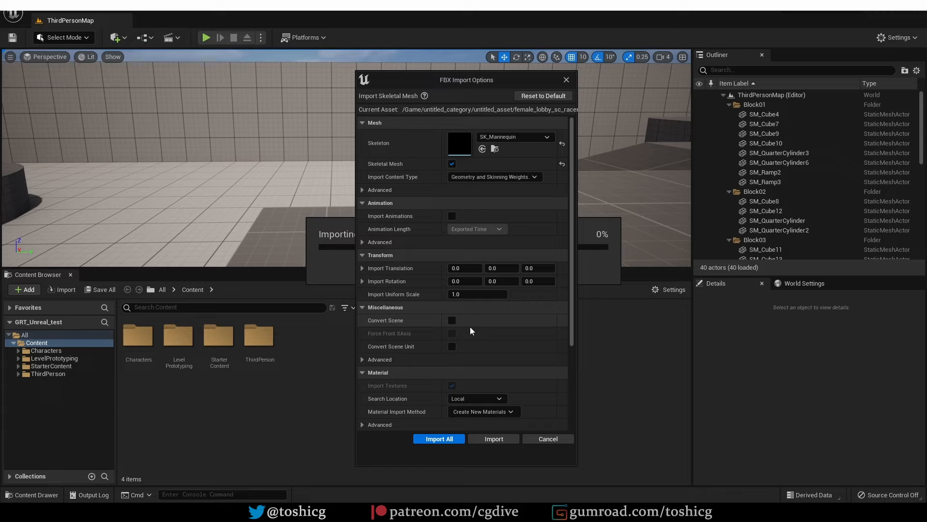
click(442, 439)
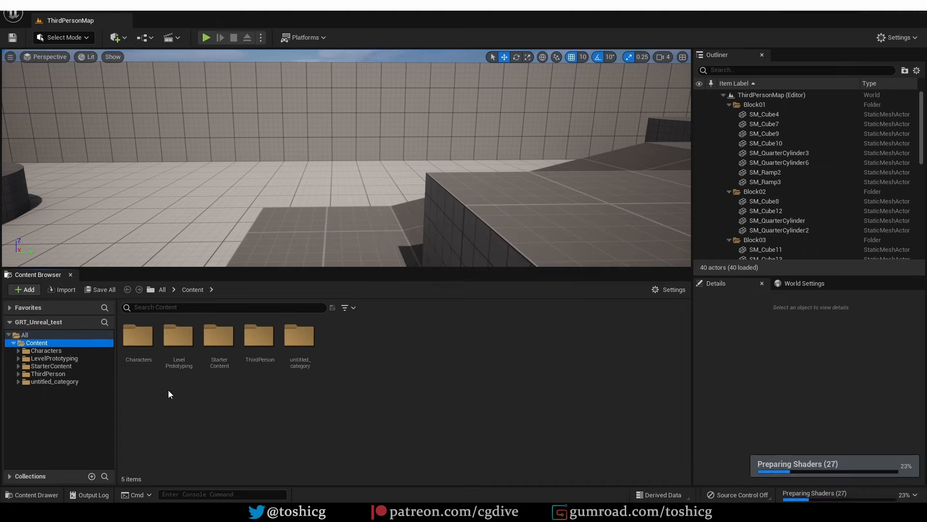
click(17, 381)
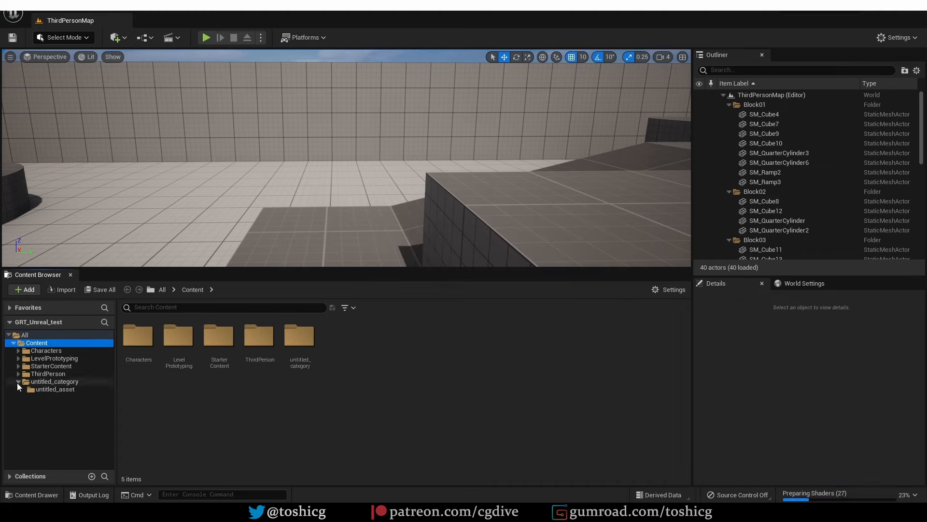
click(66, 389)
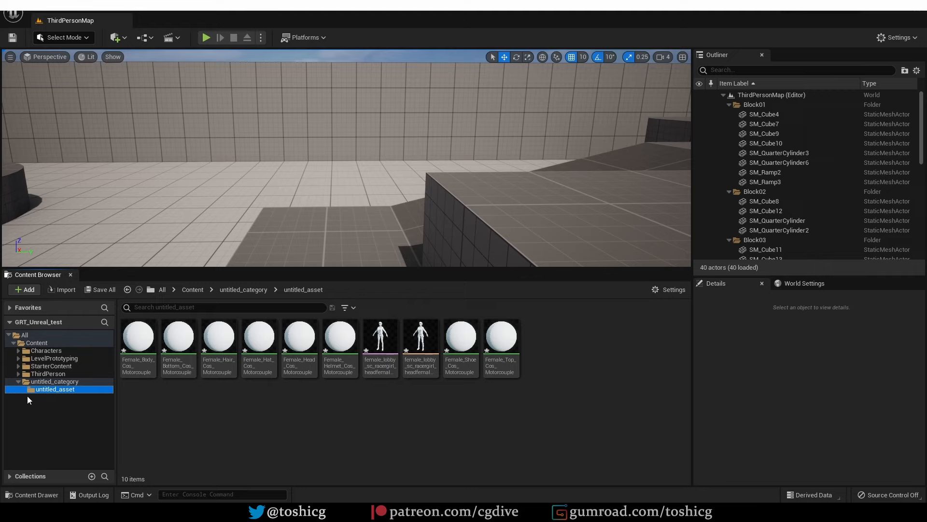
Open the BP_ThirdPersonCharacter blueprint and set its Mesh component's skeletal mesh to female_lobby_sc_racergirl_headfemale_mesh
click(19, 373)
click(48, 381)
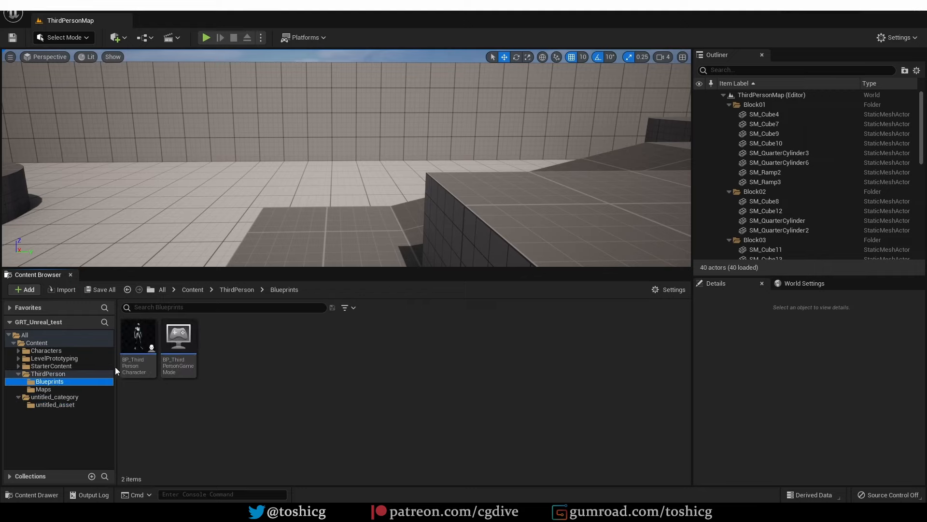
double_click(136, 350)
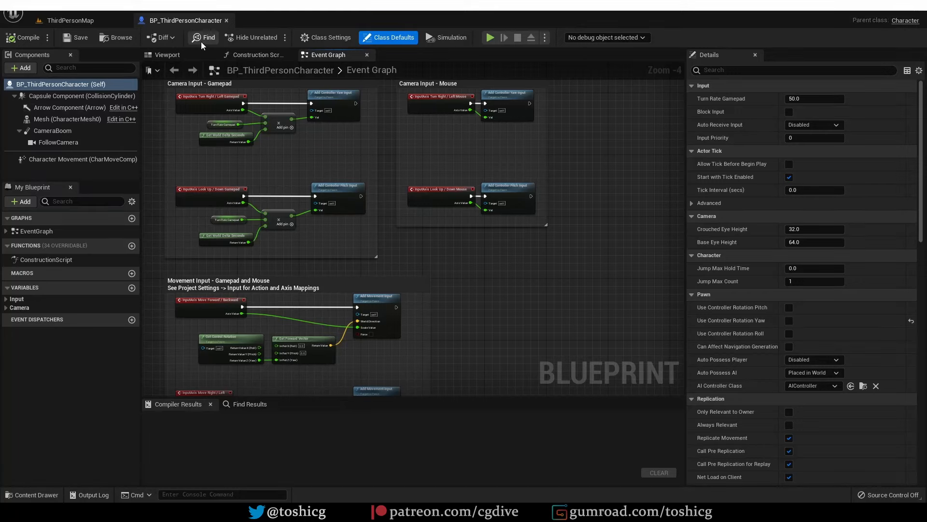
click(179, 55)
click(67, 119)
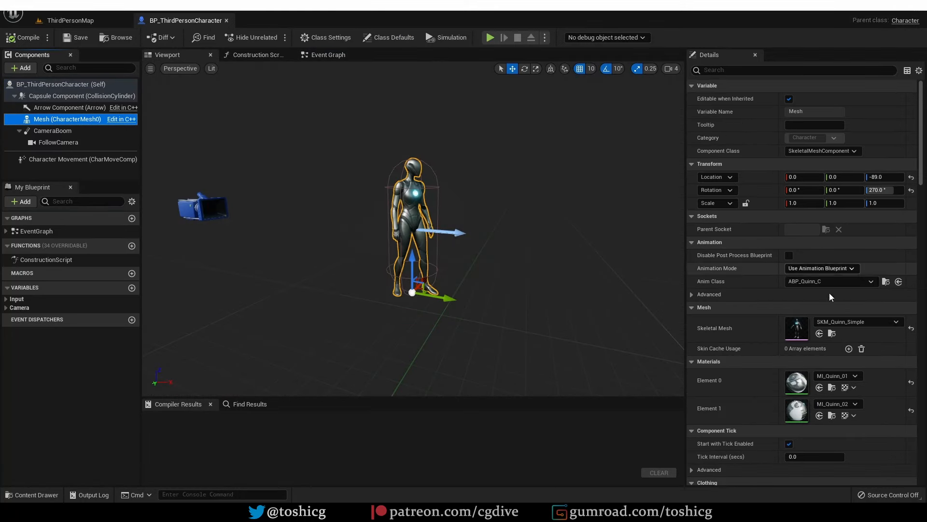
click(860, 323)
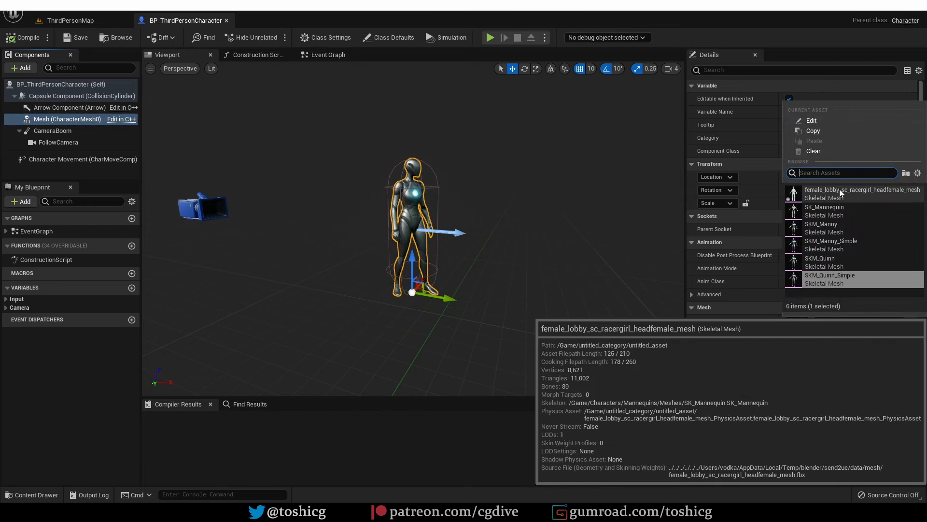
click(859, 192)
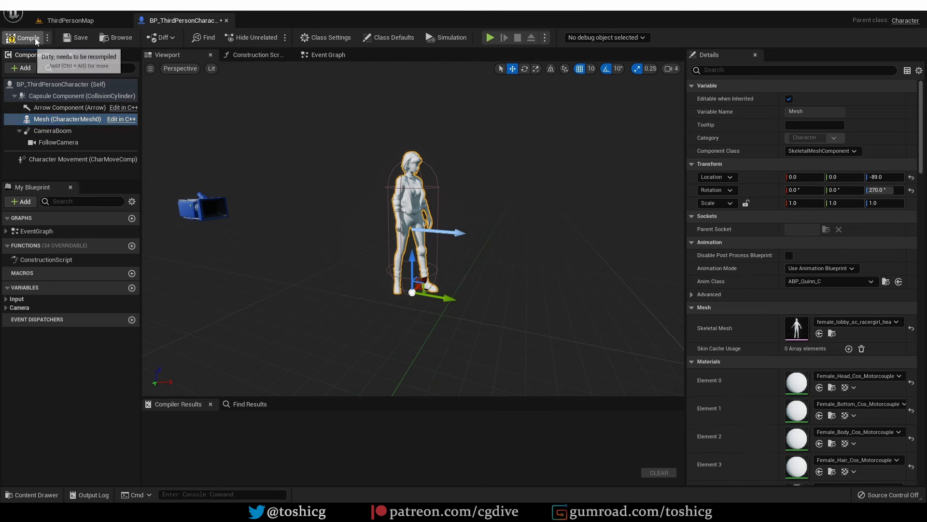
Play-test ThirdPersonMap by running the character around the level to check its animation, and end the play session
click(70, 21)
click(206, 38)
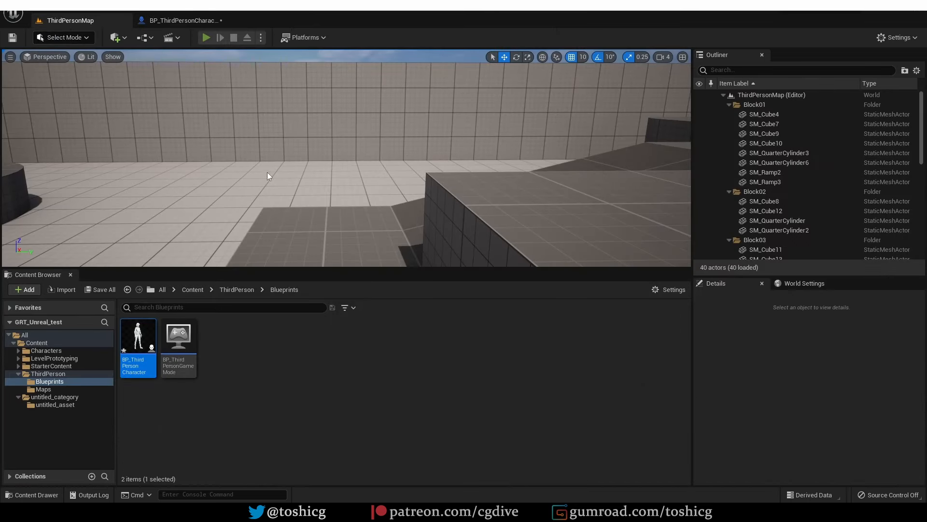
click(261, 149)
key(w)
key(a)
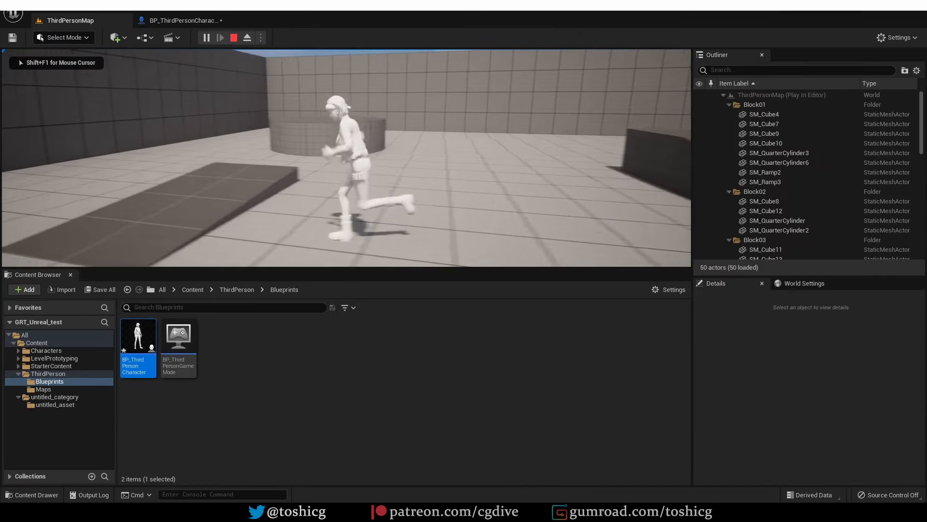
key(w)
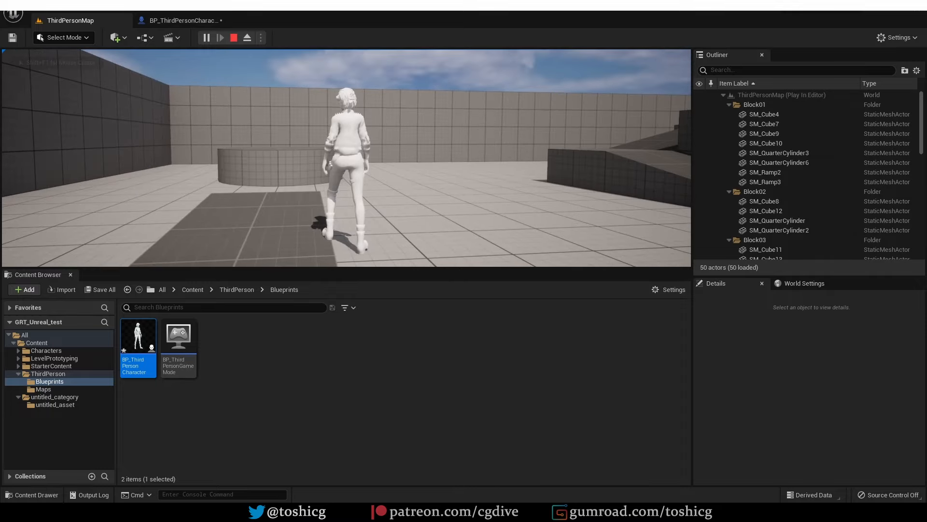
key(d)
key(w)
key(w)
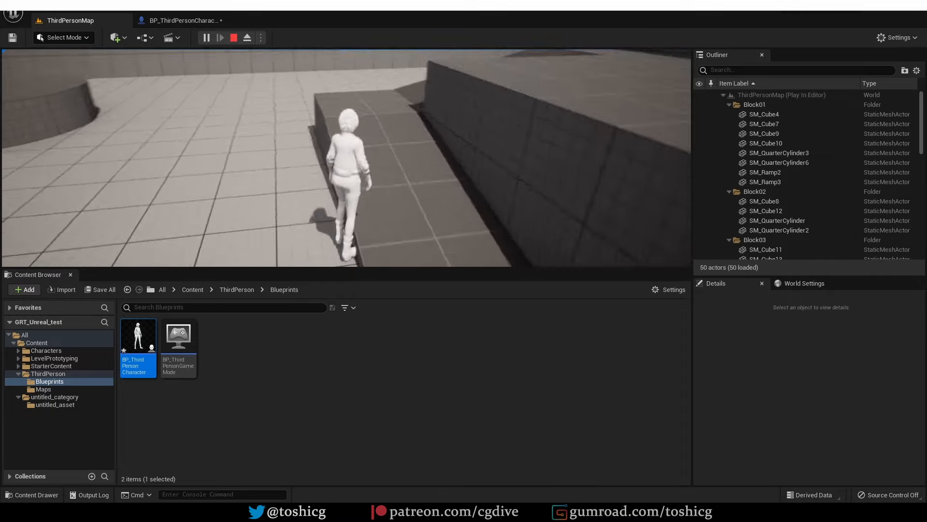
key(d)
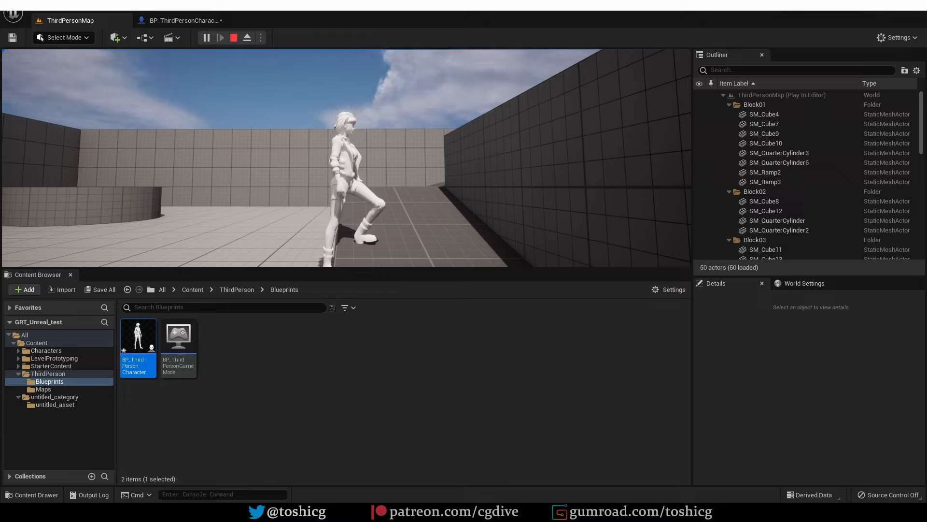
key(Escape)
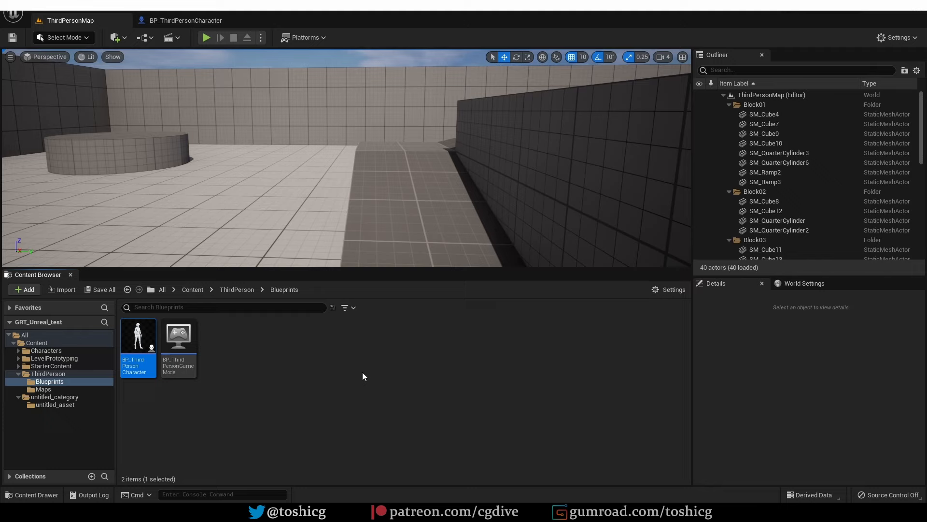
Create a folder named Biker inside the Characters folder
click(61, 406)
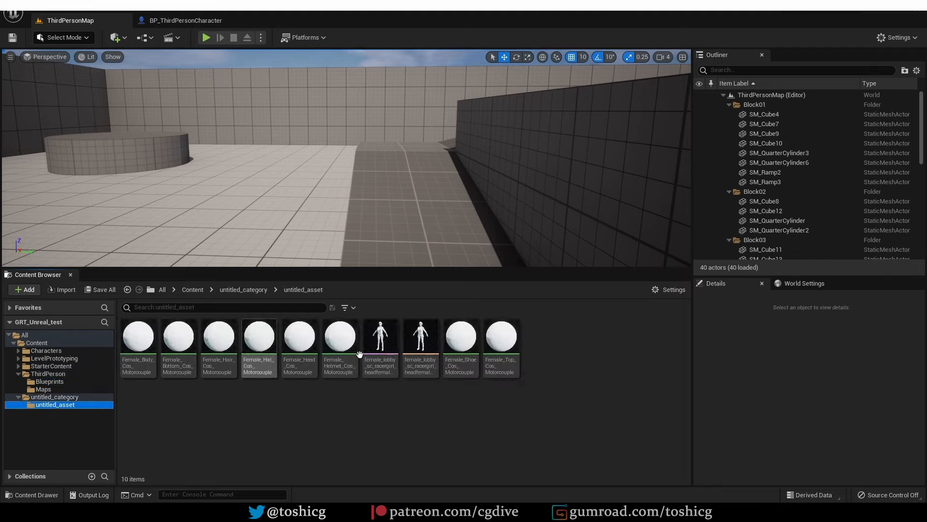
click(18, 351)
click(63, 349)
right_click(234, 407)
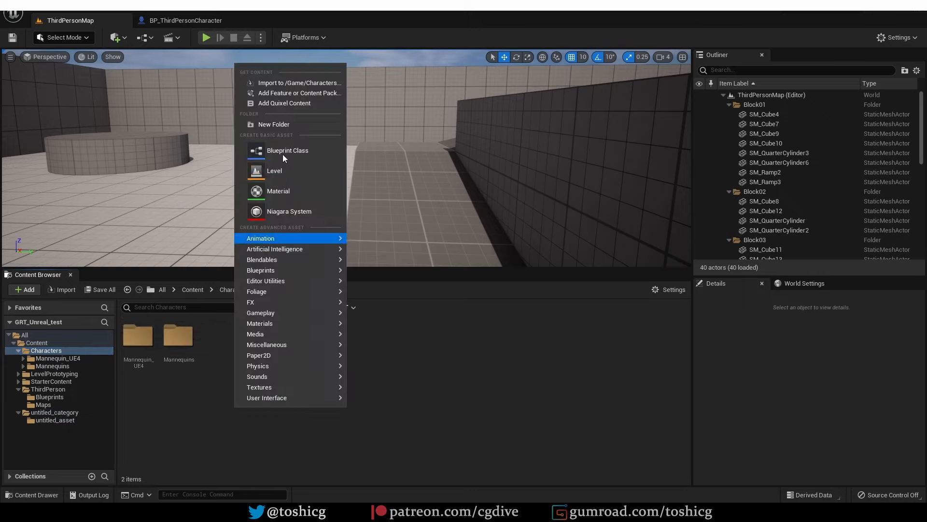
click(282, 124)
text(Biker)
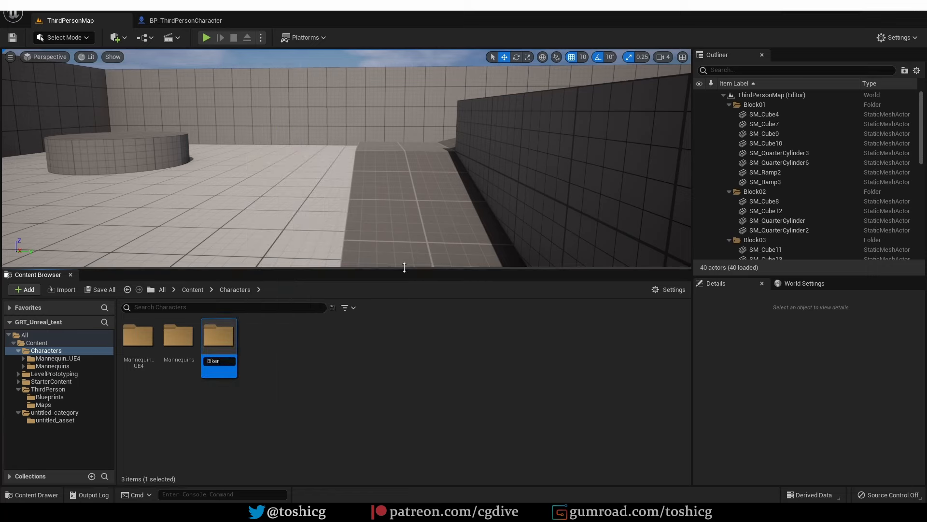
key(Return)
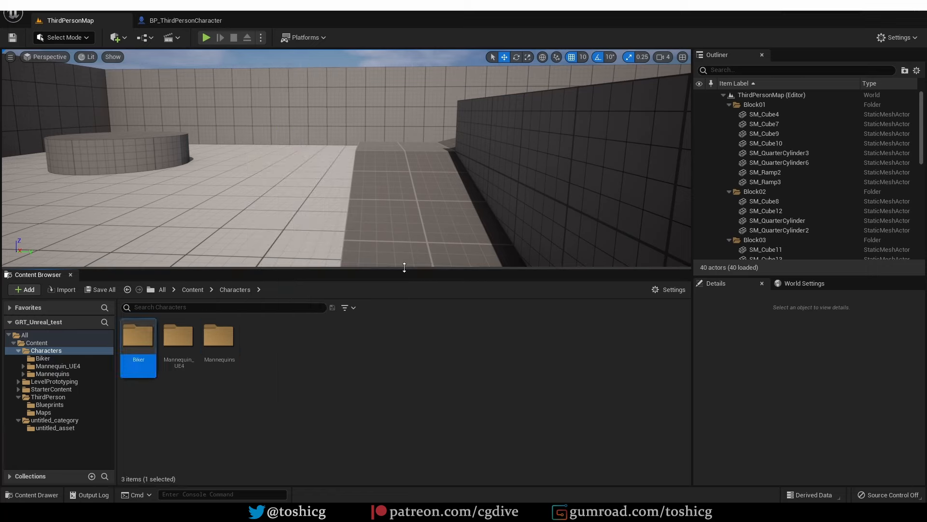
Select every asset in the untitled_asset folder and move them all into the Biker folder under Characters
click(55, 428)
shift+click(502, 345)
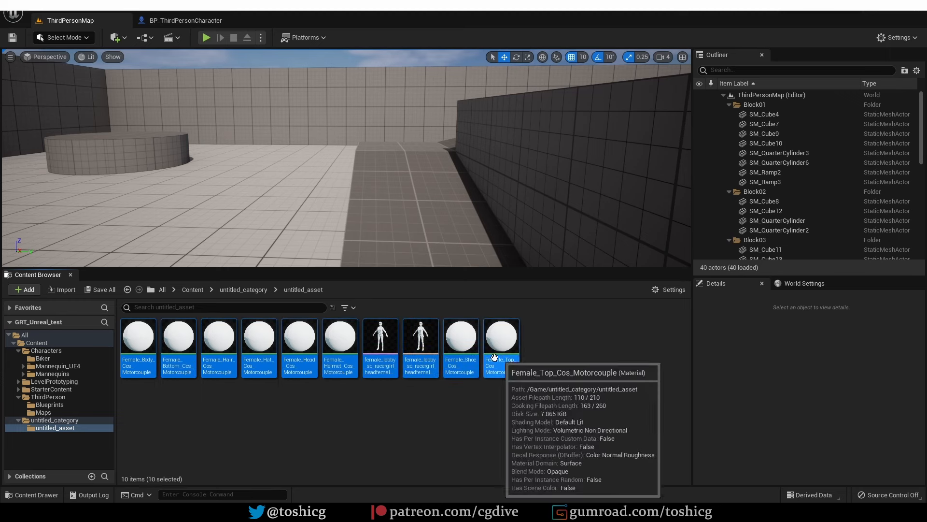
drag(502, 346, 68, 360)
click(94, 377)
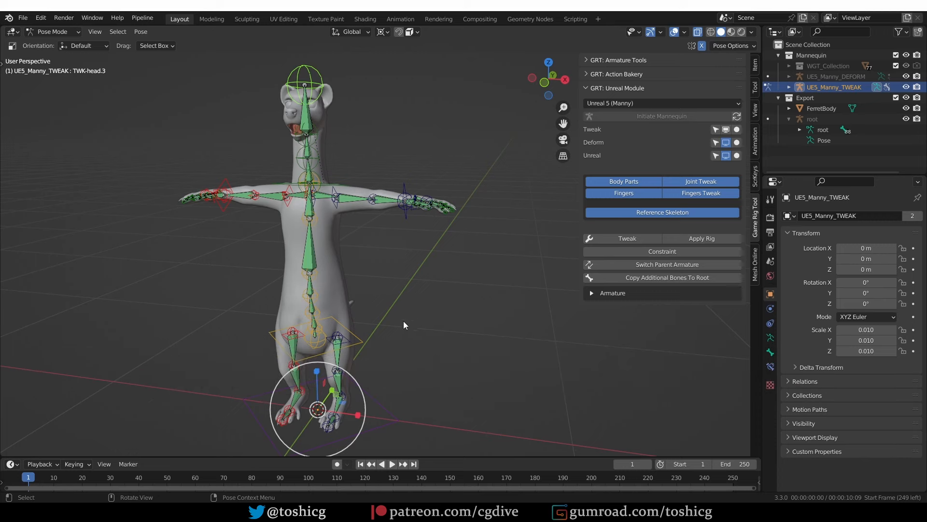
click(358, 343)
key(g)
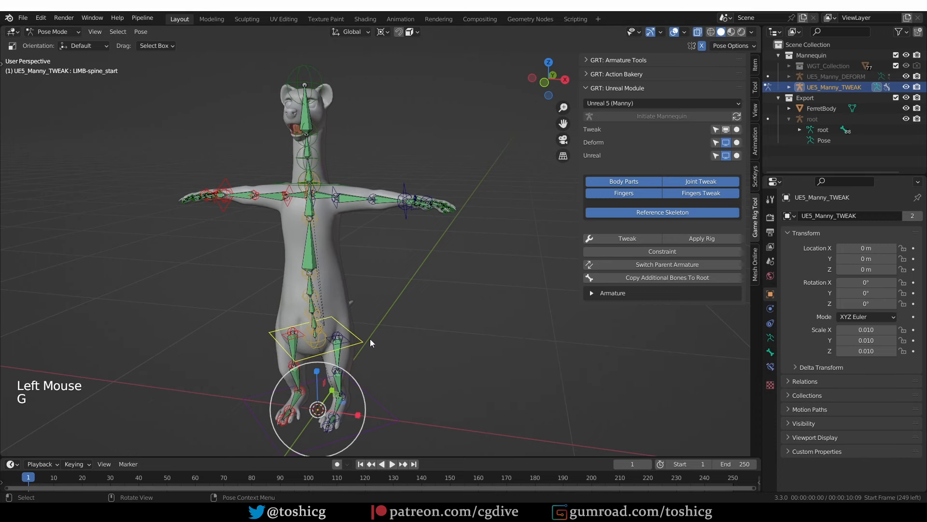
click(367, 202)
click(372, 197)
key(g)
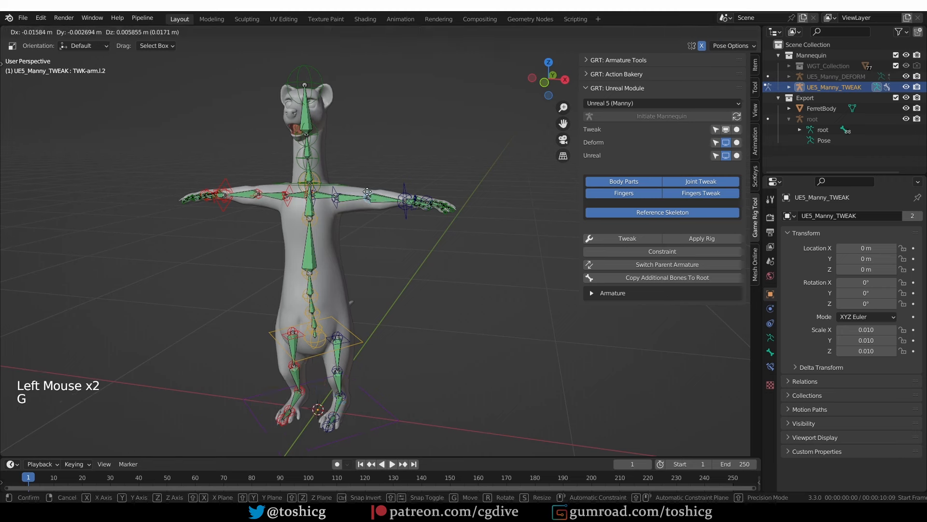
key(Escape)
Examine the placement of the left hand and finger bones against the ferret mesh
middle_click(411, 237)
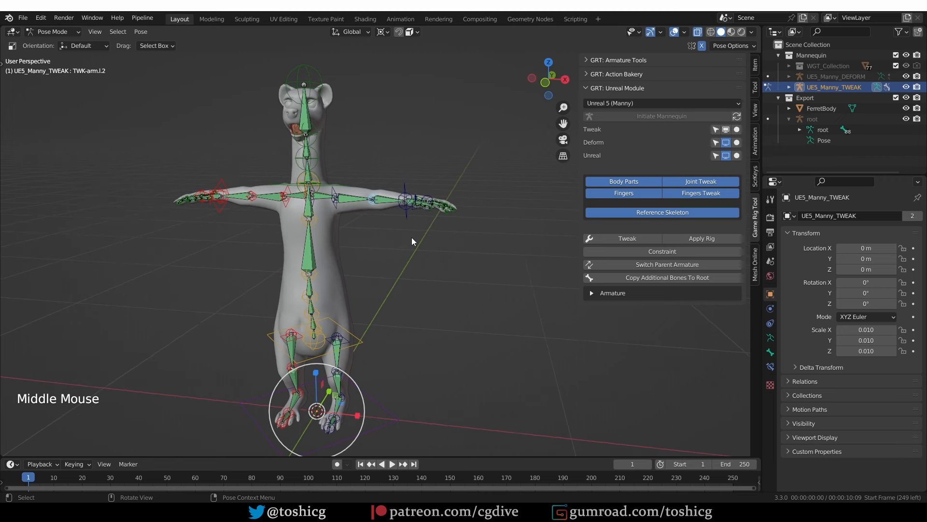
middle_drag(411, 236, 407, 288)
scroll(326, 287, up, 2)
scroll(462, 247, up, 1)
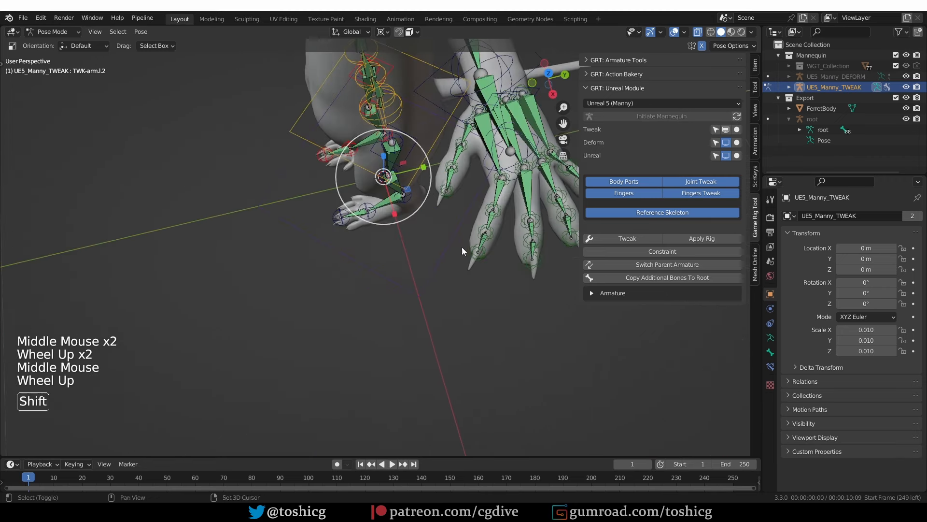
shift+middle_drag(462, 247, 473, 166)
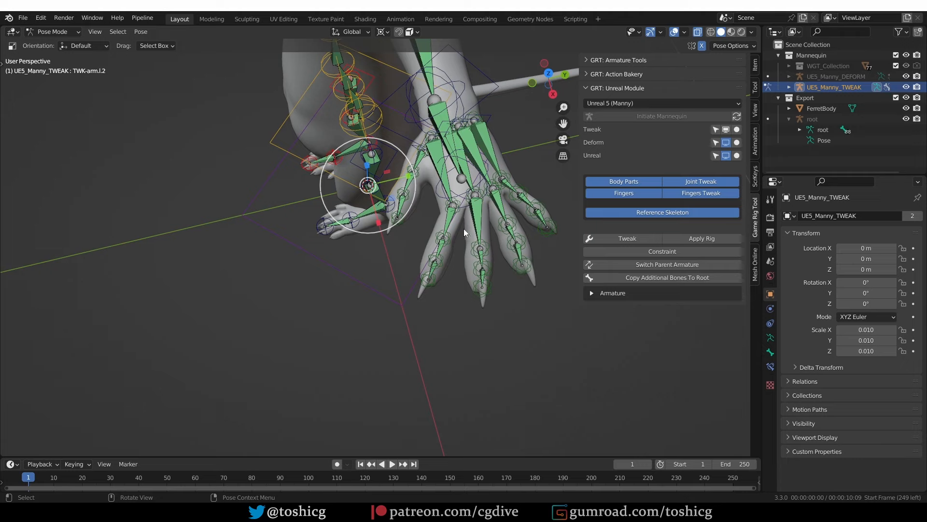
In the right side view, nudge the left knee tweak bone TWK-leg.l.1 inside the ferret's leg
middle_drag(375, 357, 352, 193)
scroll(353, 193, down, 1)
shift+middle_drag(352, 194, 373, 207)
scroll(337, 166, down, 1)
scroll(349, 324, up, 1)
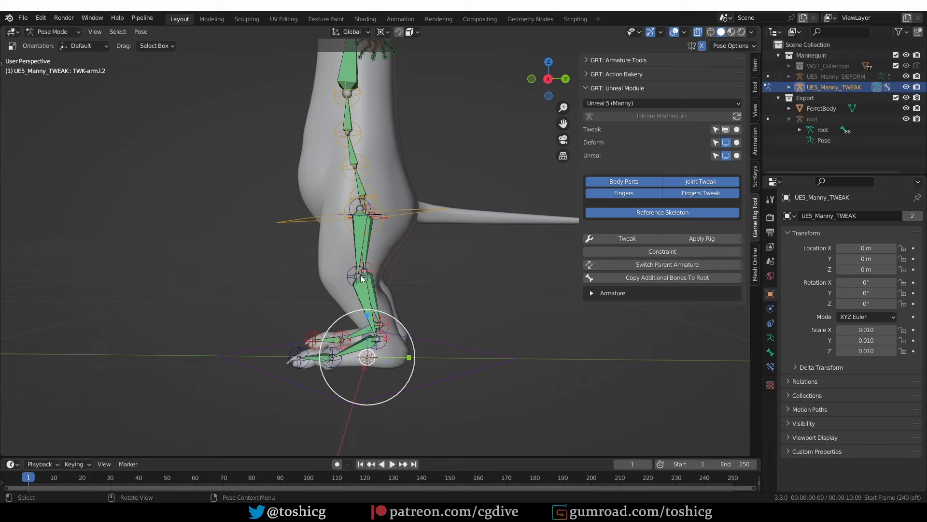
middle_drag(360, 275, 350, 282)
key(KP_3)
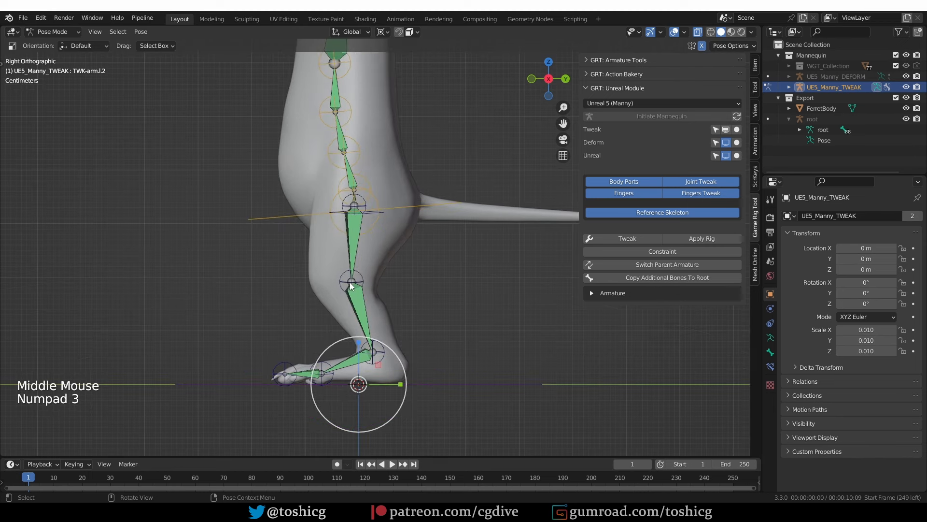
click(359, 286)
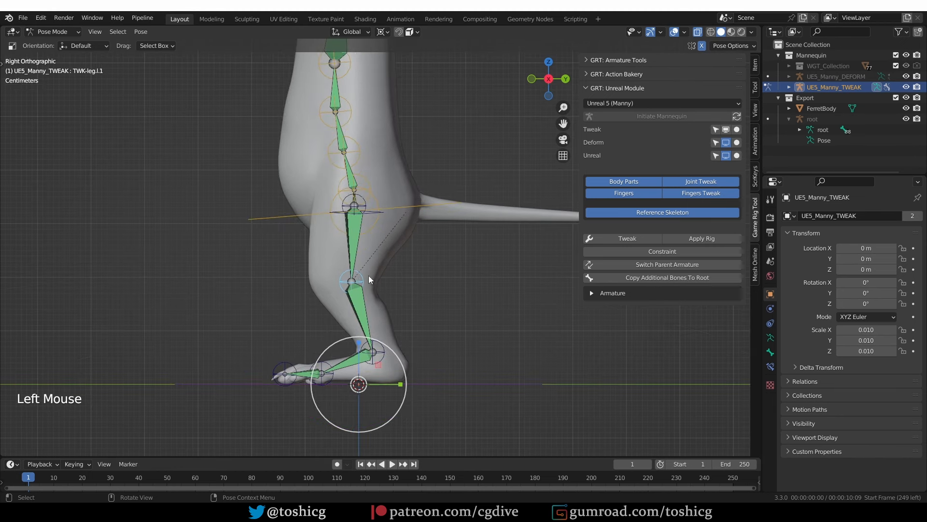
key(g)
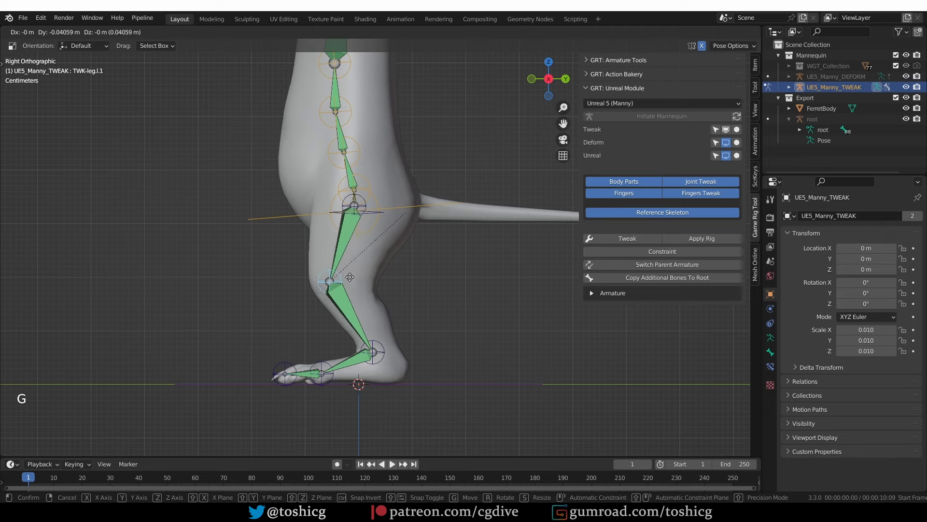
key(g)
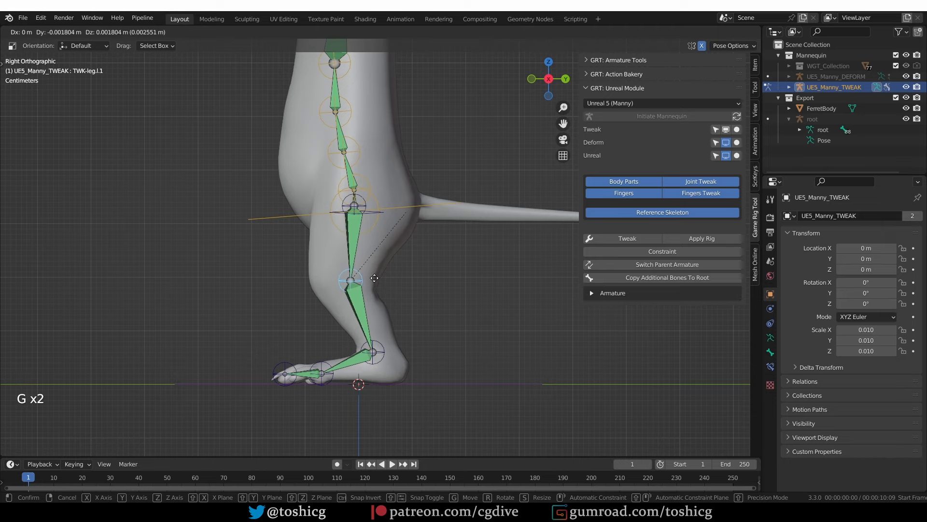
click(371, 277)
Apply the tweaked rig and isolate the UE5_Manny_DEFORM armature in the viewport
scroll(424, 284, down, 1)
middle_drag(364, 269, 437, 277)
middle_drag(437, 277, 449, 270)
shift+middle_drag(450, 269, 454, 266)
click(702, 238)
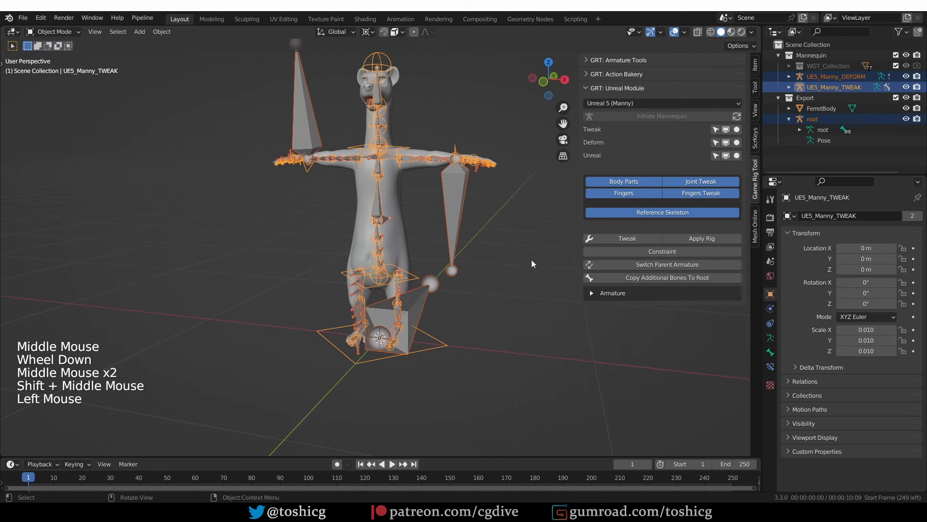
scroll(512, 239, up, 1)
middle_drag(512, 239, 477, 294)
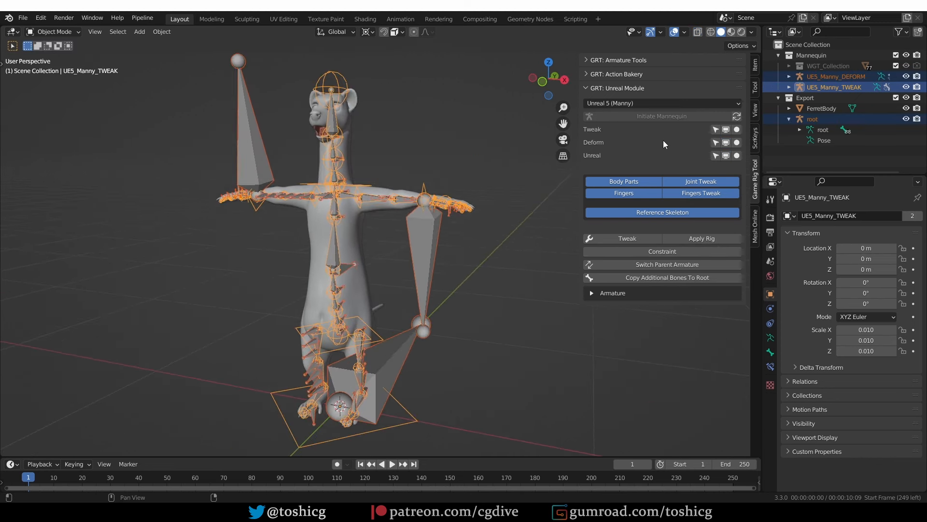
click(737, 143)
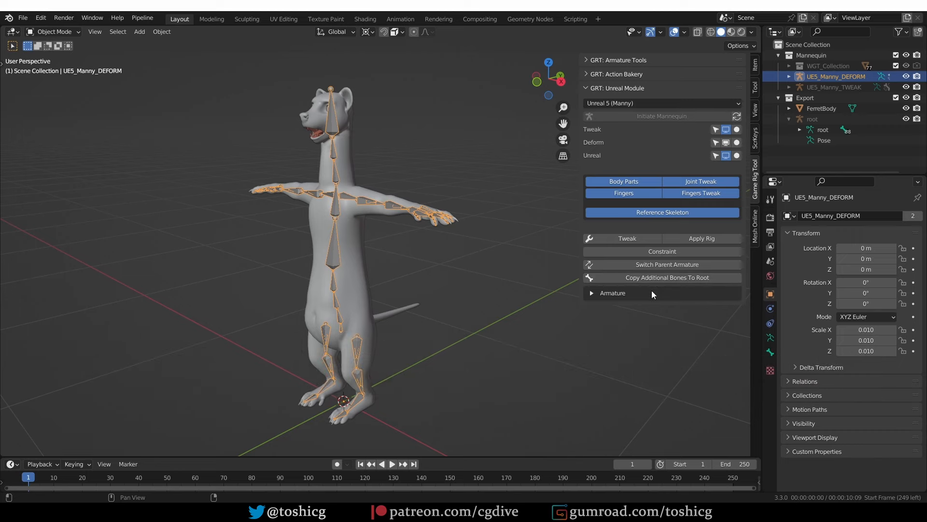
Add a new bone to UE5_Manny_DEFORM in Edit Mode and name it tail
mouse_move(526, 313)
middle_down()
mouse_move(478, 328)
mouse_move(518, 322)
middle_up()
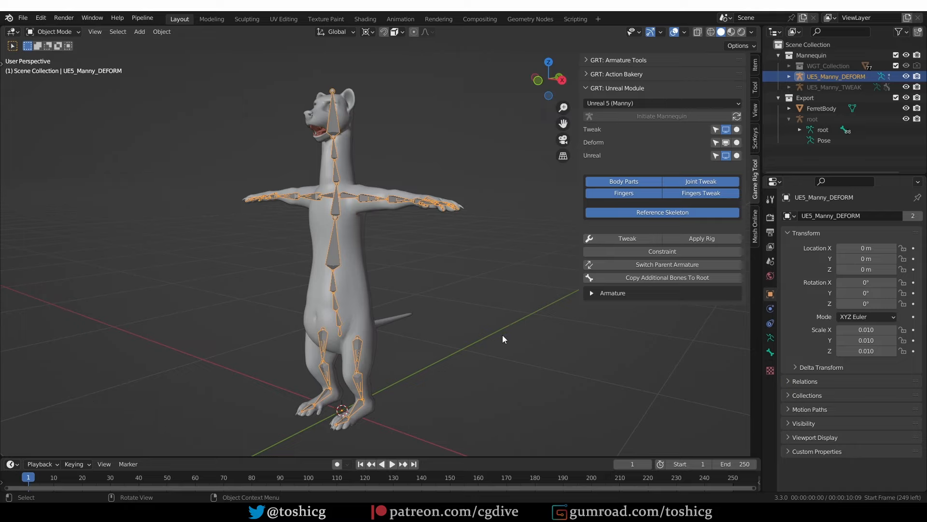
middle_drag(424, 370, 363, 355)
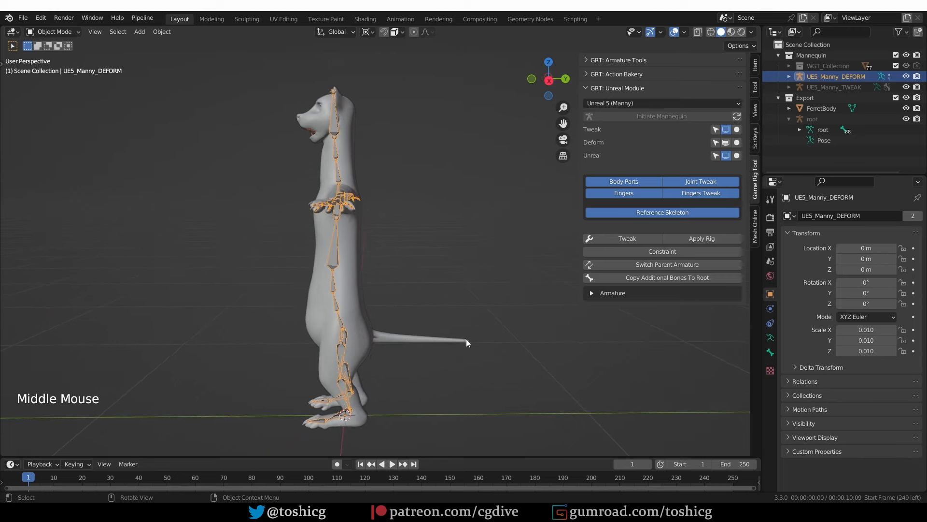
middle_drag(364, 344, 378, 343)
key(Tab)
key(shift+a)
click(371, 354)
key(F2)
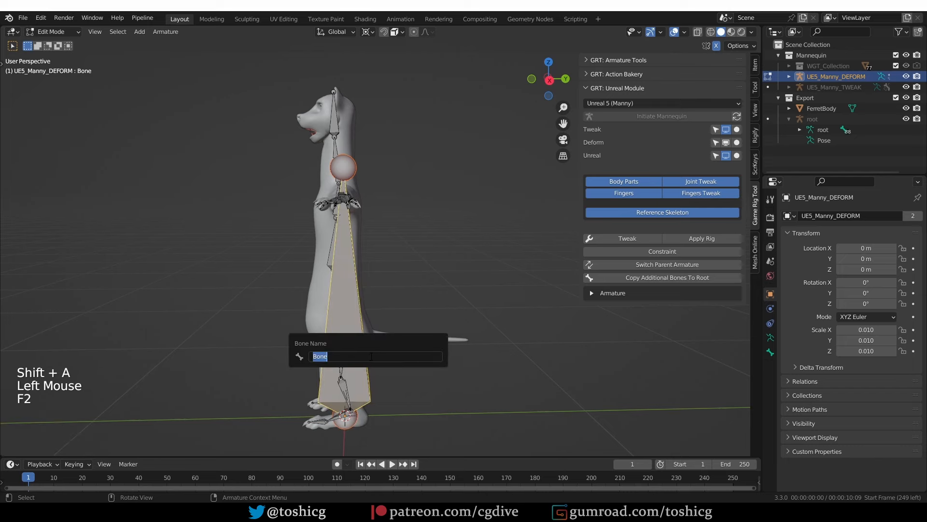
text(tail)
key(Return)
Rotate, move and scale the tail bone in the right side view so it runs along the ferret's tail
key(KP_3)
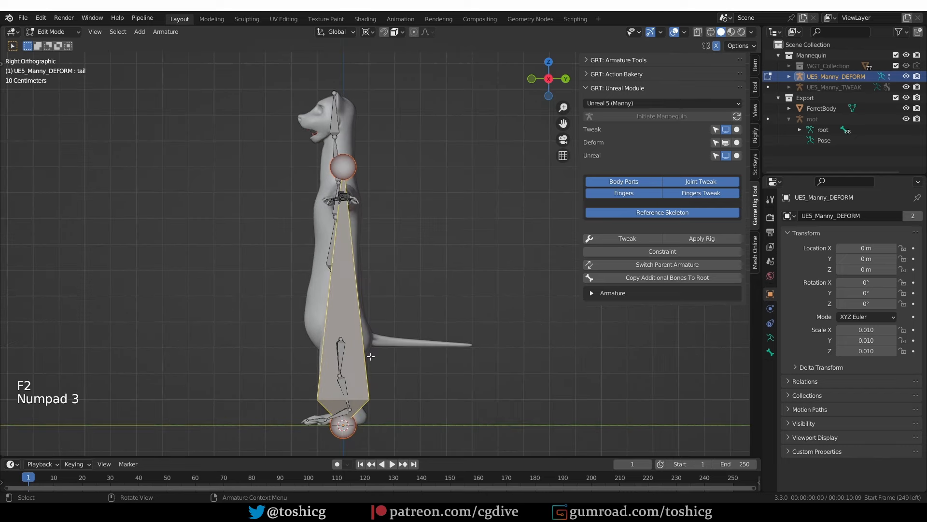
key(r)
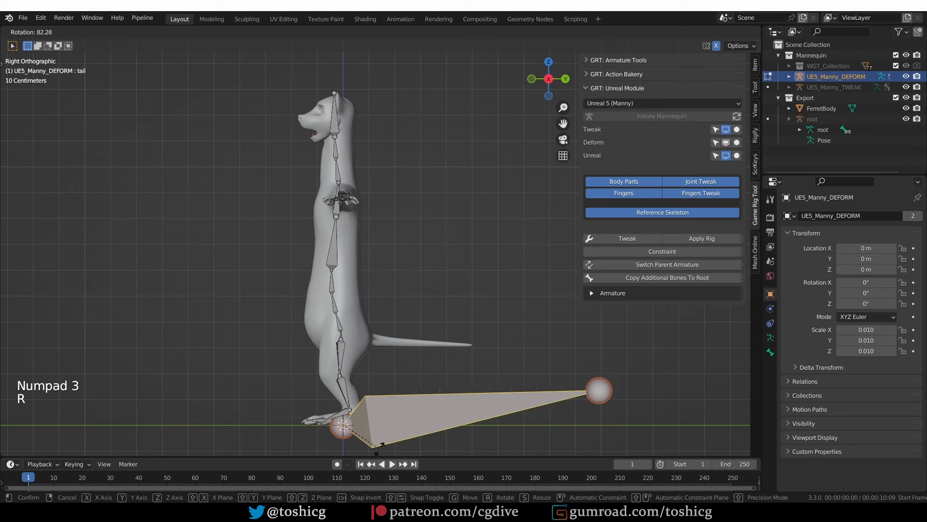
click(371, 437)
key(g)
click(388, 358)
key(s)
right_click(385, 338)
key(s)
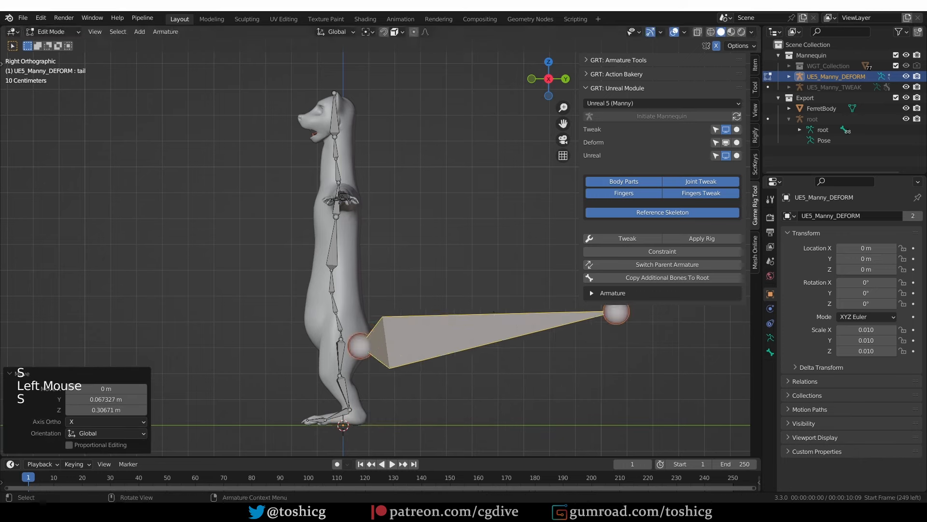
key(s)
key(r)
key(g)
key(r)
key(s)
key(r)
key(r)
key(g)
Subdivide the tail bone with 4 cuts
right_click(514, 386)
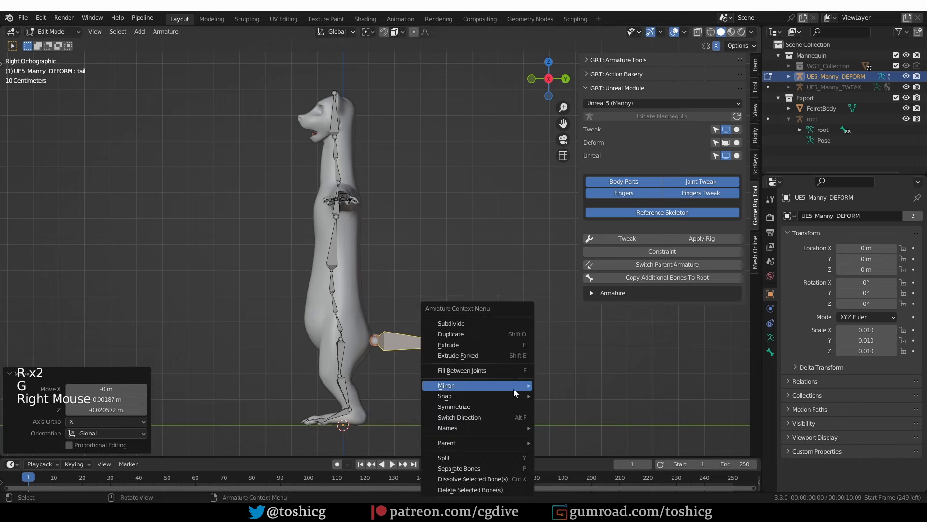
click(490, 357)
click(144, 444)
click(144, 444)
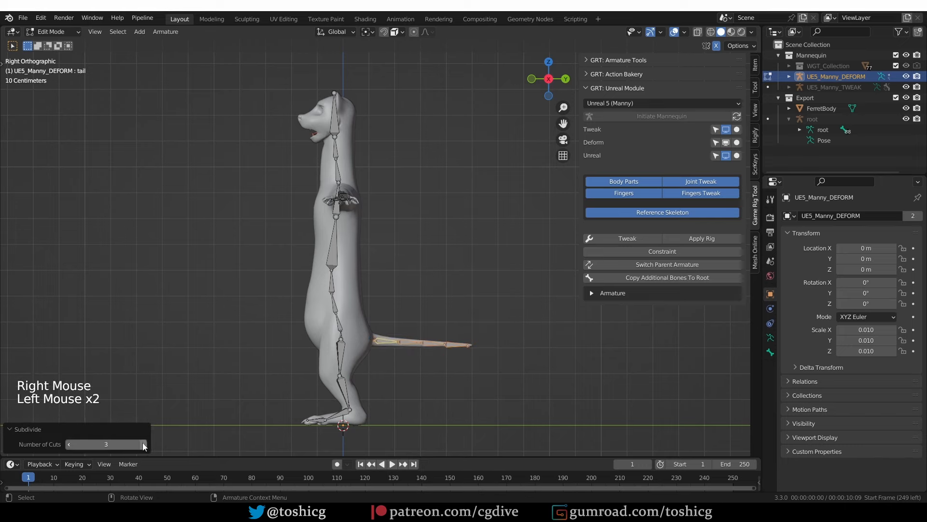
click(144, 444)
Parent the first tail bone to the pelvis bone with Keep Offset
scroll(416, 342, up, 2)
click(352, 340)
middle_drag(352, 341, 329, 332)
shift+click(302, 331)
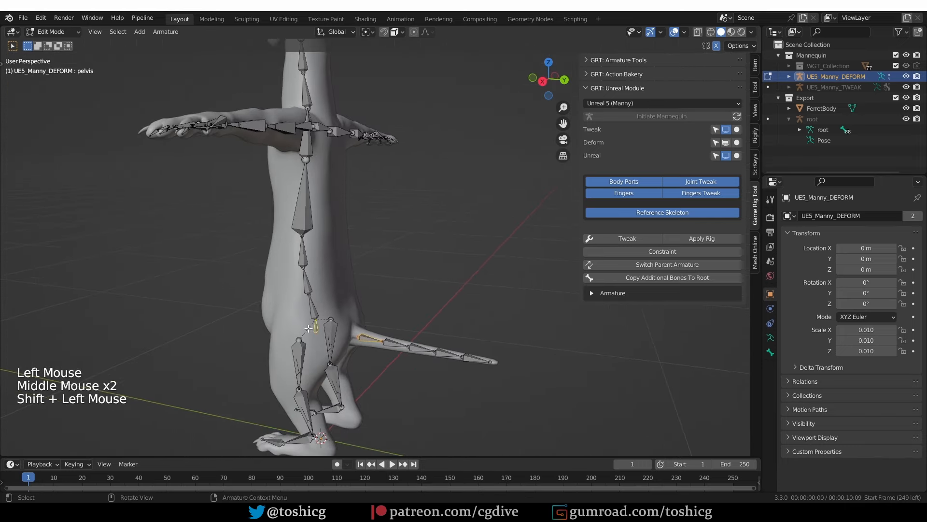
key(ctrl+p)
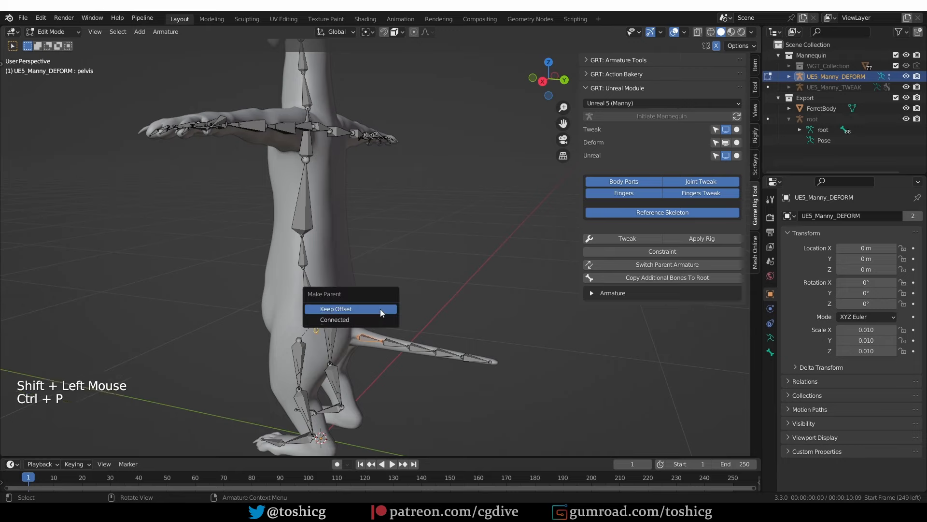
click(381, 308)
Examine the individual bones of the tail chain and its attachment to the pelvis
middle_drag(376, 302, 401, 330)
scroll(382, 338, up, 1)
click(386, 347)
click(397, 347)
click(397, 348)
scroll(383, 375, down, 2)
scroll(400, 379, down, 1)
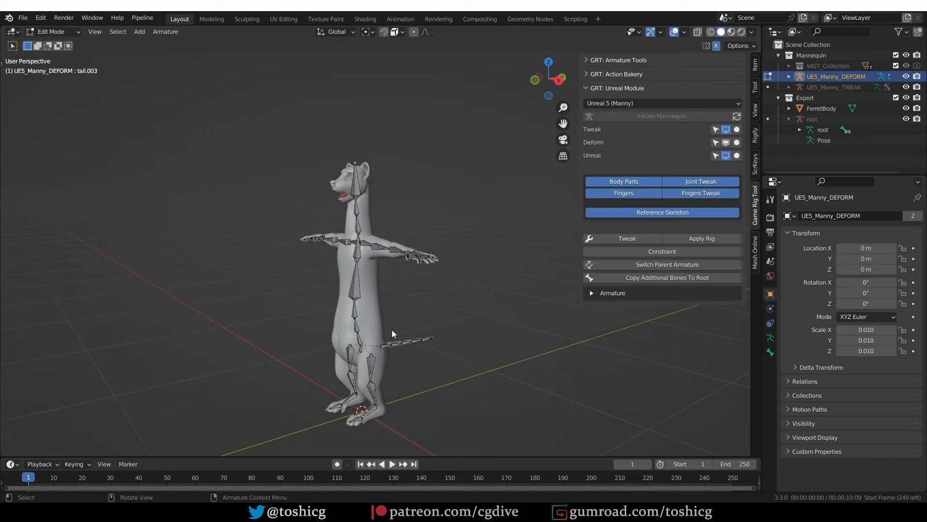
Back in Object Mode, parent the FerretBody mesh to UE5_Manny_DEFORM with automatic weights
key(Tab)
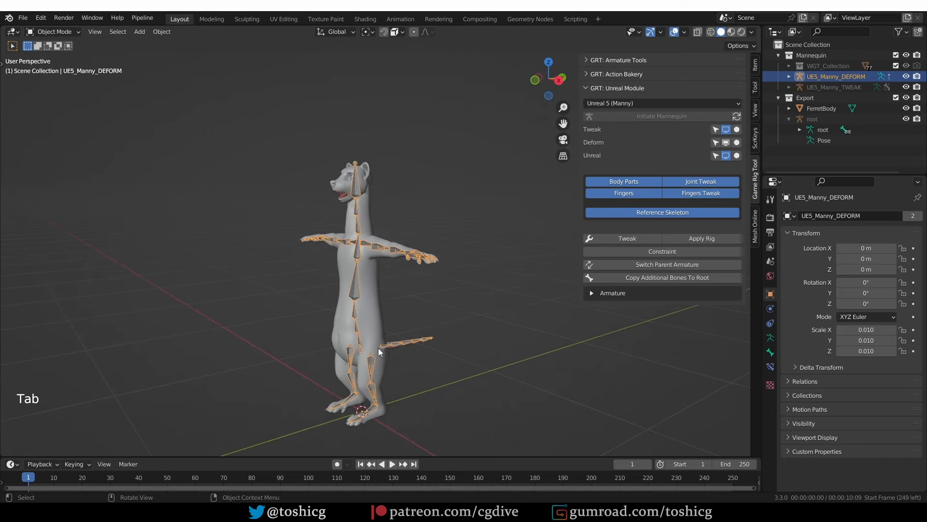
click(369, 296)
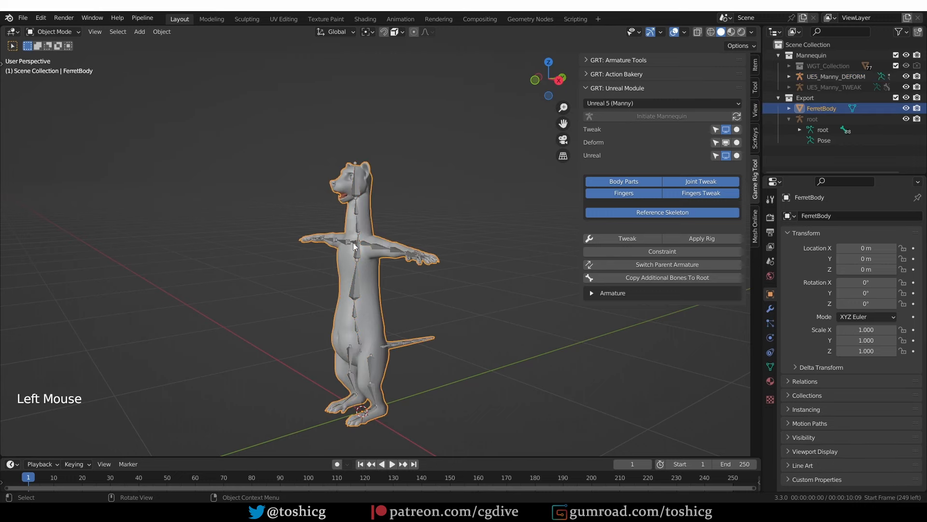
shift+click(353, 284)
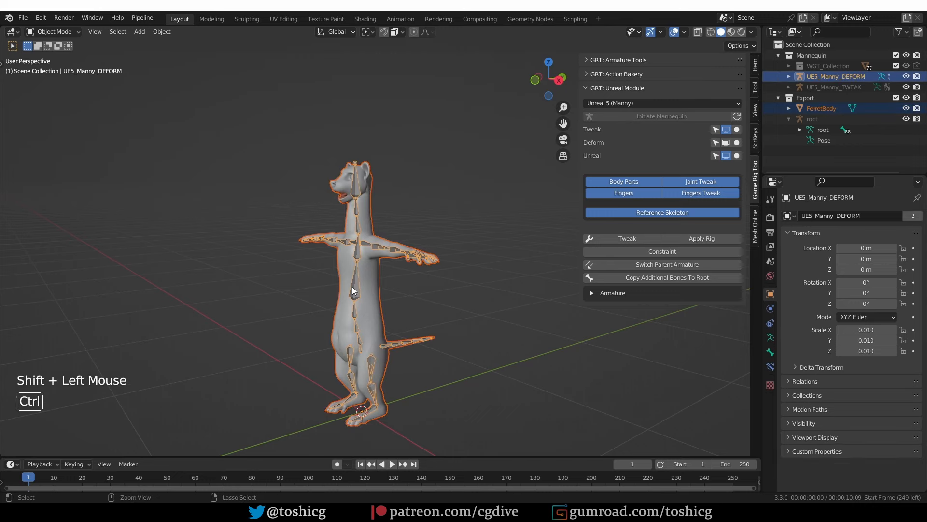
key(ctrl+p)
key(Down)
key(Down)
key(Down)
key(Down)
key(Down)
key(Return)
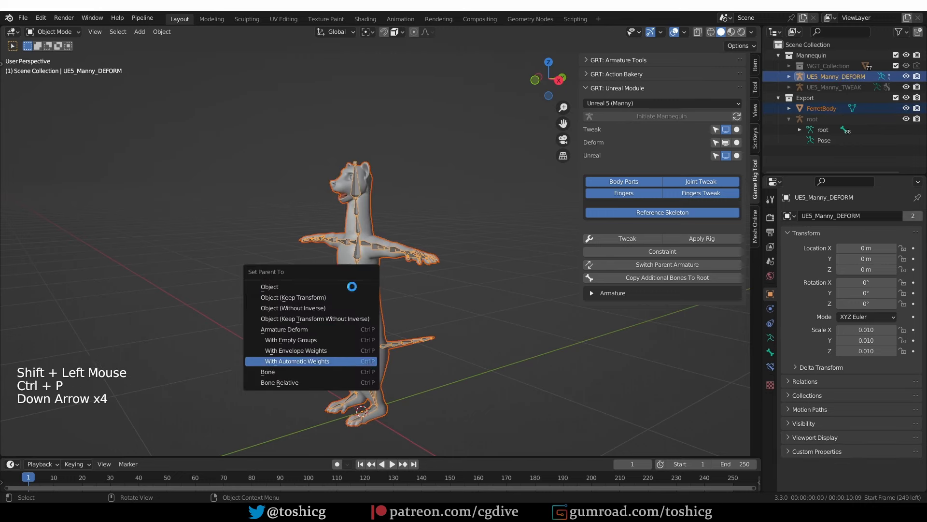
Test the mesh deformation in Pose Mode by trial-rotating the bones along the tail, cancelling the rotations
middle_drag(352, 286, 384, 280)
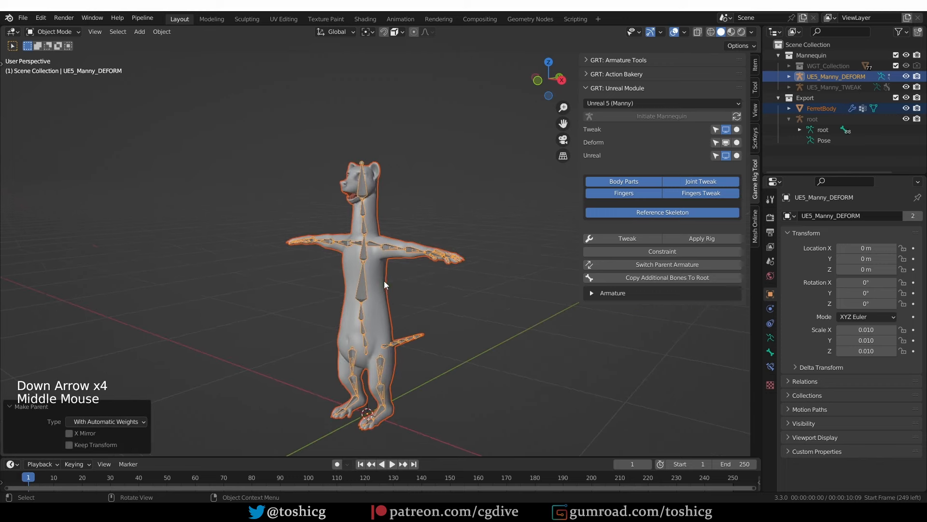
key(Tab)
scroll(389, 252, up, 2)
click(389, 252)
key(r)
scroll(398, 311, up, 1)
shift+middle_drag(398, 311, 381, 323)
scroll(381, 323, up, 1)
click(385, 320)
key(r)
key(r)
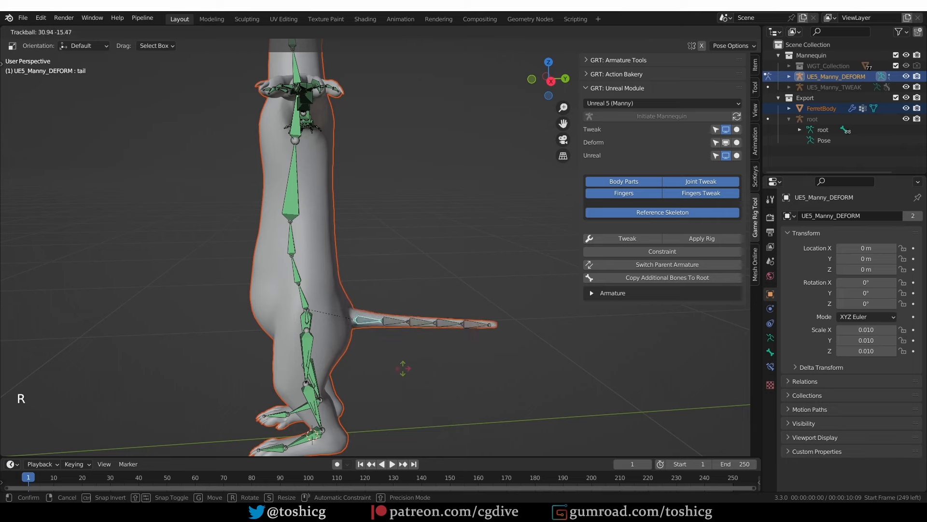
click(397, 320)
key(r)
right_click(424, 311)
click(421, 322)
key(r)
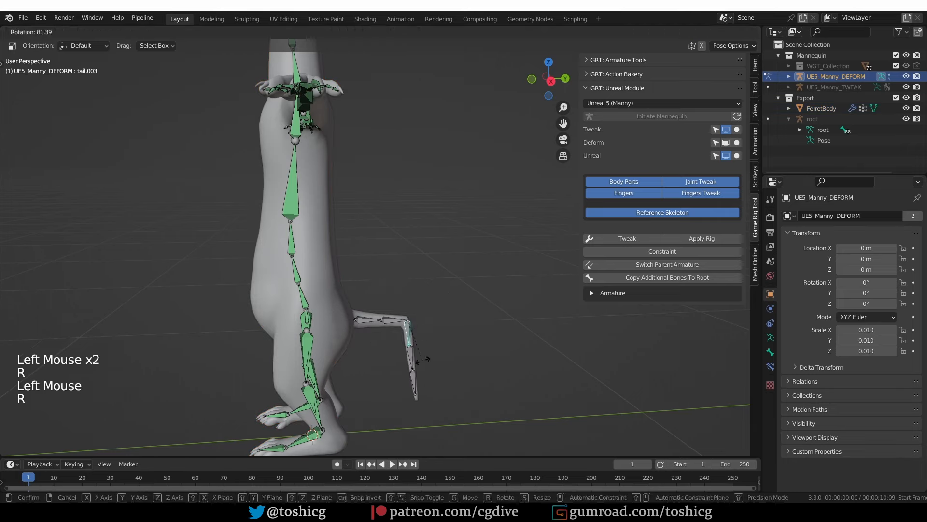
right_click(426, 361)
click(447, 323)
key(r)
right_click(452, 334)
click(467, 321)
key(r)
right_click(459, 359)
key(r)
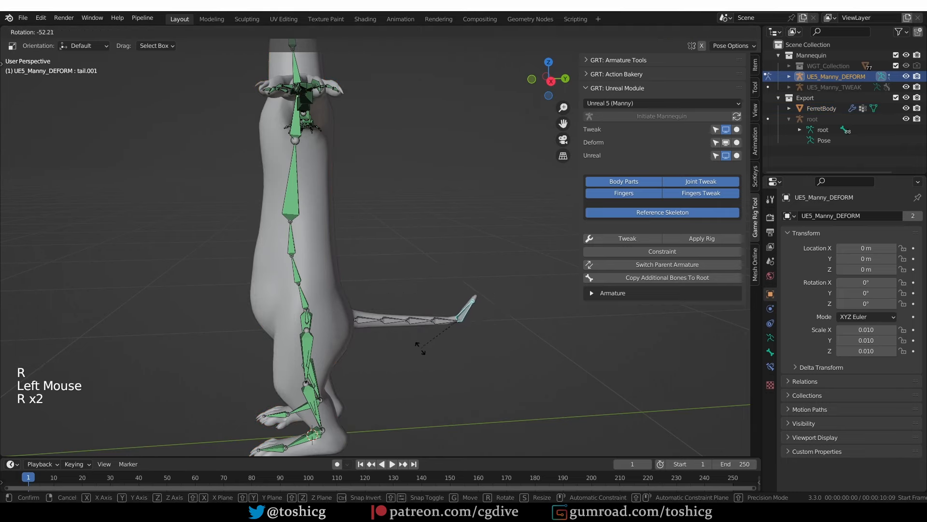
right_click(418, 352)
middle_drag(391, 364, 392, 359)
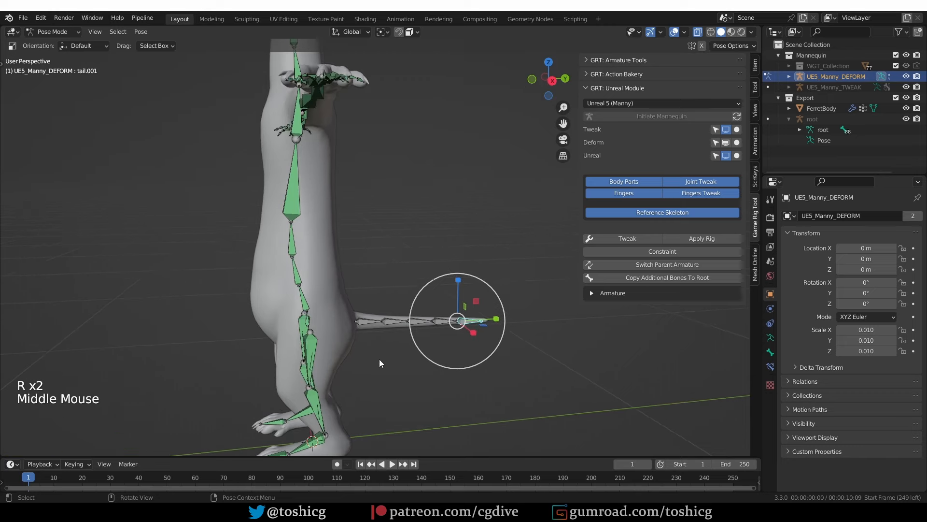
In Object Mode, copy the additional bones to the root armature with Remove Missing Bone left off
key(Tab)
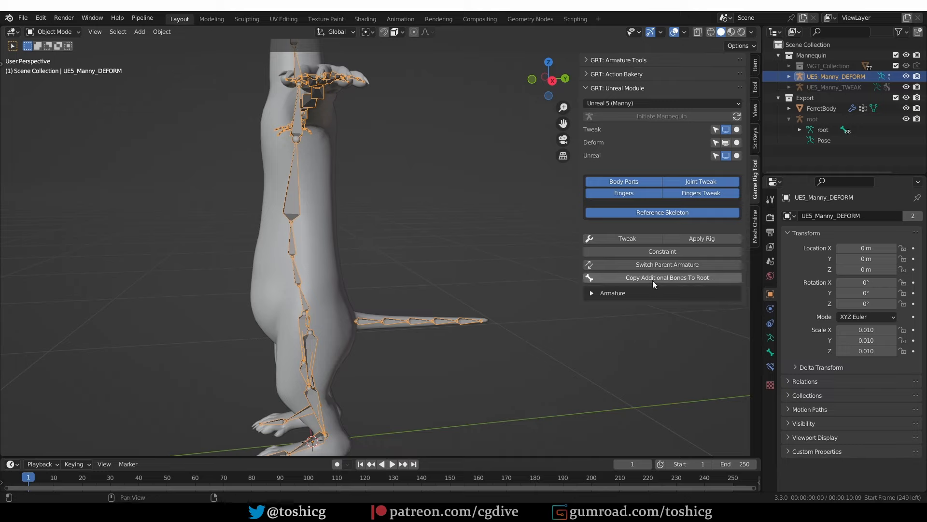
click(683, 279)
drag(683, 279, 469, 217)
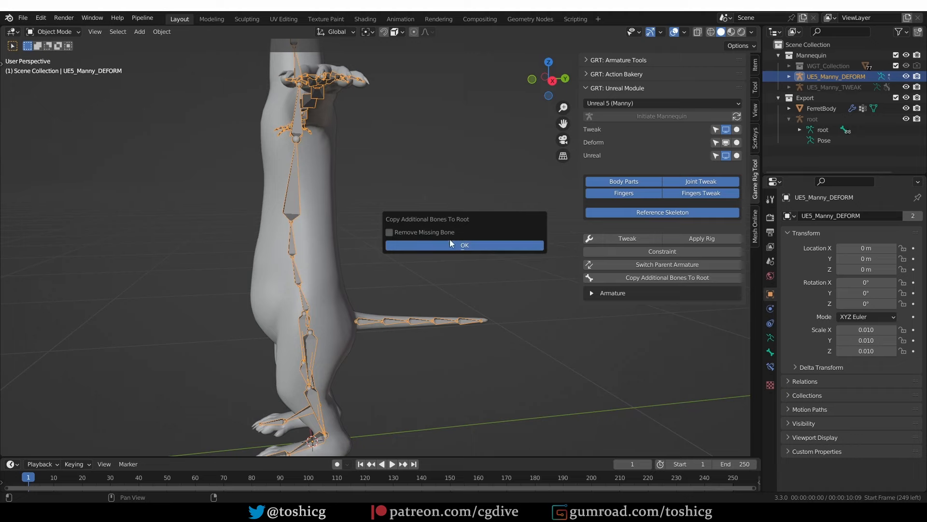
click(464, 246)
Isolate the root armature in local view and examine its copied tail bones from the side
mouse_move(471, 283)
middle_down()
mouse_move(503, 300)
mouse_move(490, 326)
mouse_move(476, 290)
middle_up()
scroll(503, 302, down, 4)
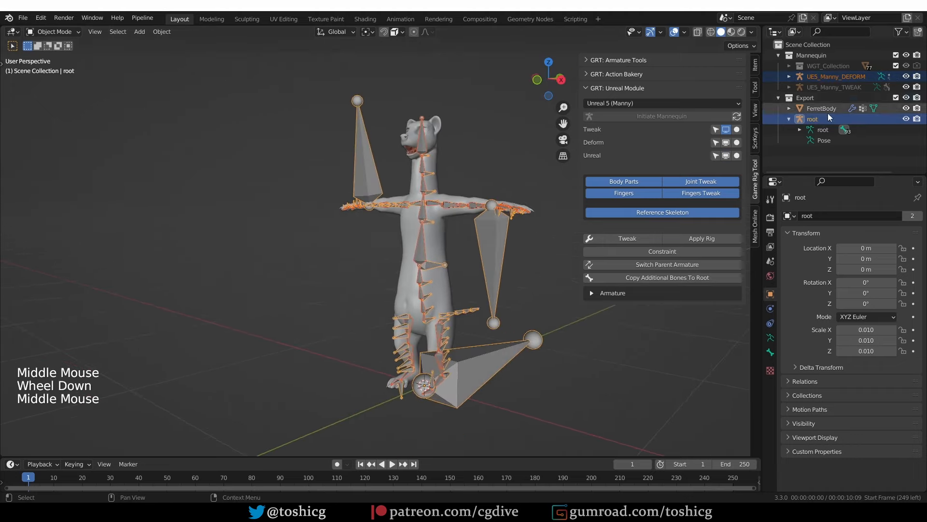
click(465, 248)
key(KP_Divide)
middle_drag(464, 248, 371, 251)
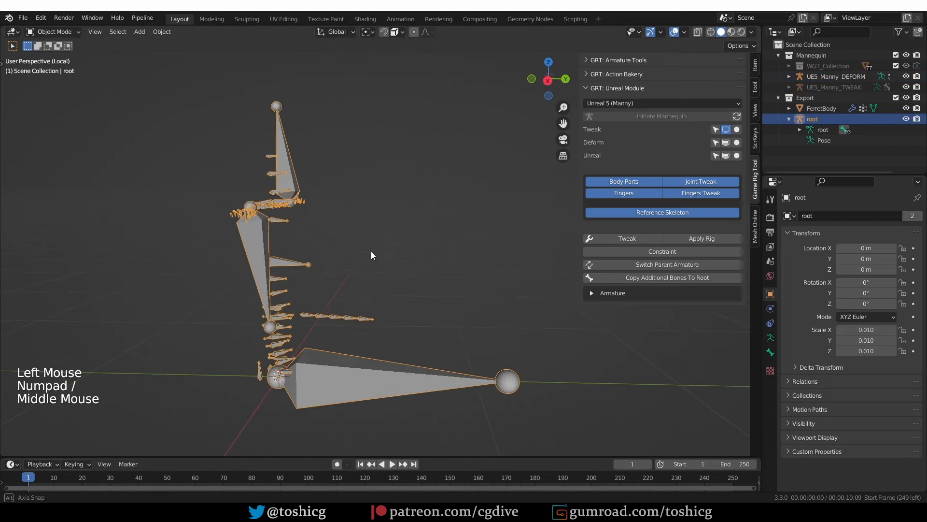
In Pose Mode, test the copied tail base bone of the isolated root armature with a trial rotation and revert it
scroll(288, 340, up, 2)
shift+middle_drag(288, 340, 308, 277)
key(Tab)
click(297, 289)
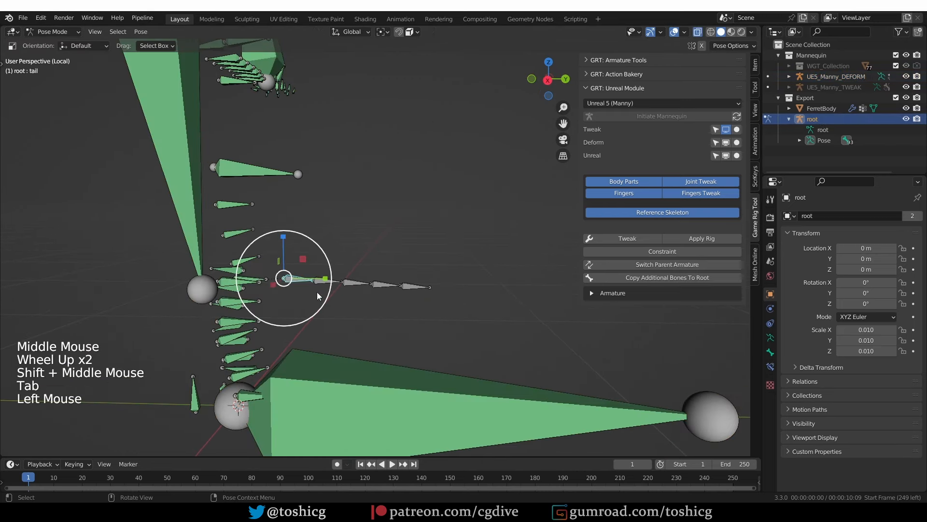
key(r)
right_click(306, 296)
key(ctrl+z)
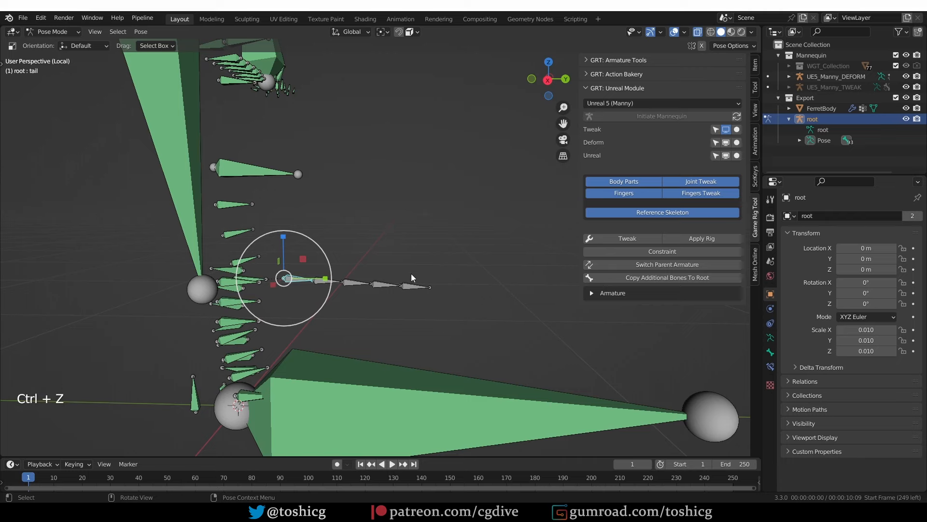
Trial-rotate the root armature's pelvis bone to check the tail's parenting, cancelling the rotation
middle_drag(395, 326, 239, 282)
scroll(277, 298, up, 1)
click(231, 293)
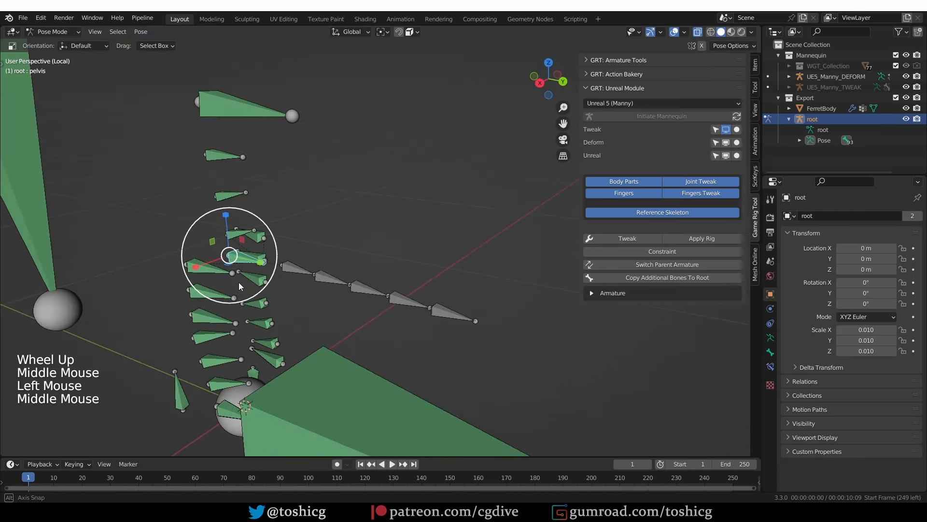
key(r)
right_click(300, 286)
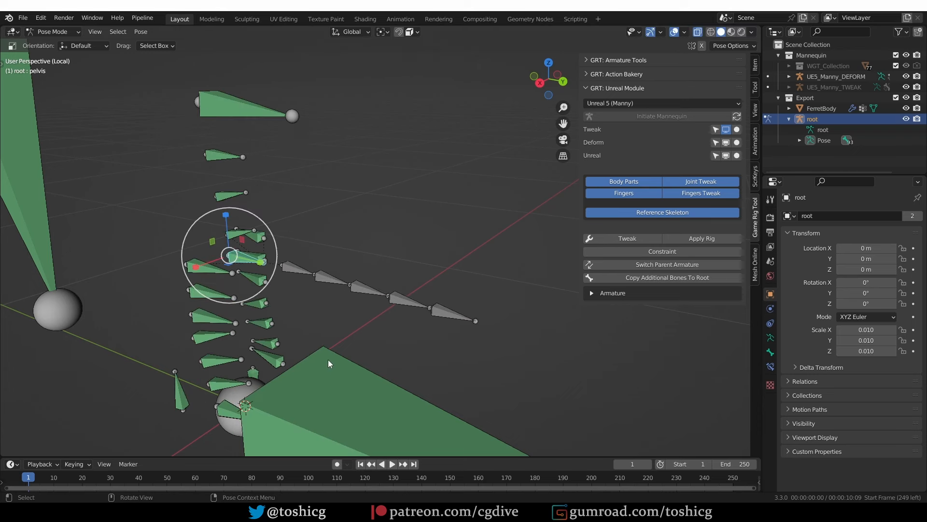
Leave local view and examine how the armature bones sit within the ferret's body, from the hips up to the head
key(KP_Divide)
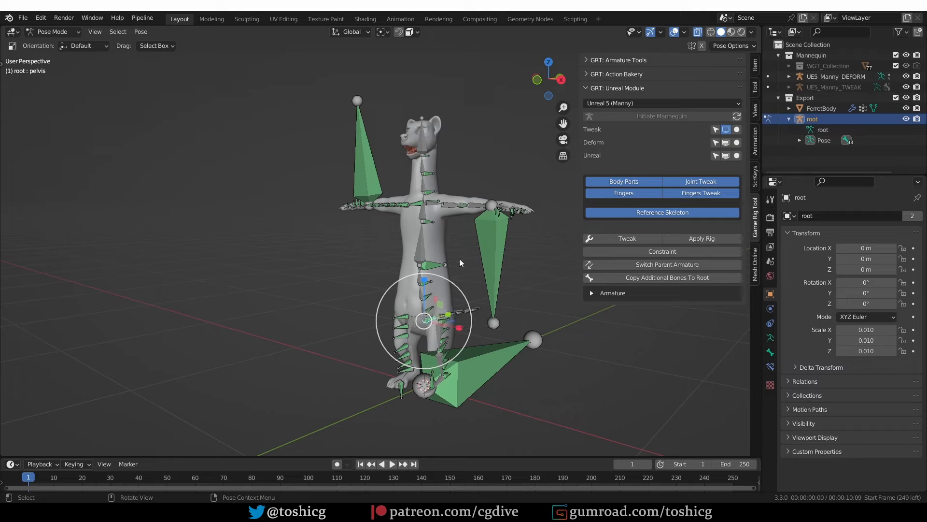
scroll(452, 261, up, 5)
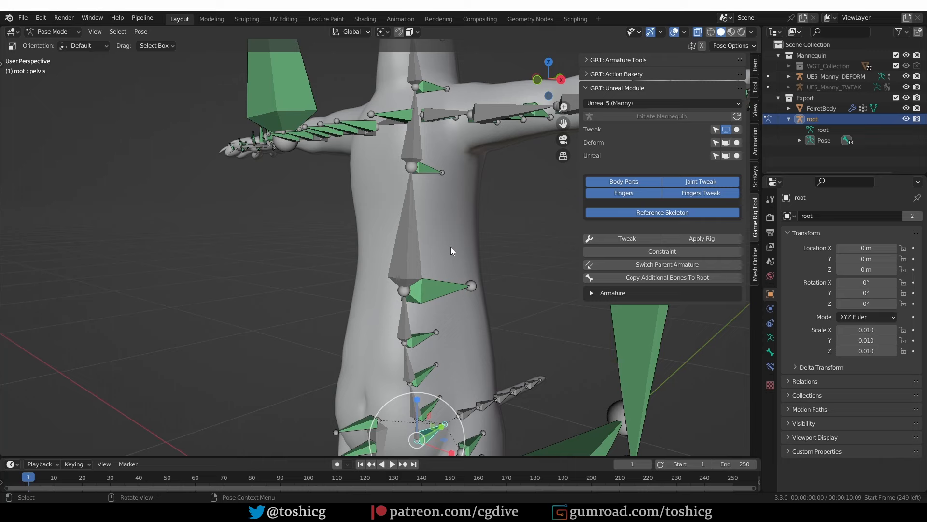
scroll(451, 248, down, 3)
shift+middle_drag(457, 364, 440, 365)
middle_drag(440, 365, 421, 365)
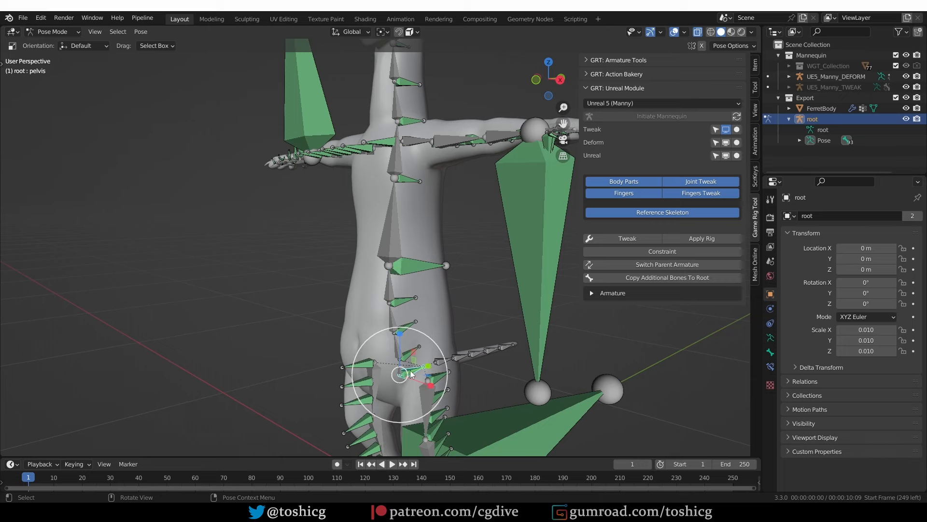
shift+middle_drag(405, 266, 430, 299)
scroll(408, 219, up, 2)
middle_drag(405, 166, 458, 103)
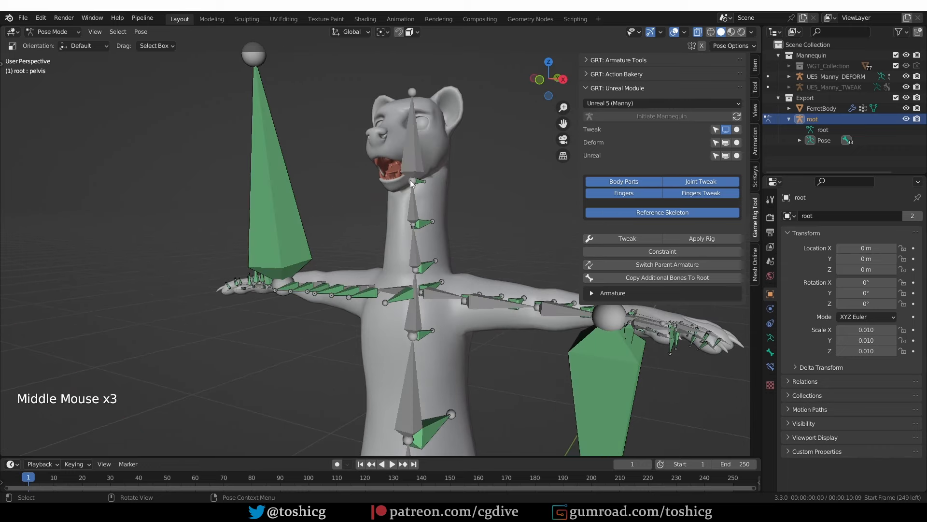
scroll(410, 179, down, 2)
shift+middle_drag(430, 294, 405, 202)
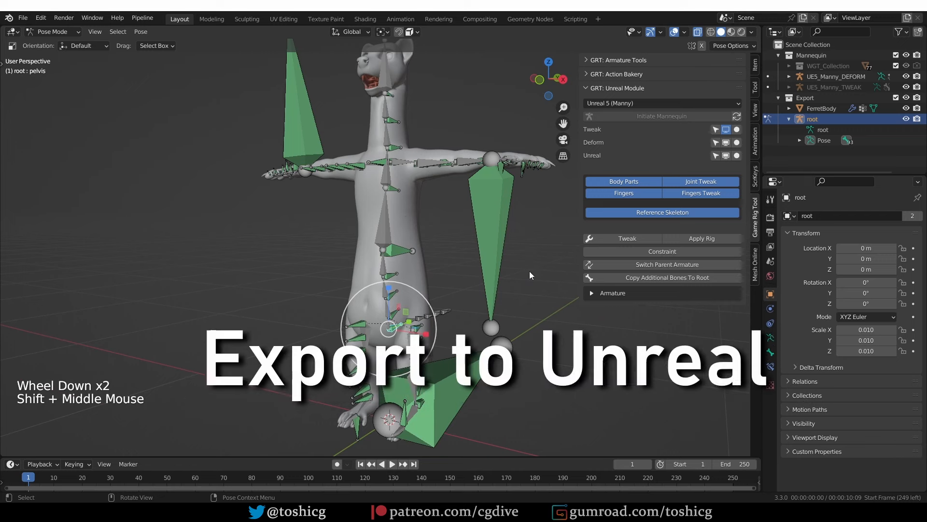
Switch the FerretBody mesh's parent armature to root and return to Object Mode
click(649, 267)
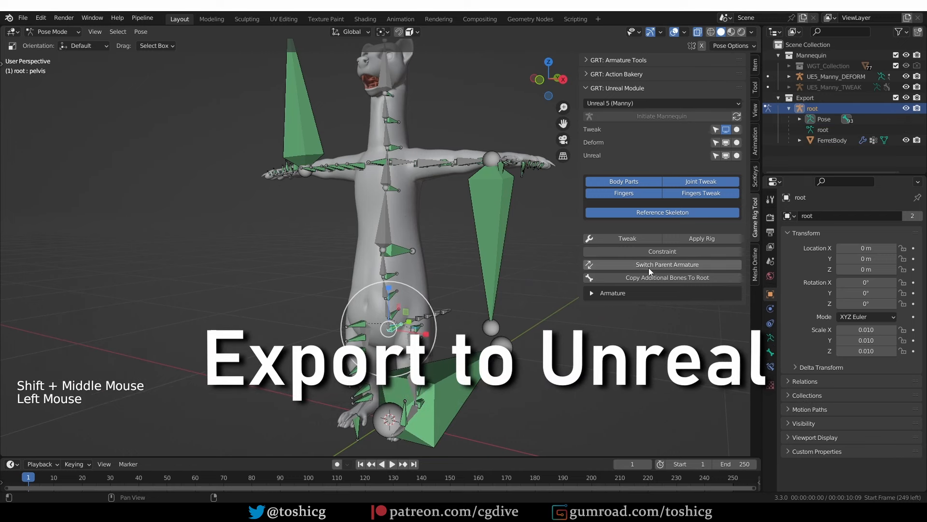
mouse_move(451, 314)
shift+middle_down()
mouse_move(453, 331)
mouse_move(443, 328)
shift+middle_up()
key(Tab)
click(360, 315)
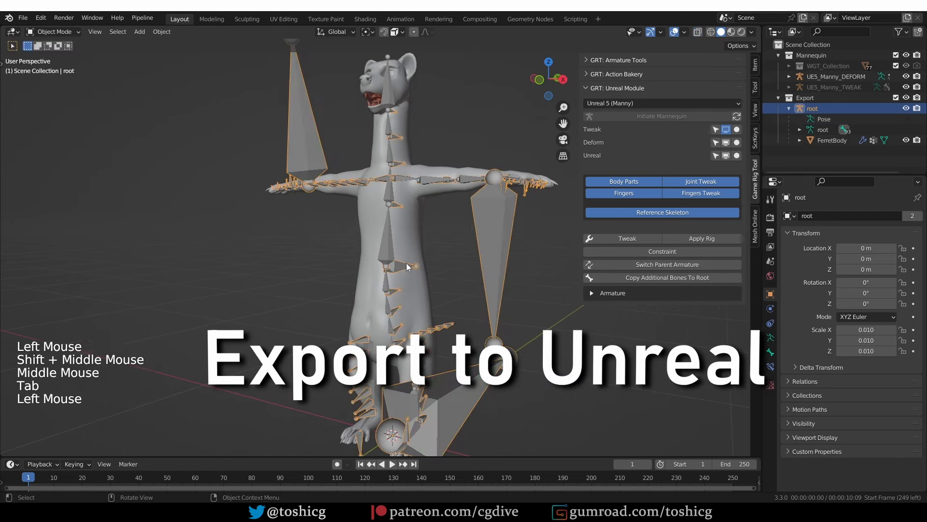
Test the mesh deformation in Pose Mode by trial-rotating the root armature's neck_01 and thigh_l bones, cancelling each rotation
key(Tab)
click(391, 159)
key(r)
key(r)
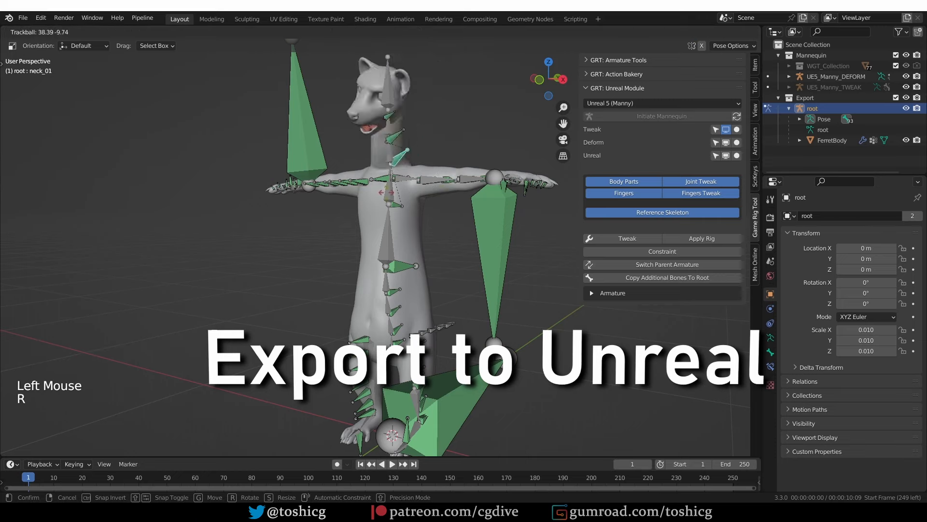
right_click(420, 190)
click(402, 266)
click(421, 343)
key(r)
key(r)
right_click(459, 354)
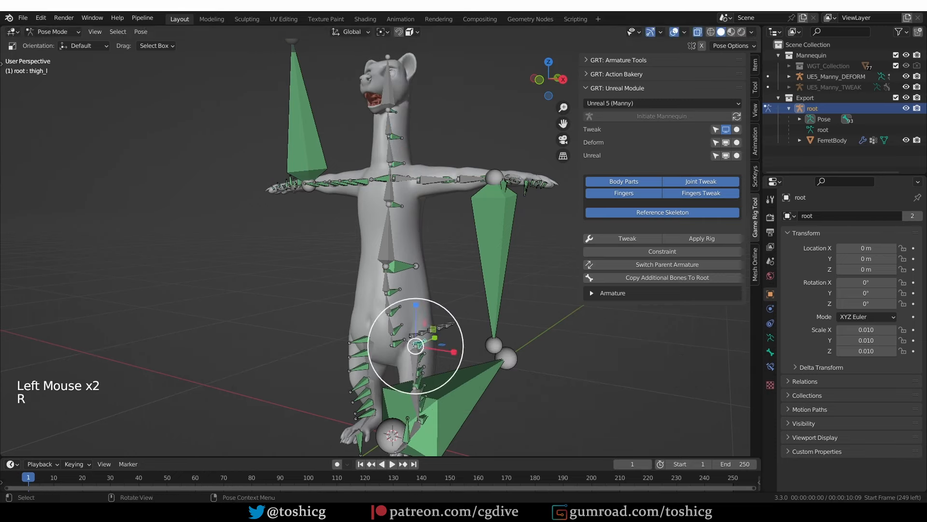
key(r)
right_click(432, 219)
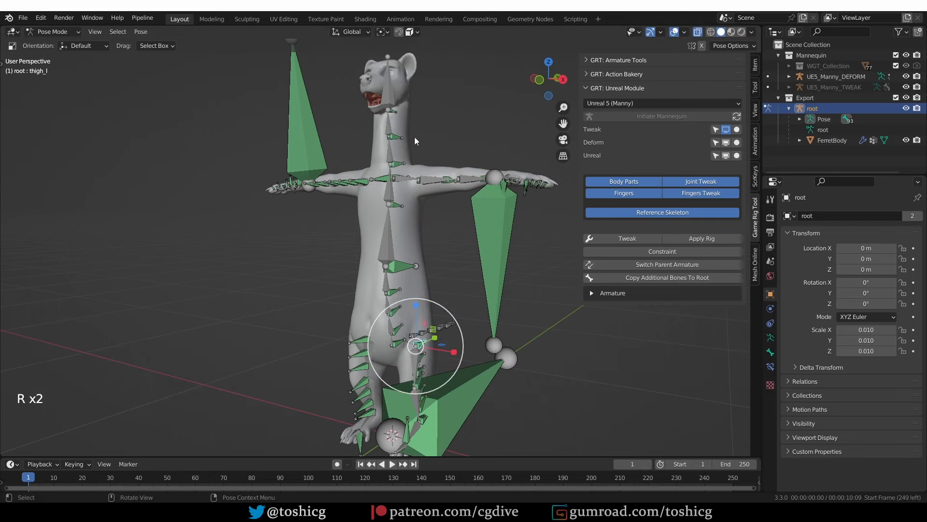
Trial-rotate the upperarm_l bone to check the arm's deformation, cancel the rotation and return to Object Mode
middle_drag(432, 216, 441, 241)
click(429, 184)
key(r)
key(r)
right_click(378, 222)
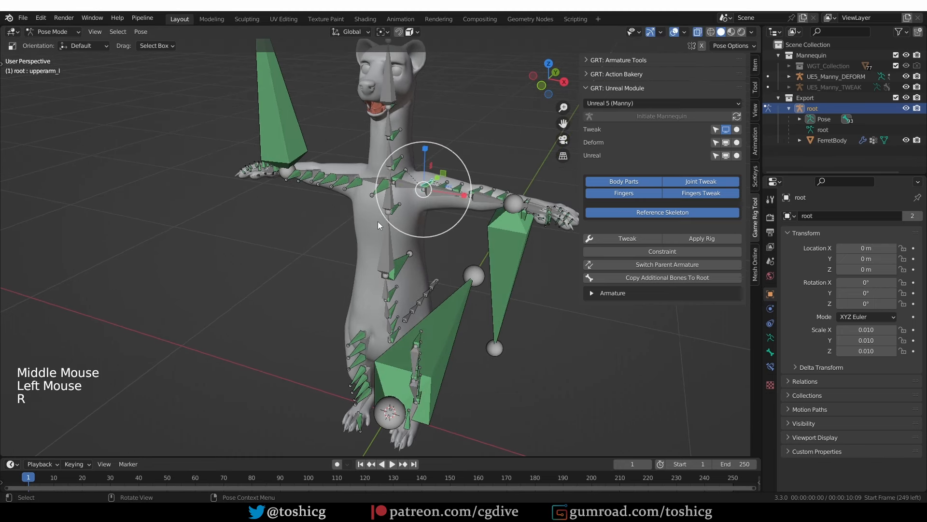
middle_drag(377, 221, 387, 215)
shift+middle_drag(386, 215, 396, 207)
scroll(371, 227, down, 2)
key(Tab)
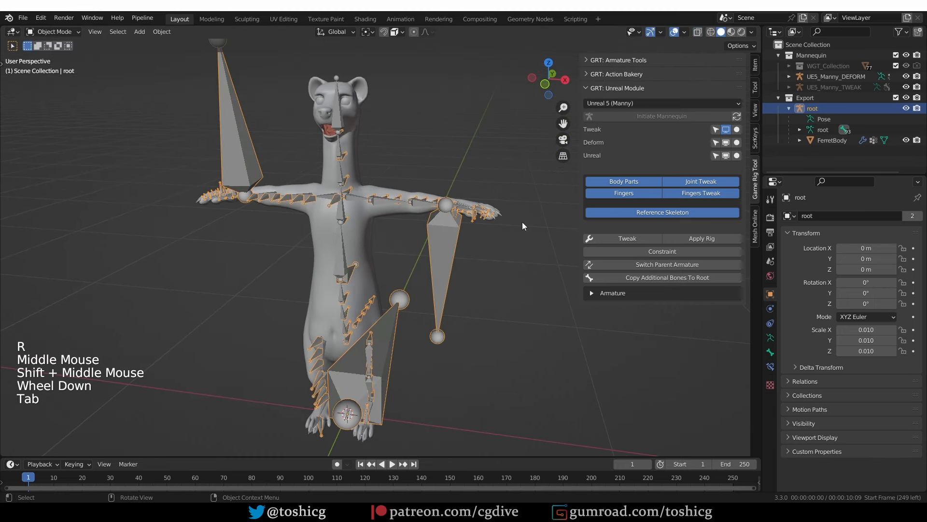
Show the root armature's transform values and apply its scale
click(659, 240)
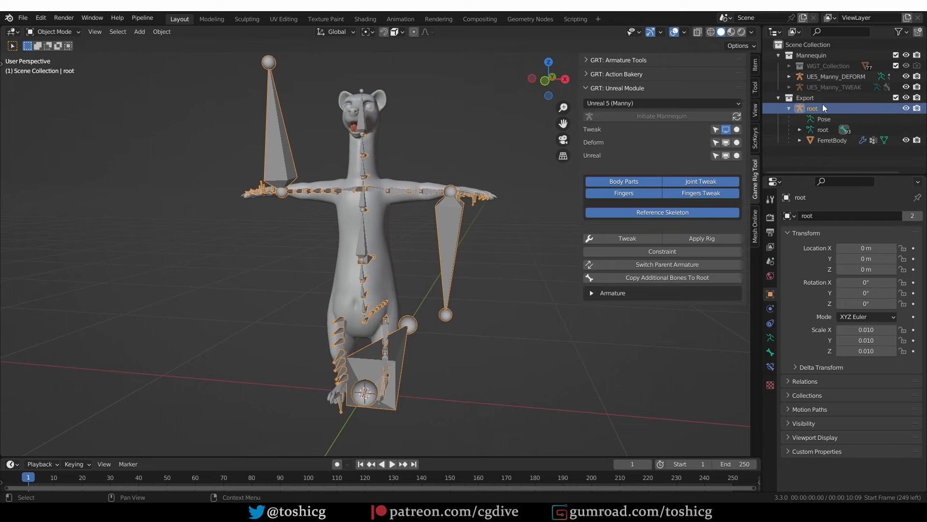
middle_click(715, 88)
click(754, 64)
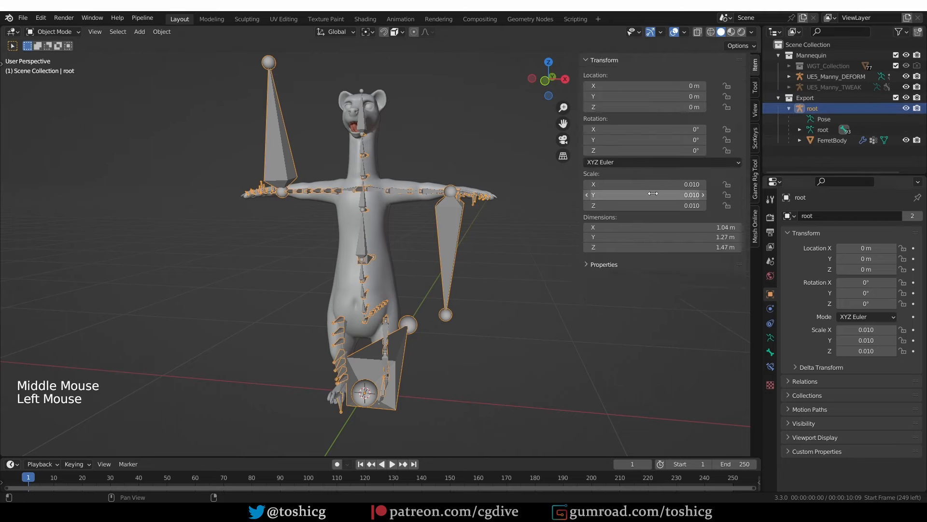
key(ctrl+a)
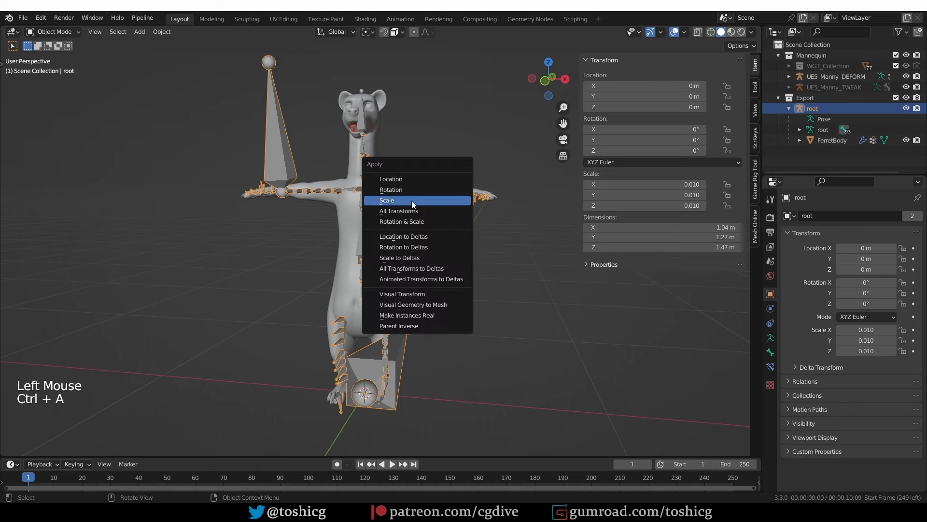
click(411, 201)
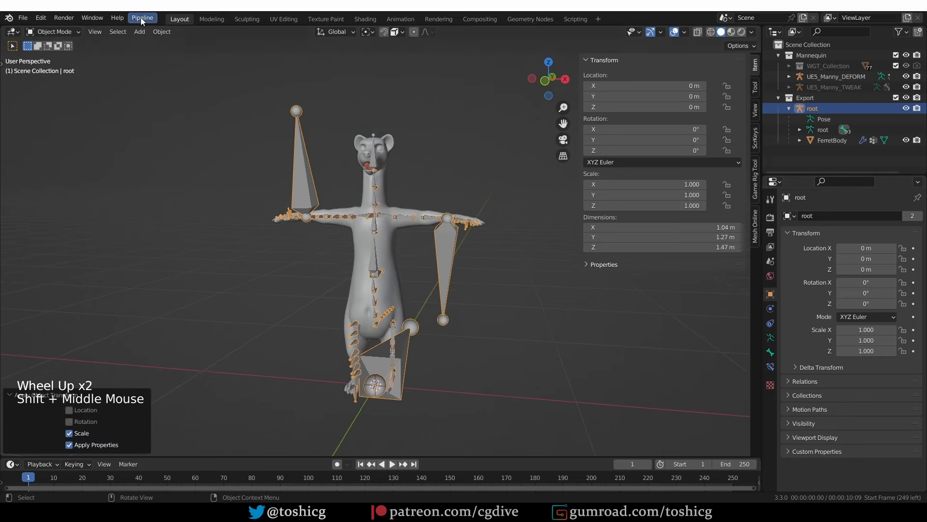
Review the Send to Unreal settings, including Launch FBX Import UI and the Extensions section of the export settings
click(142, 19)
mouse_move(155, 32)
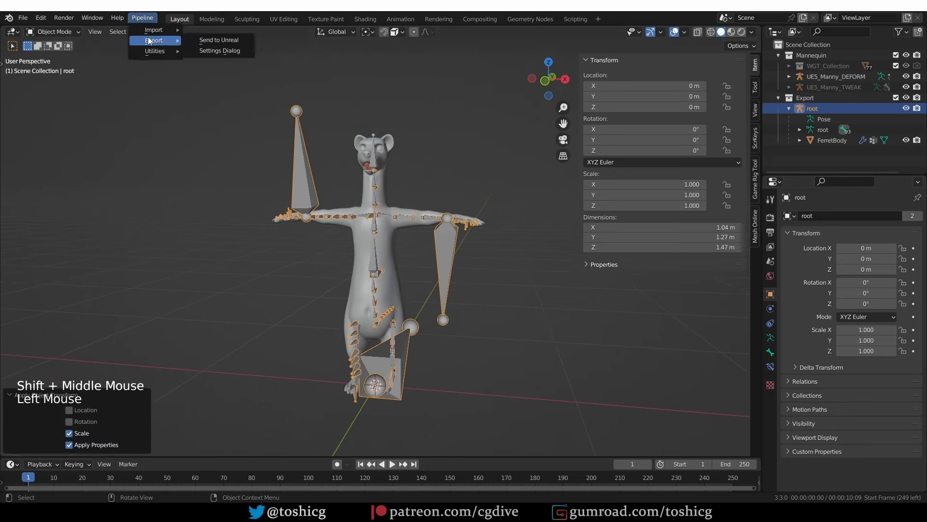
click(217, 46)
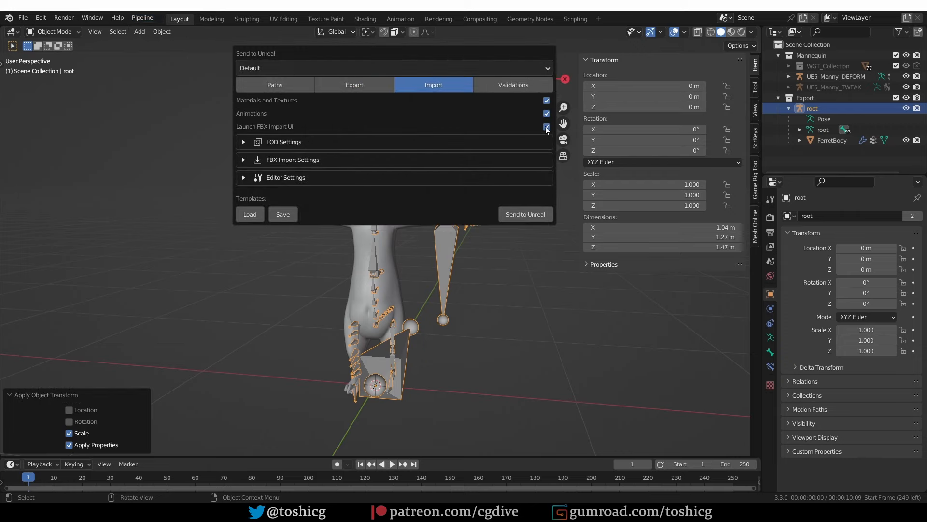
click(352, 83)
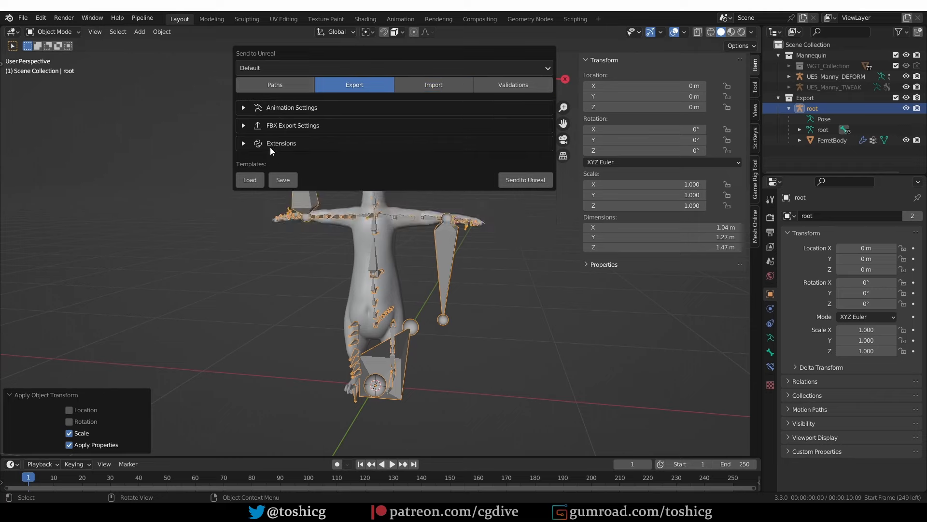
click(270, 144)
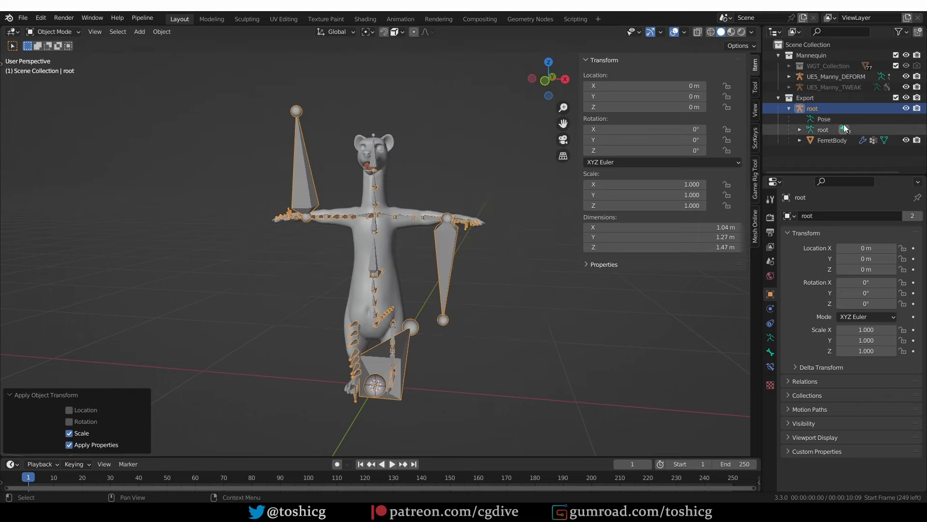
Send the ferret to Unreal and import all its assets with SK_Mannequin as the skeleton
click(140, 17)
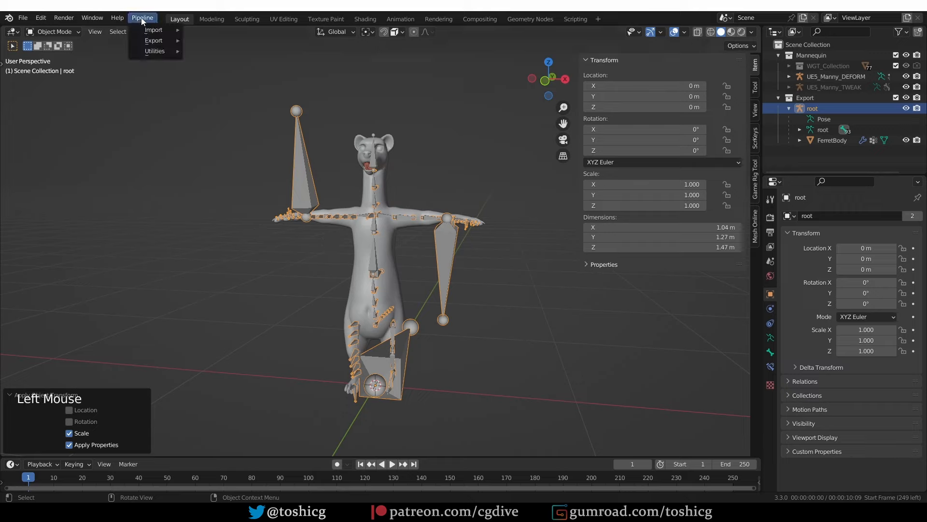
mouse_move(154, 40)
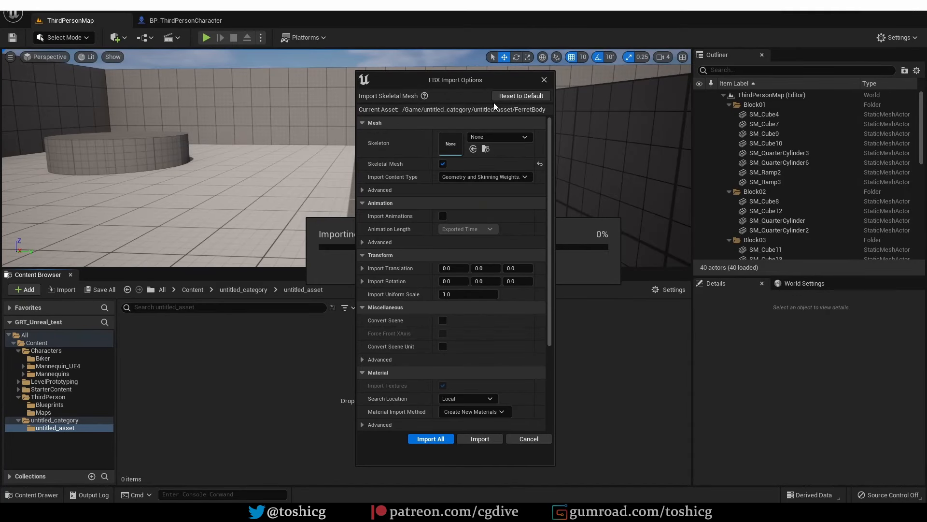
click(495, 136)
click(501, 224)
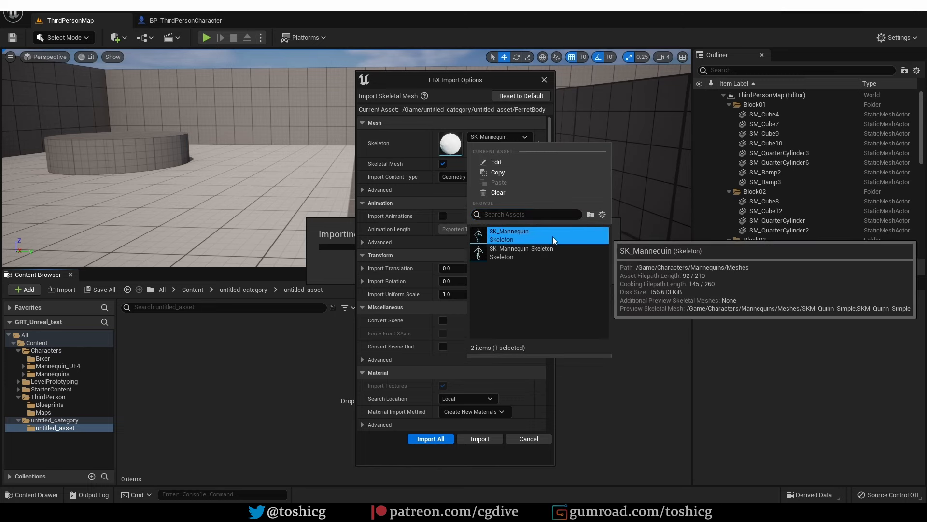
click(399, 192)
click(384, 190)
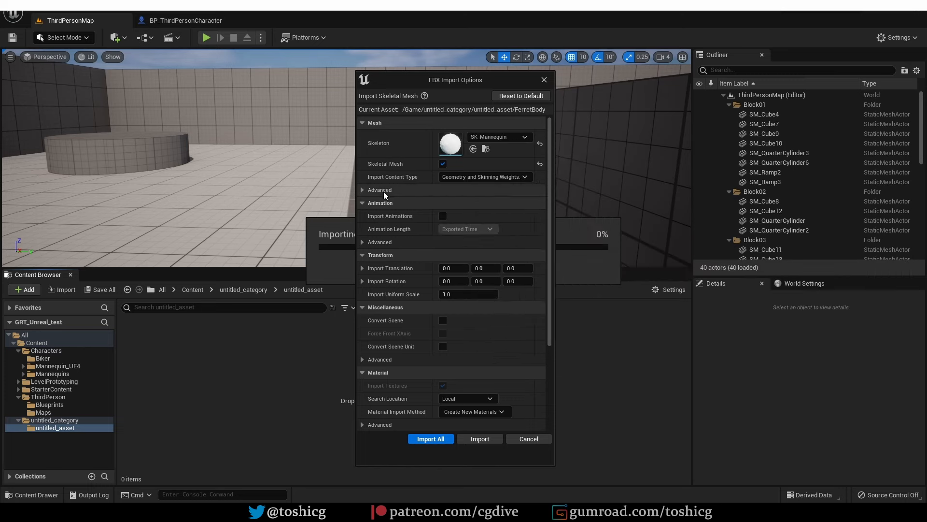
click(429, 439)
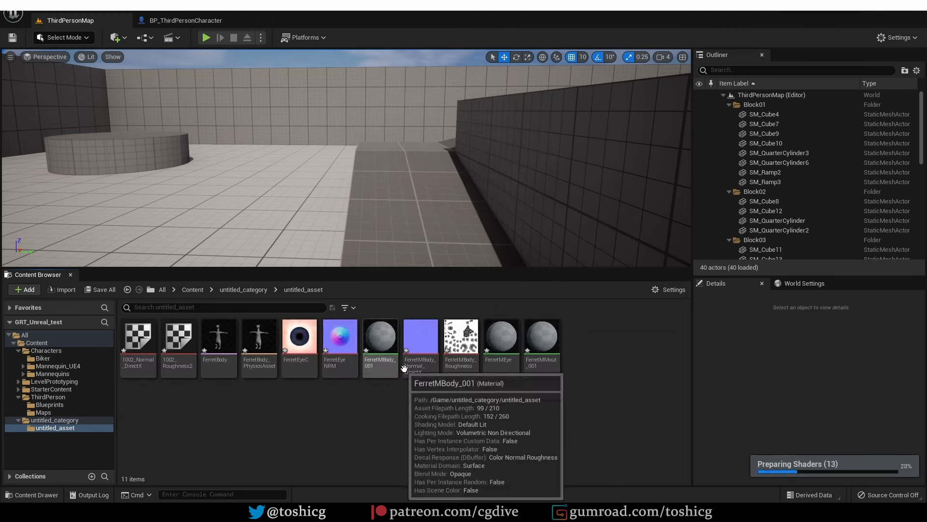
Open BP_ThirdPersonCharacter from the ThirdPerson Blueprints folder, set its Mesh component's skeletal mesh to FerretBody and compile
click(68, 404)
double_click(153, 345)
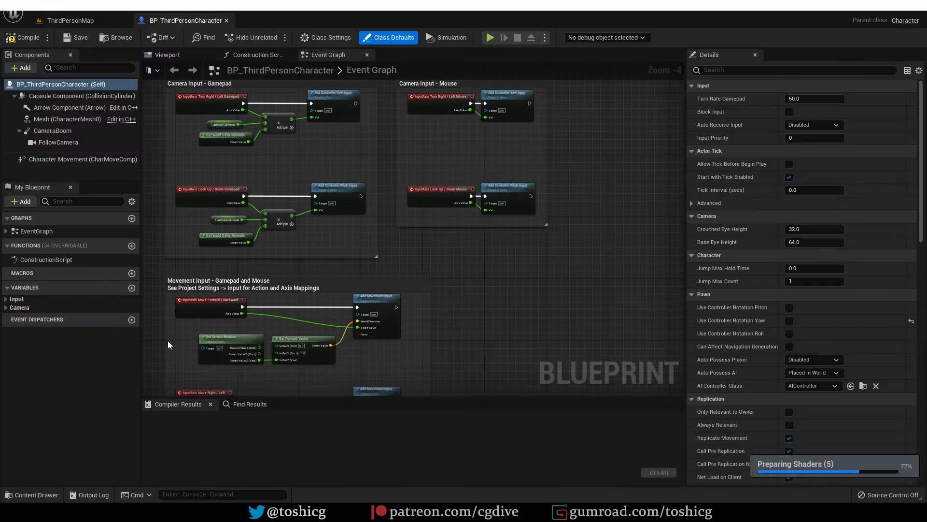
click(77, 120)
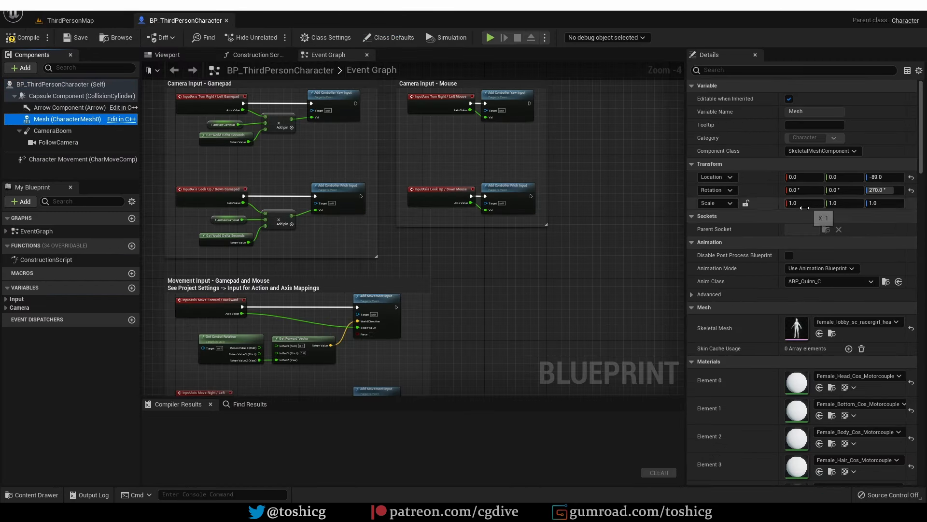
click(854, 322)
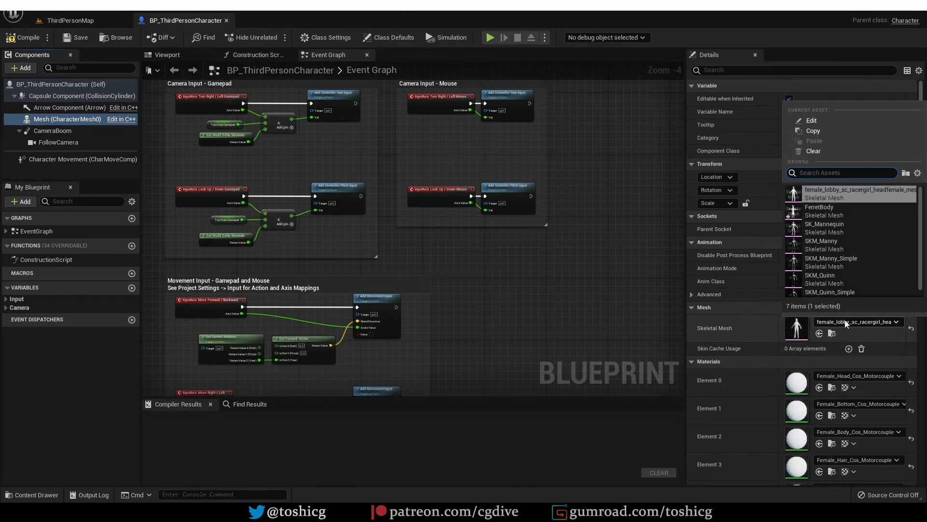
click(835, 211)
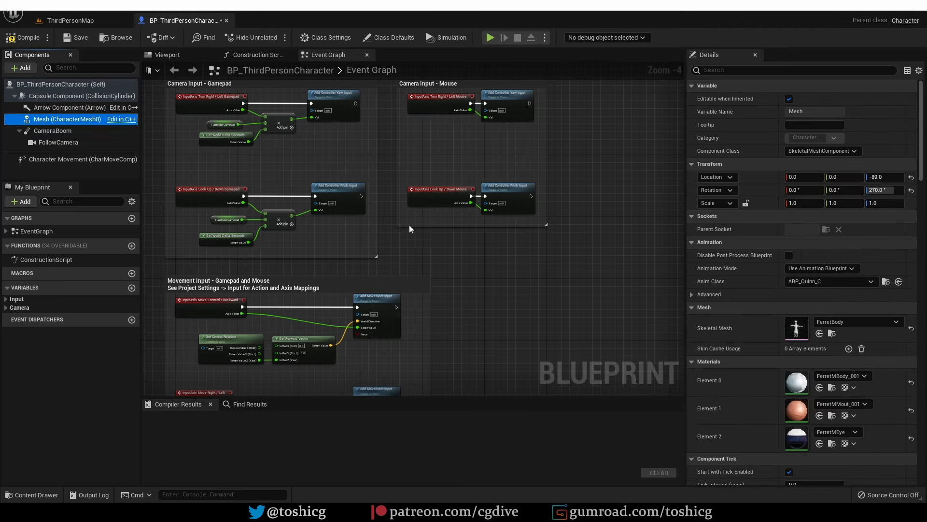
click(23, 37)
Play-test ThirdPersonMap by running and jumping around with the ferret character, then stop the play session
click(70, 20)
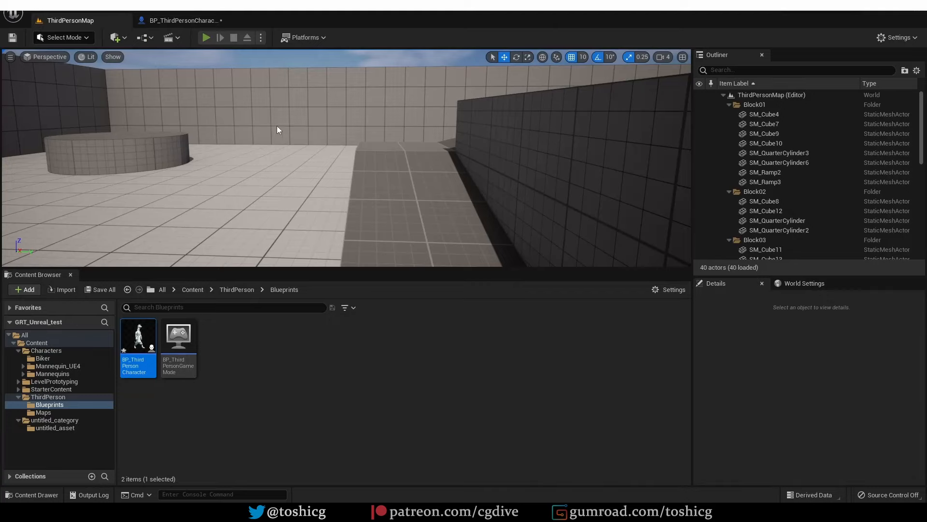
key(alt+p)
key(w)
key(w)
key(w)
key(a)
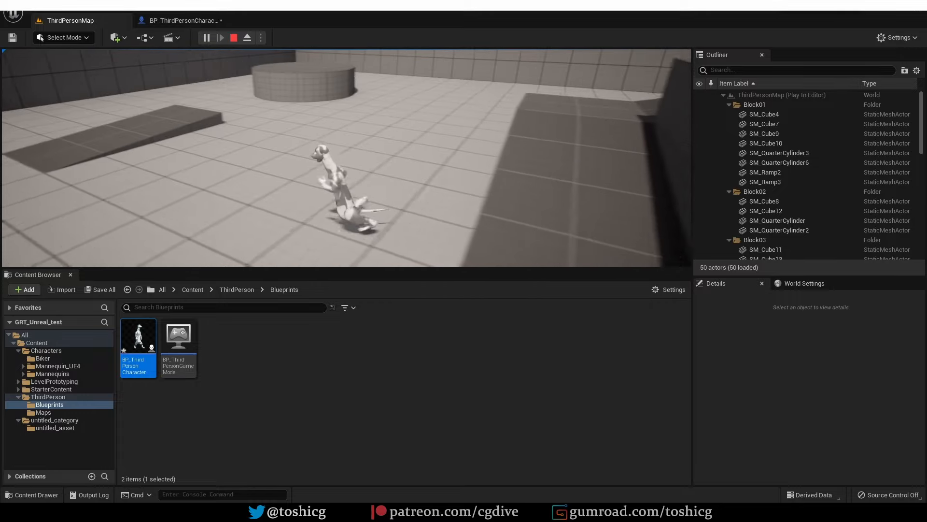
key(w)
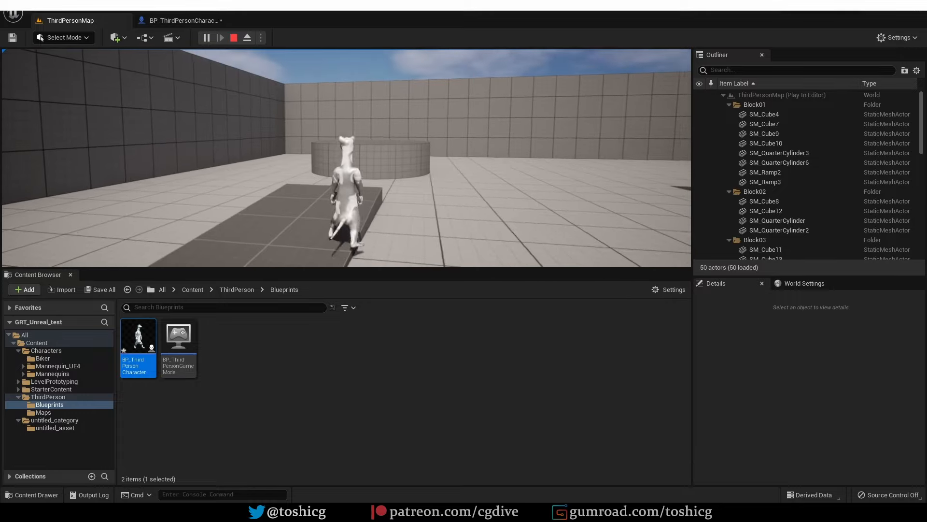
key(w)
key(d)
key(space)
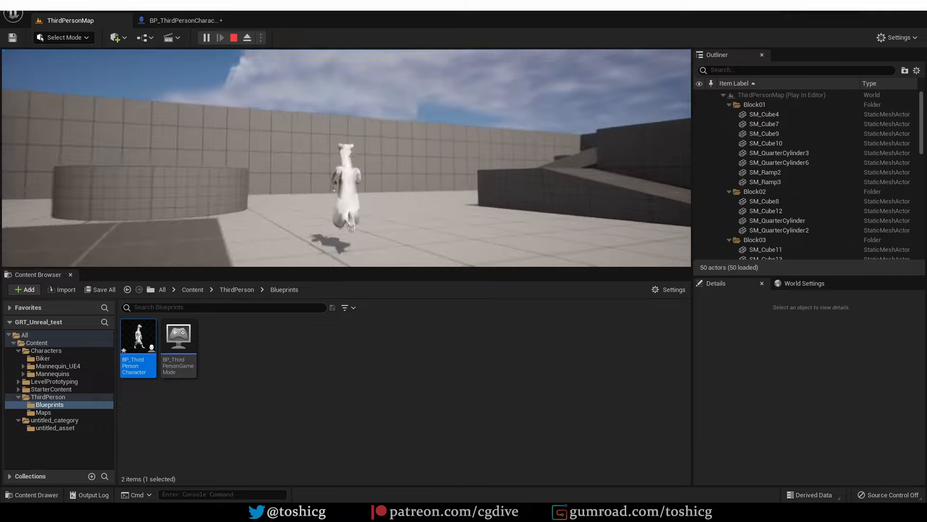
key(d)
key(space)
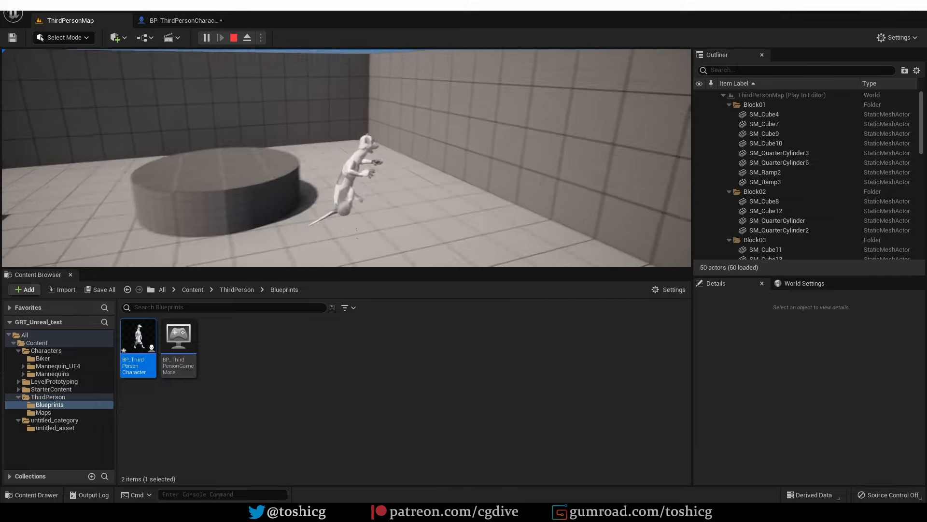
key(w)
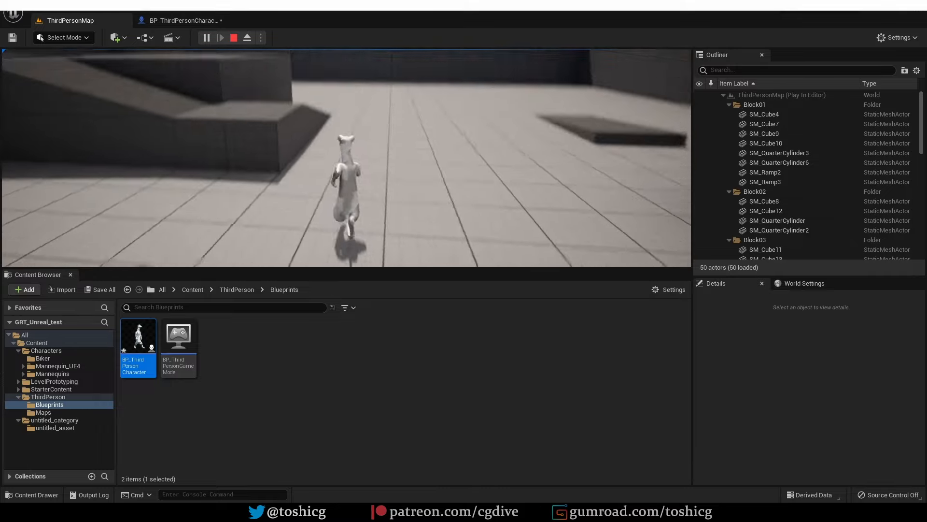
key(space)
key(d)
key(s)
key(Escape)
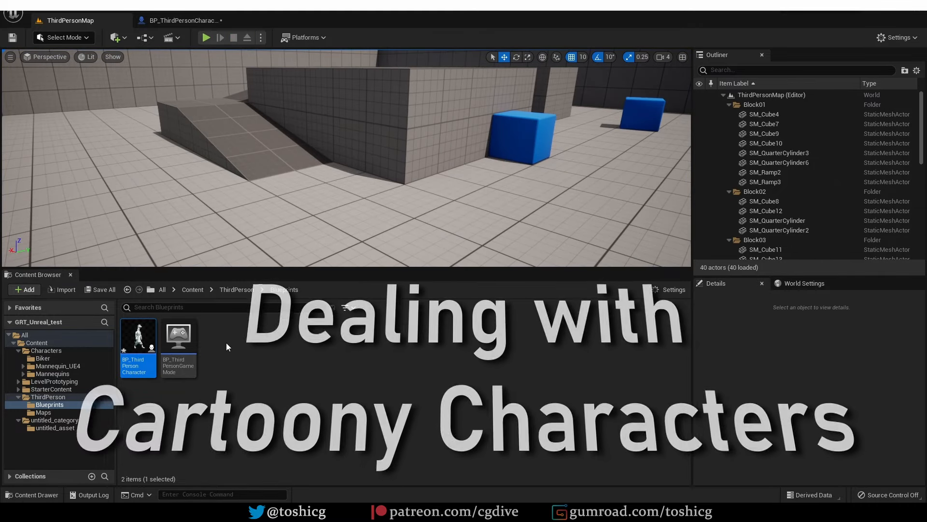
Open the FerretBody skeletal mesh from untitled_asset, dock its editor with the other tabs and show the skeleton's retargeting options
click(82, 426)
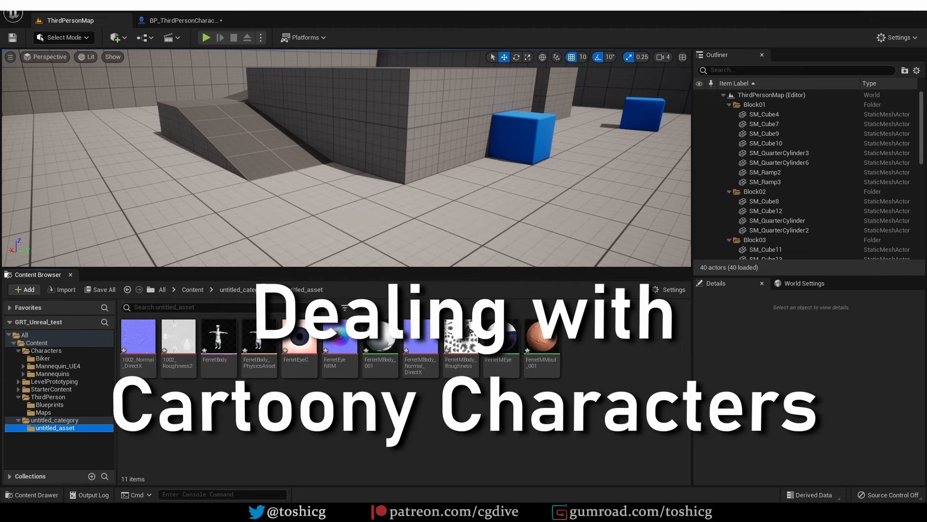
click(220, 341)
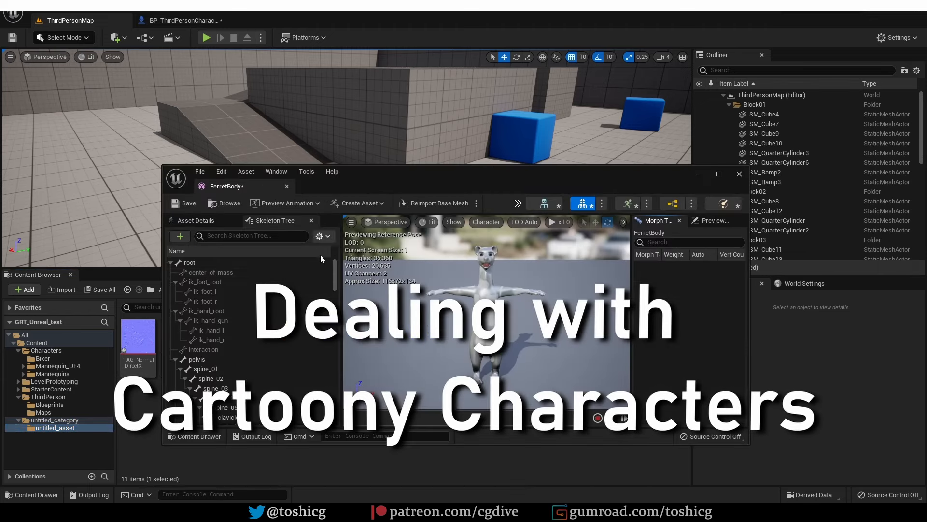
drag(250, 185, 247, 25)
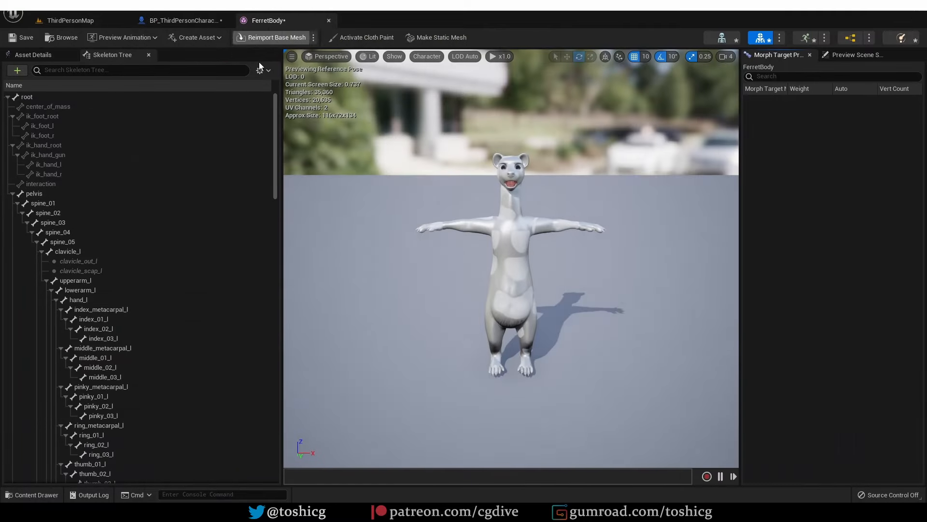
click(260, 70)
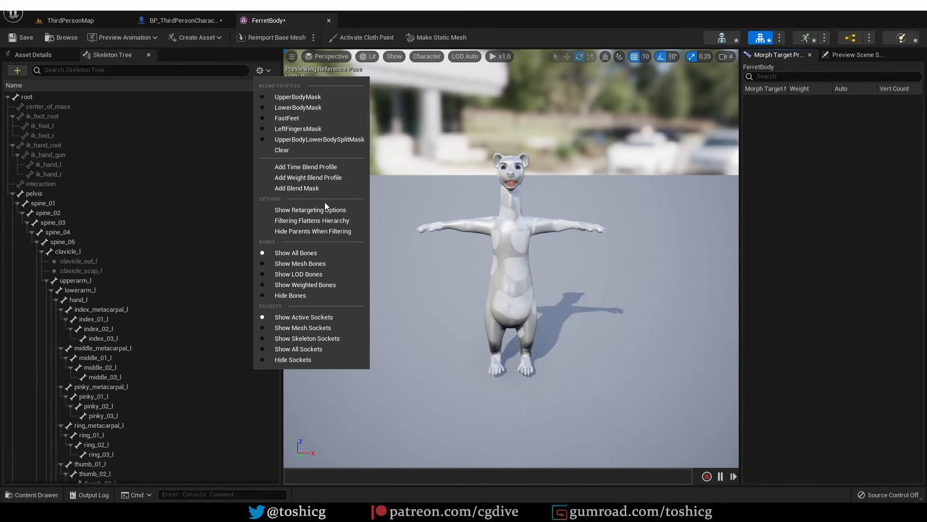
click(338, 211)
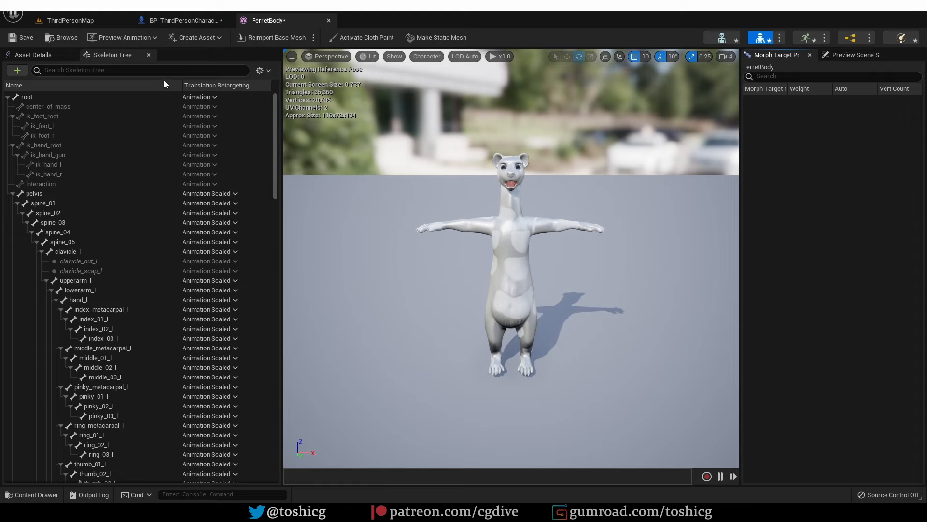
Preview the MF_Run_Fwd animation on the ferret mesh
click(156, 39)
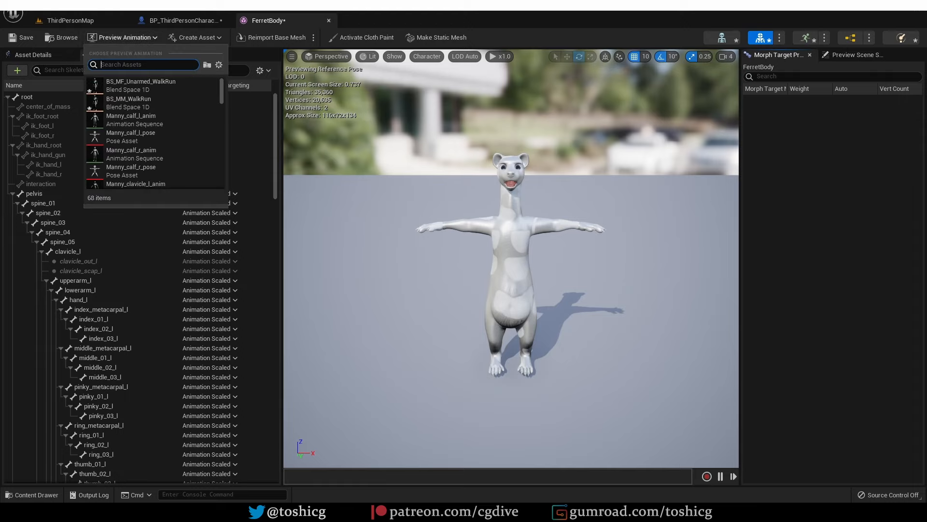
text(runn)
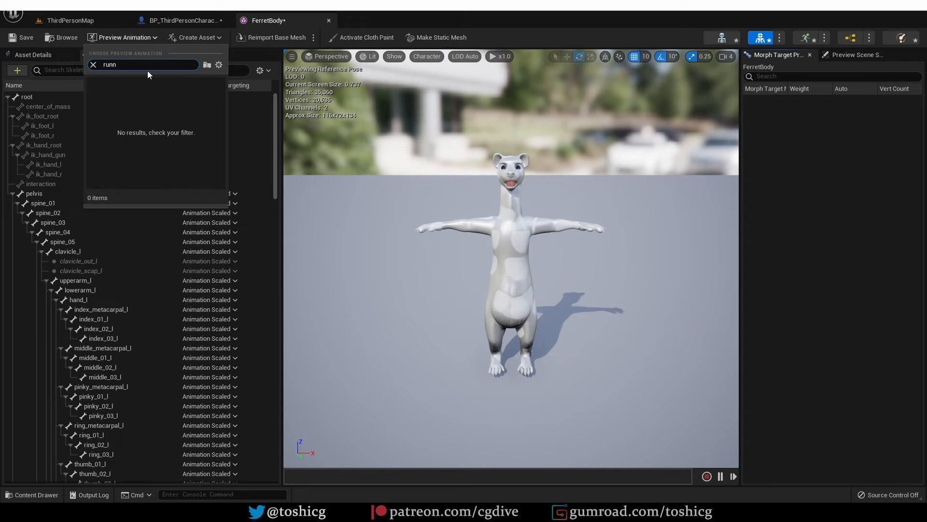
key(BackSpace)
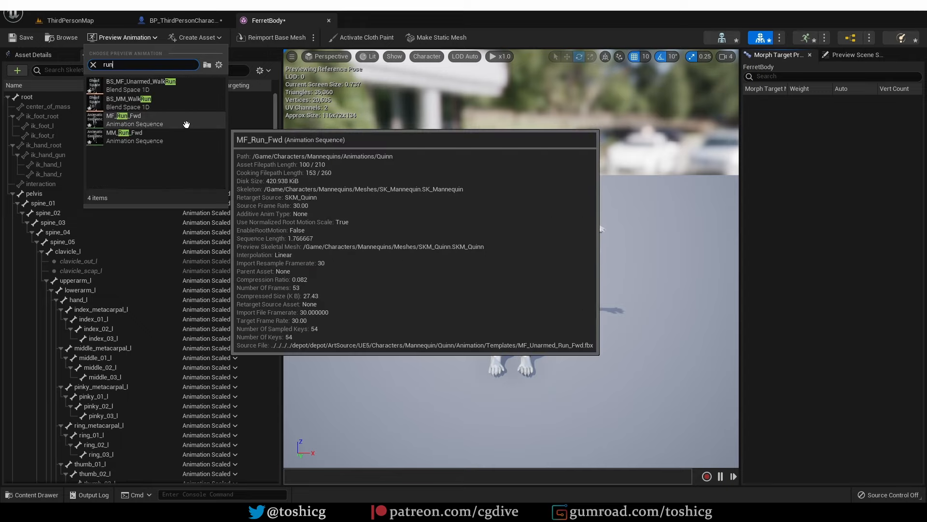
click(182, 121)
Display bones for the whole hierarchy, pause the running animation in side view and select the ik_foot_l bone
click(428, 56)
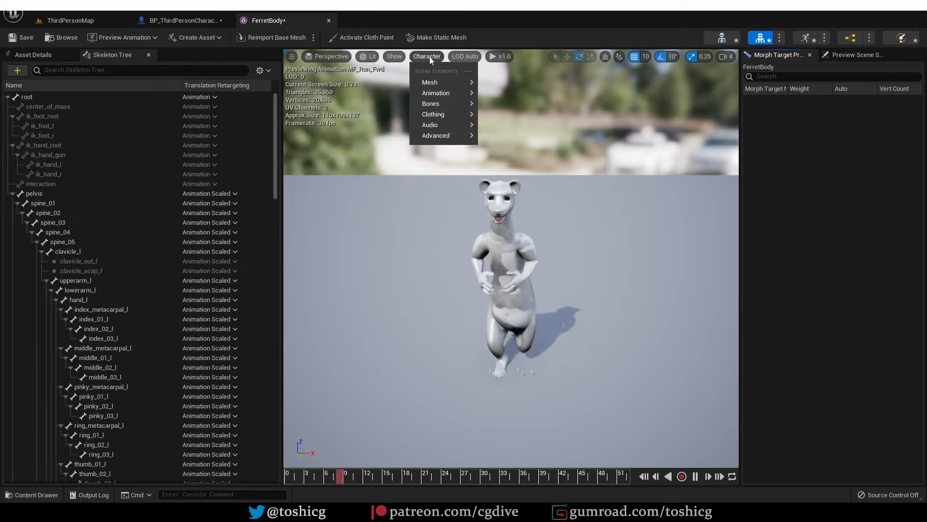
mouse_move(440, 97)
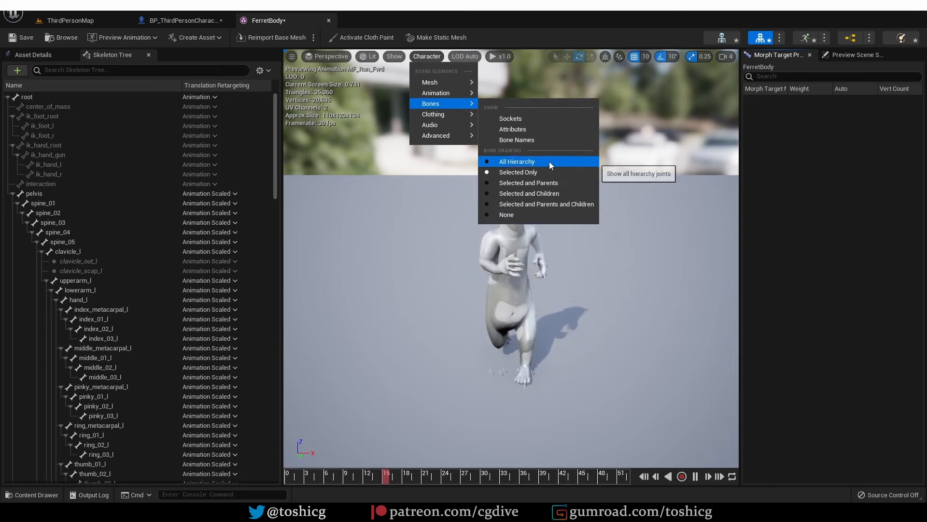
click(549, 162)
right_drag(599, 264, 524, 255)
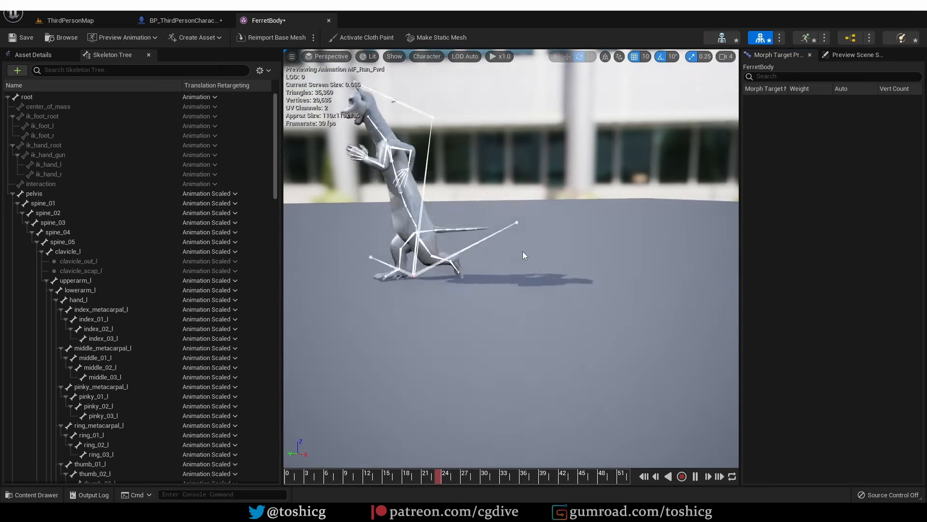
key(space)
click(500, 183)
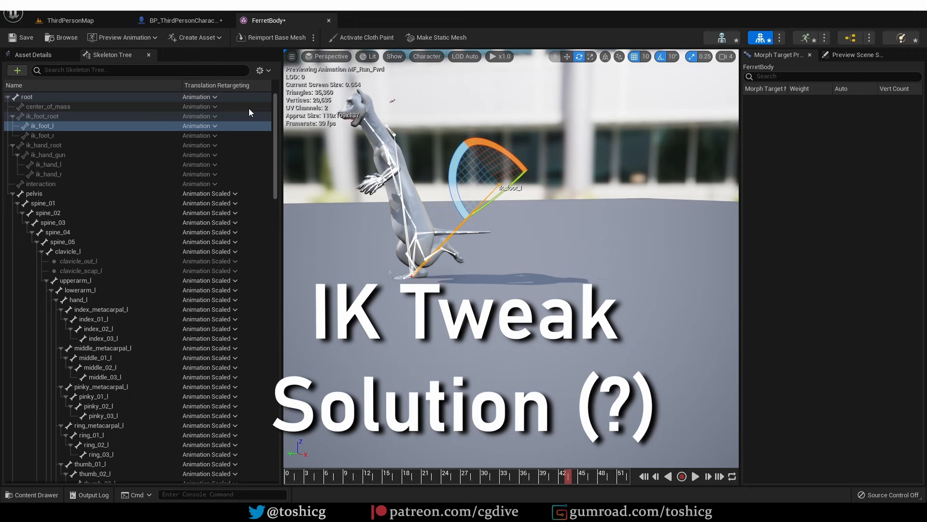
Open the CR_Mannequin_BasicFootIK control rig from the Rigs folder under Characters/Mannequins
click(113, 21)
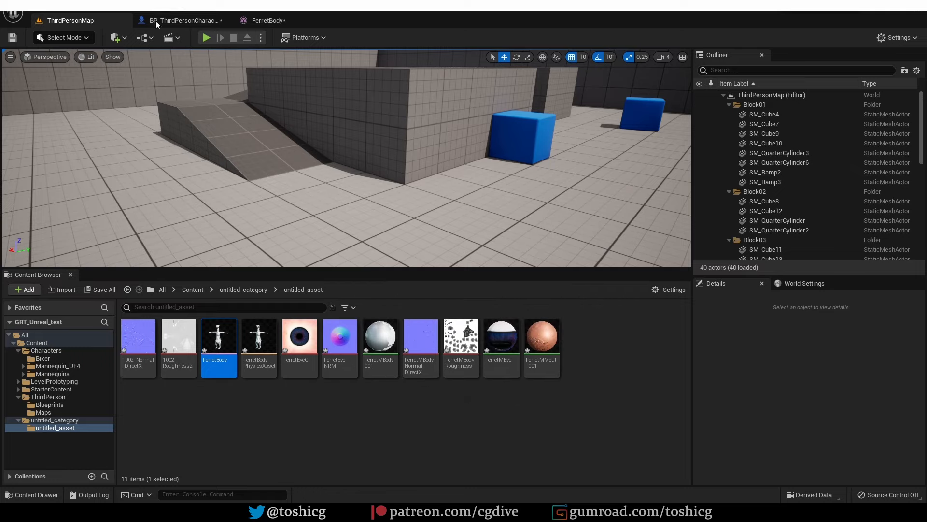
mouse_move(129, 330)
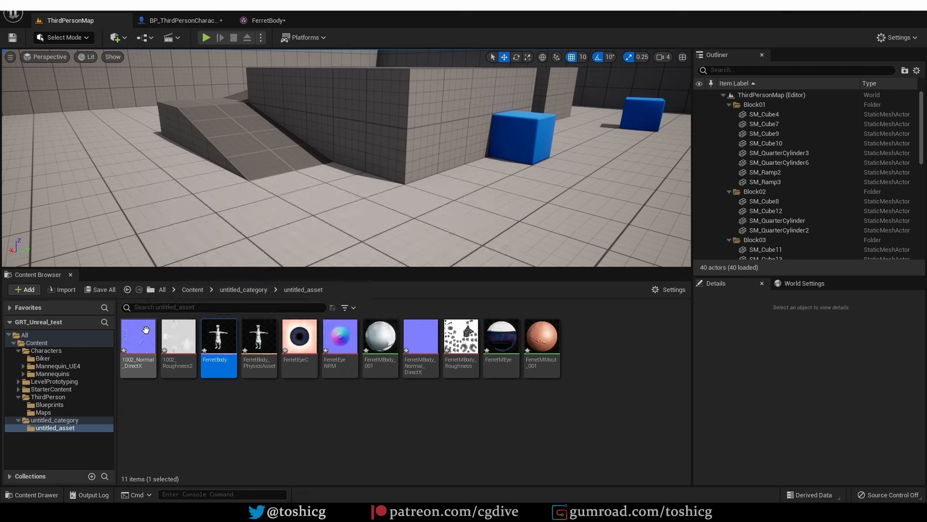
click(72, 376)
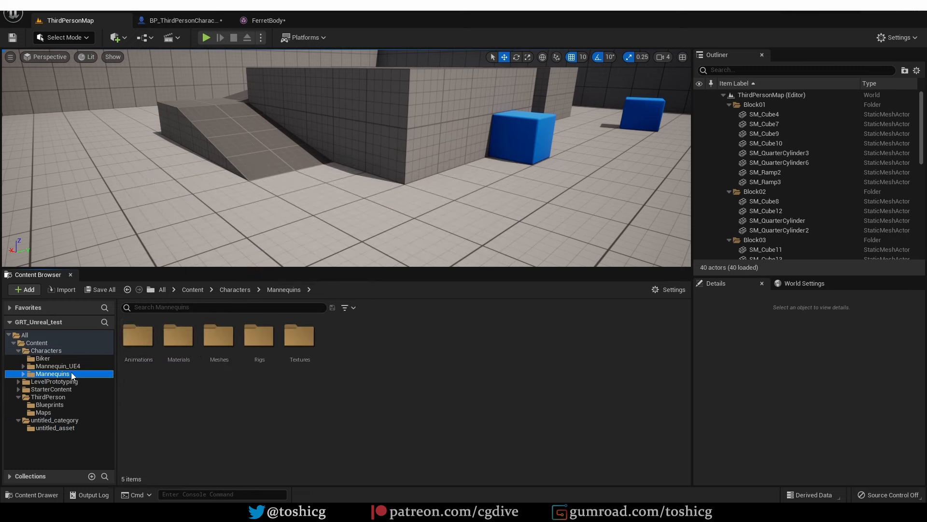
double_click(259, 337)
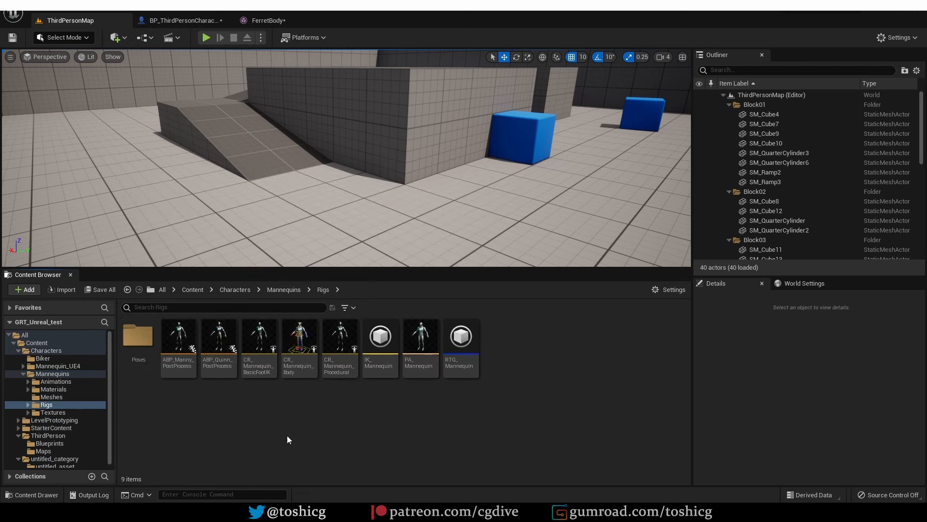
mouse_move(254, 368)
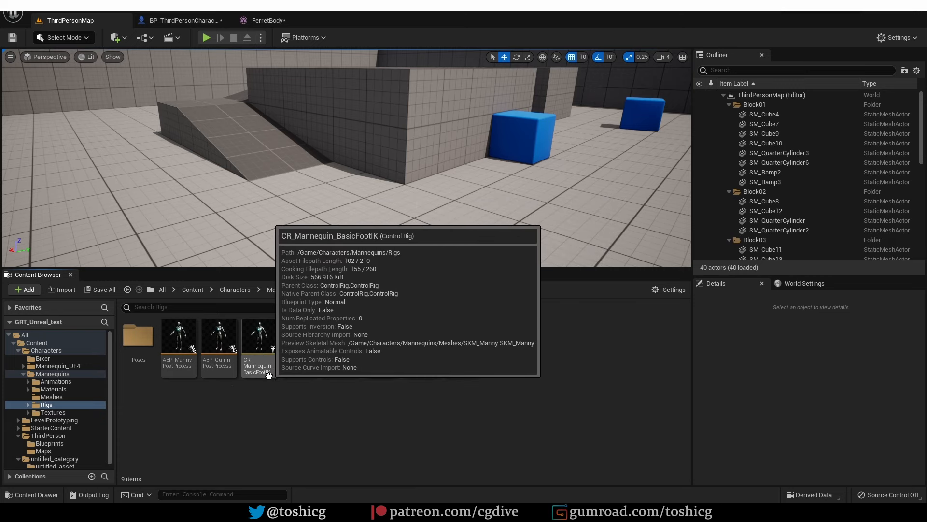
click(269, 369)
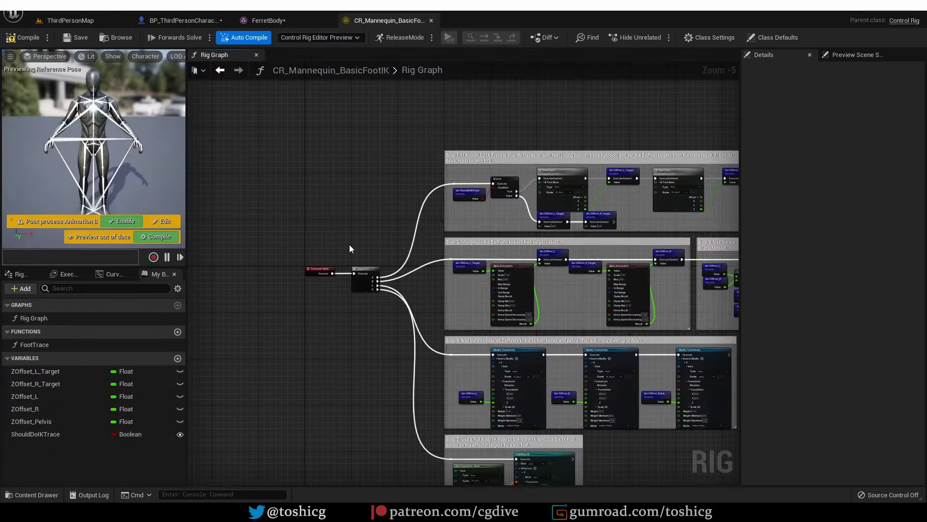
Examine the foot IK graph's FootTrace, Forwards Solve and Sequence nodes, comparing the traced IK_foot_L bone with ik_foot_l in FerretBody
scroll(358, 275, up, 3)
scroll(292, 328, down, 2)
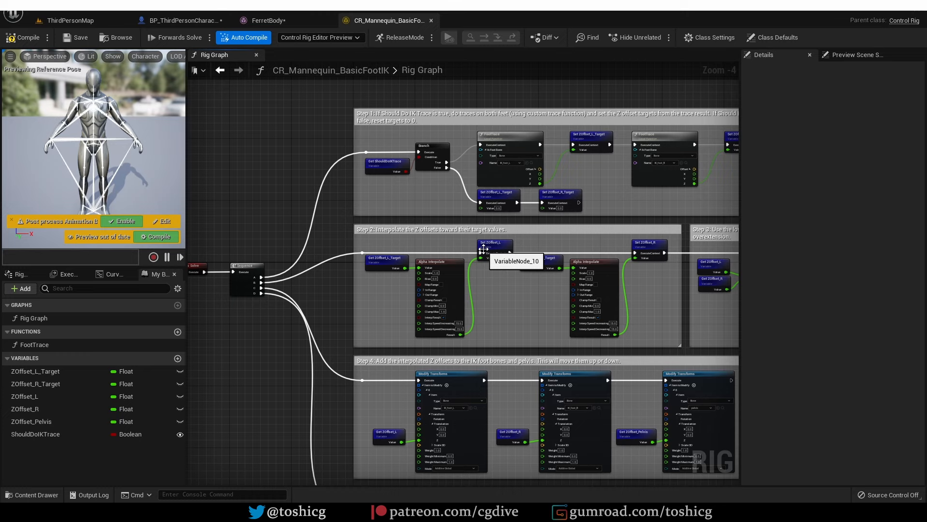
scroll(483, 250, up, 3)
scroll(473, 124, up, 1)
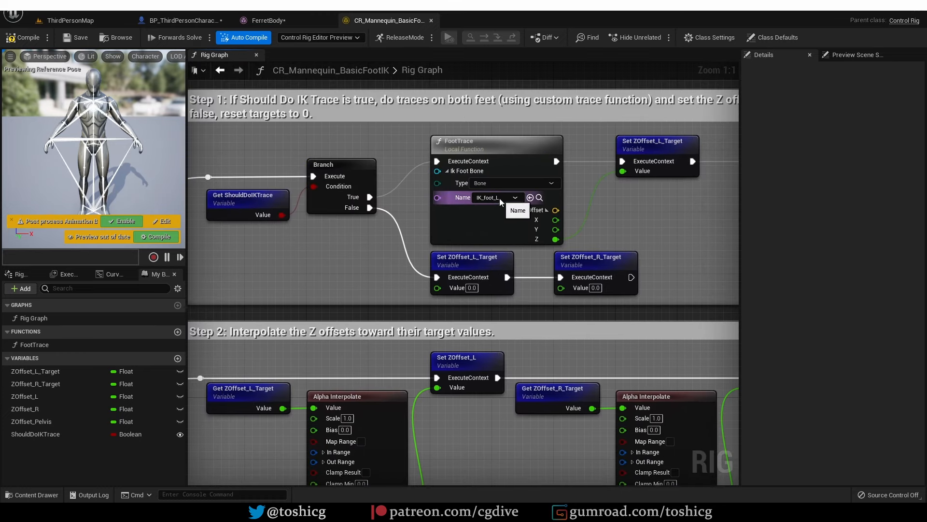
click(267, 20)
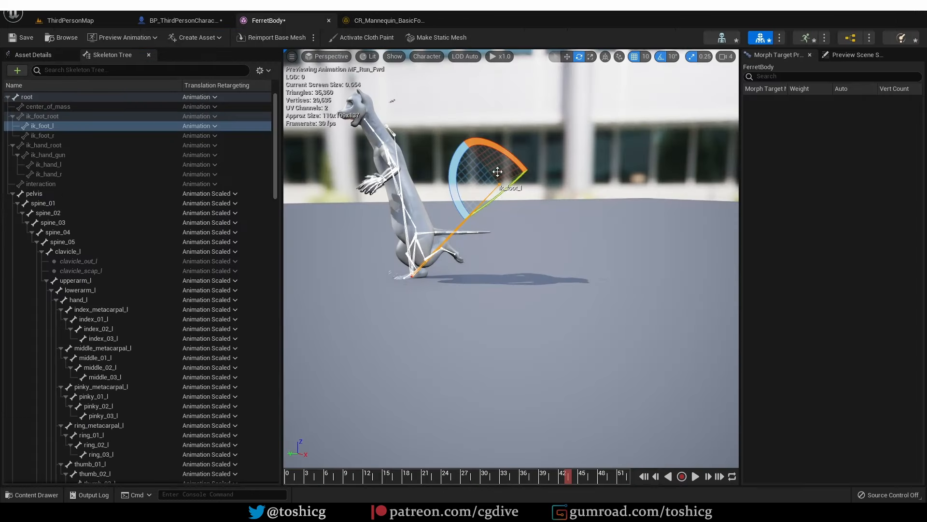
click(394, 20)
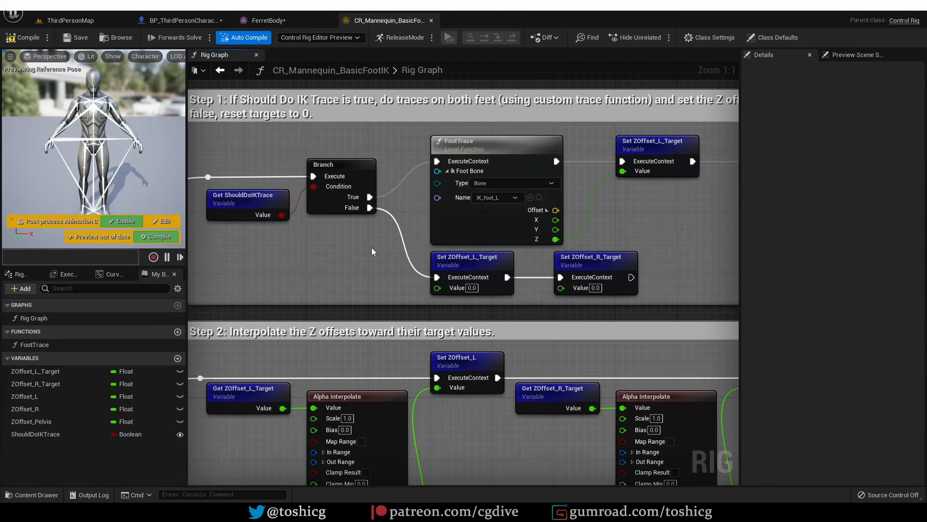
scroll(365, 247, down, 4)
right_drag(370, 248, 593, 188)
scroll(365, 343, up, 4)
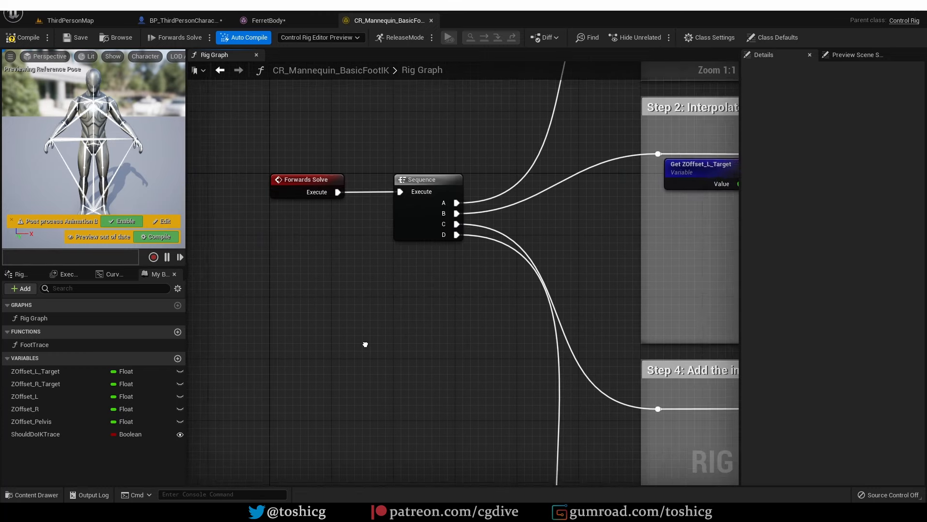
right_drag(363, 345, 393, 349)
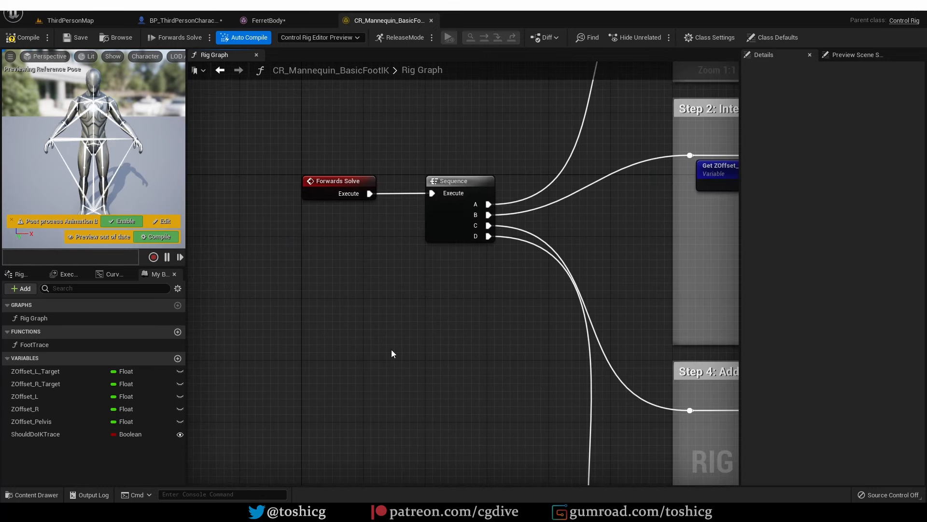